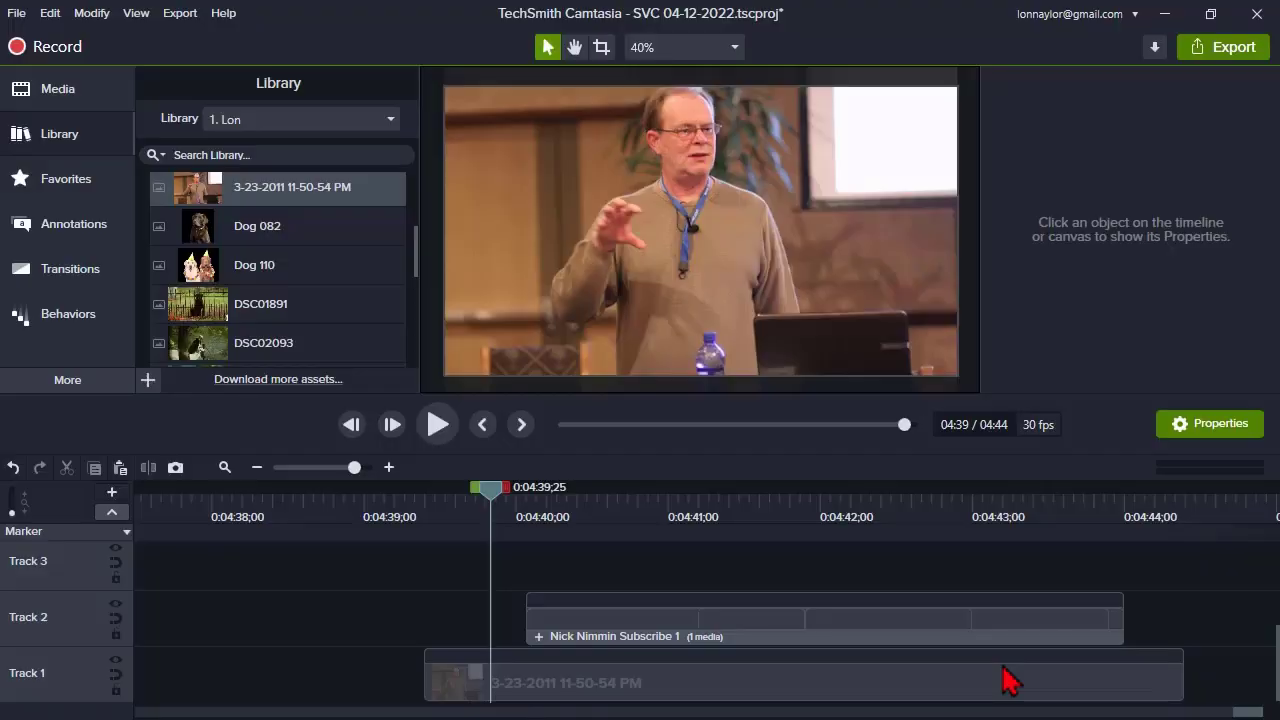
- Preview the Group 3 parallax zoom near 00:50, then enlarge the timeline to show the parallax clips
{"action": "left_click", "coordinate": [224, 467]}
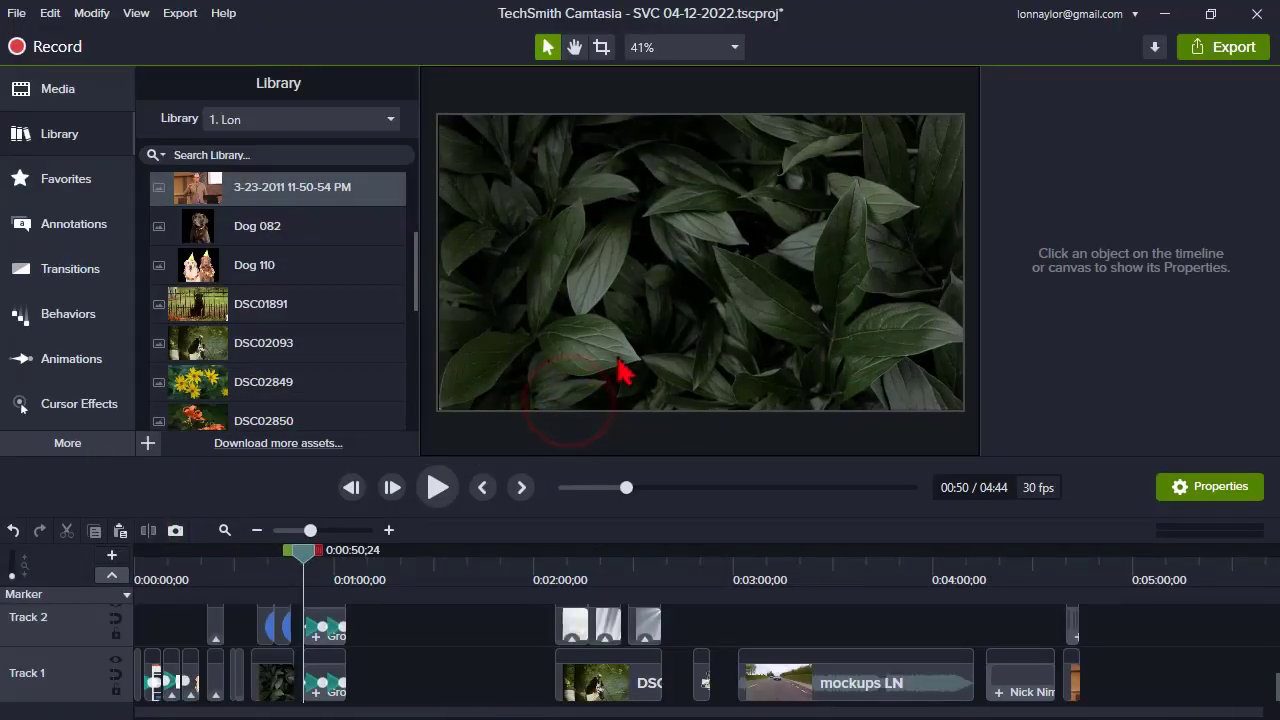
{"action": "left_click", "coordinate": [438, 487]}
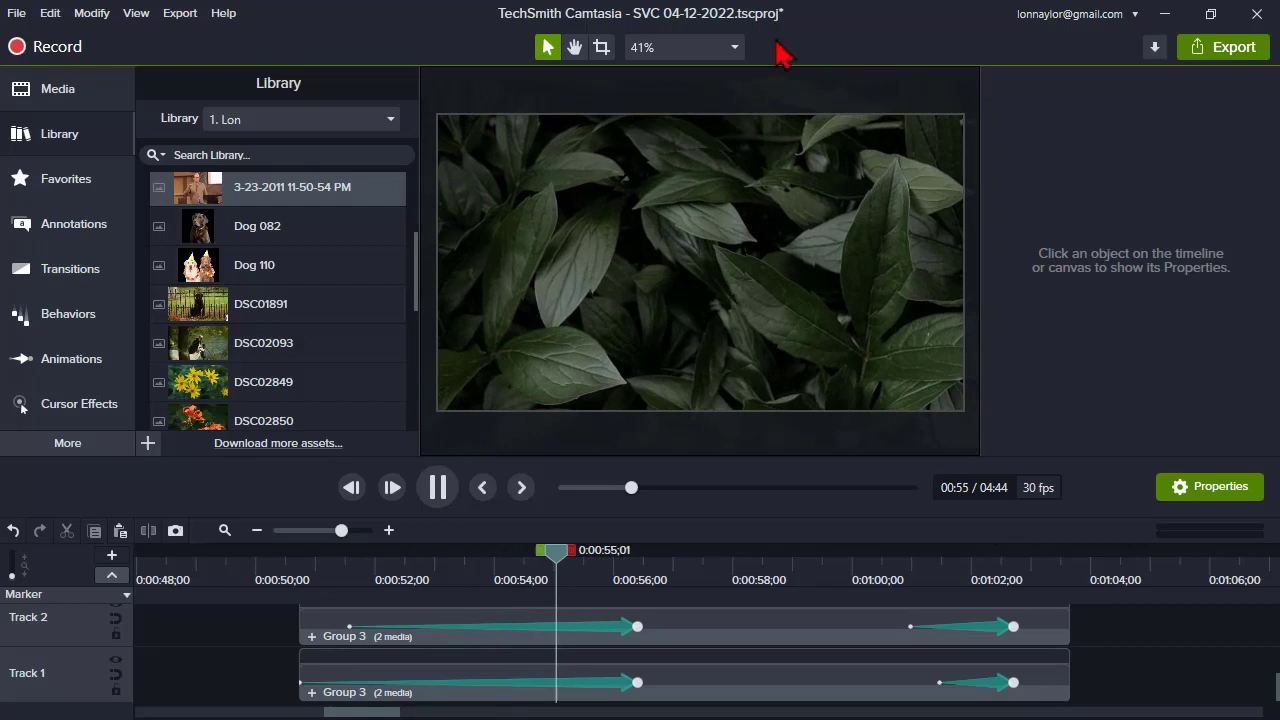
{"action": "left_click", "coordinate": [440, 489]}
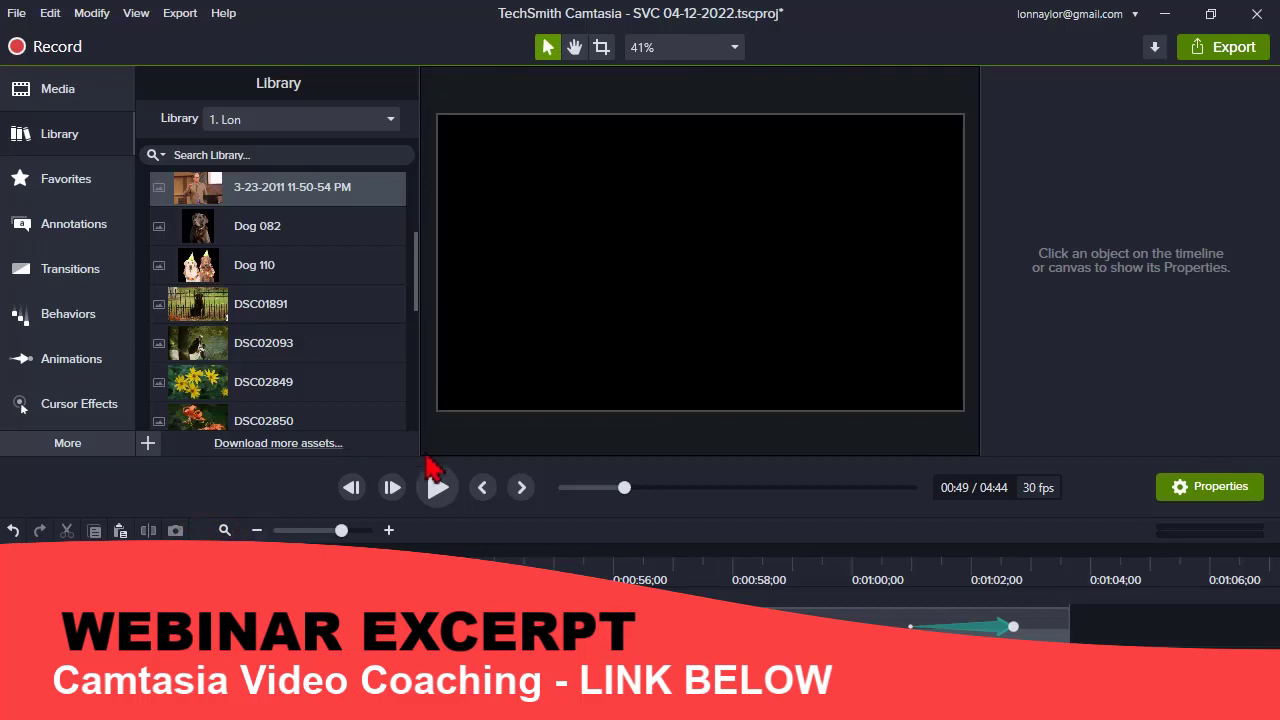
{"action": "left_click_drag", "start_coordinate": [473, 456], "coordinate": [531, 231]}
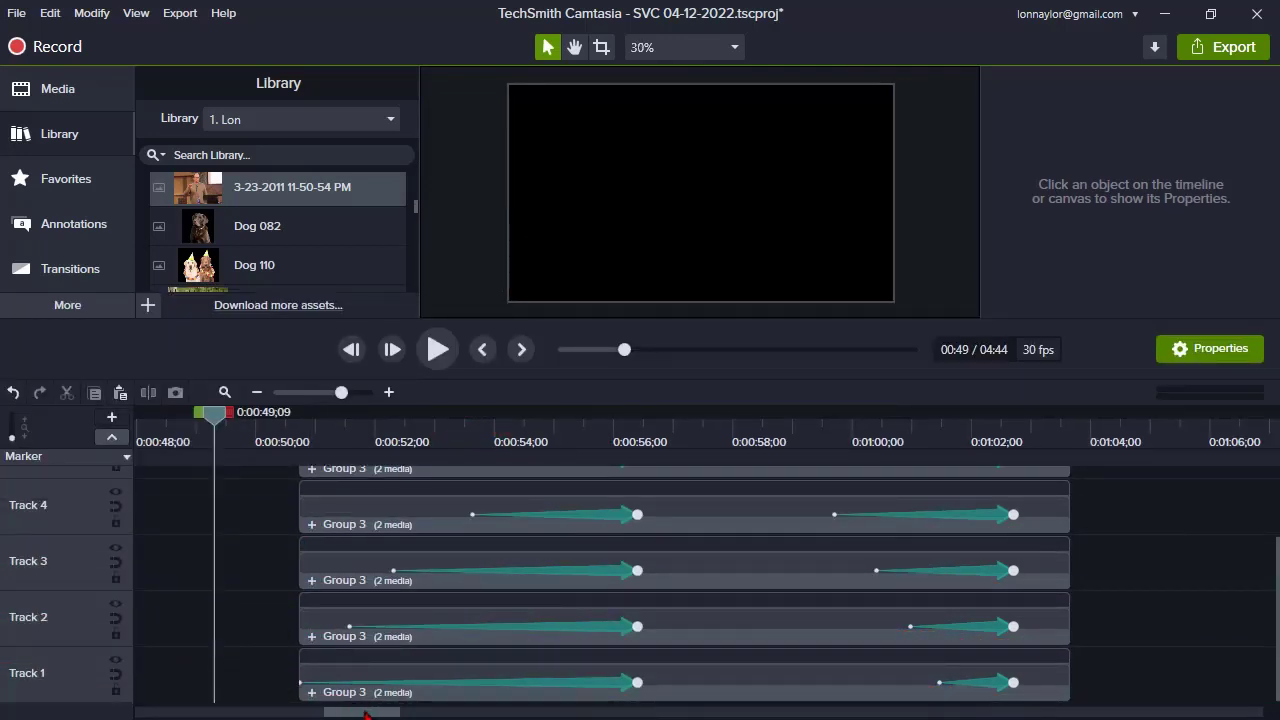
{"action": "left_click_drag", "start_coordinate": [365, 714], "coordinate": [311, 714]}
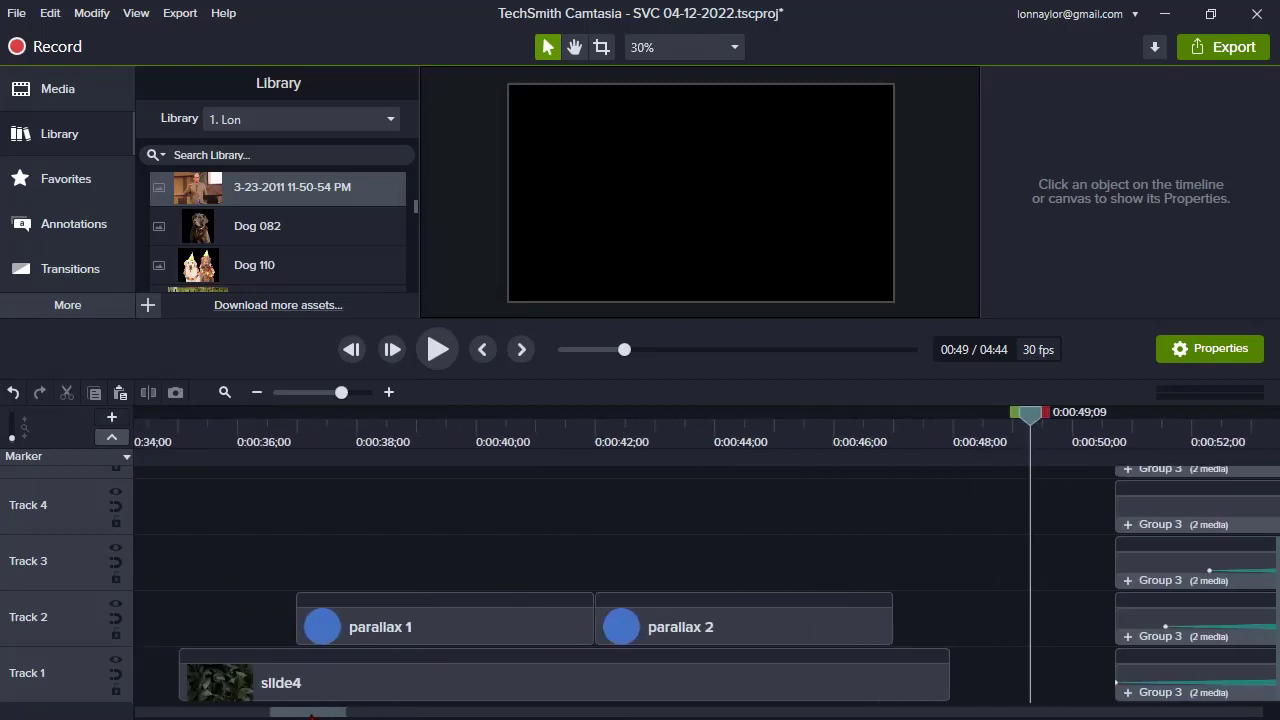
- Delete the parallax 2 and parallax 1 clips from Track 2 and put the playhead on slide4 at 0:38
{"action": "left_click", "coordinate": [452, 624]}
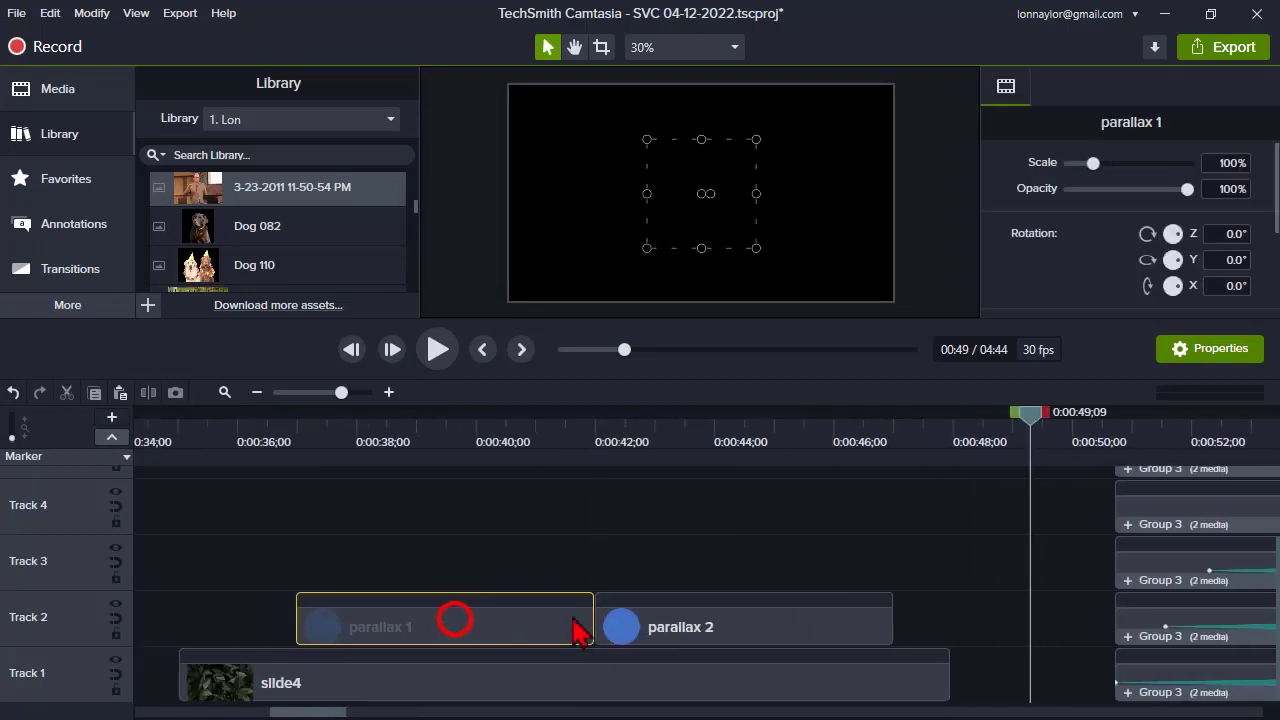
{"action": "left_click", "coordinate": [640, 625]}
{"action": "key", "text": "Delete"}
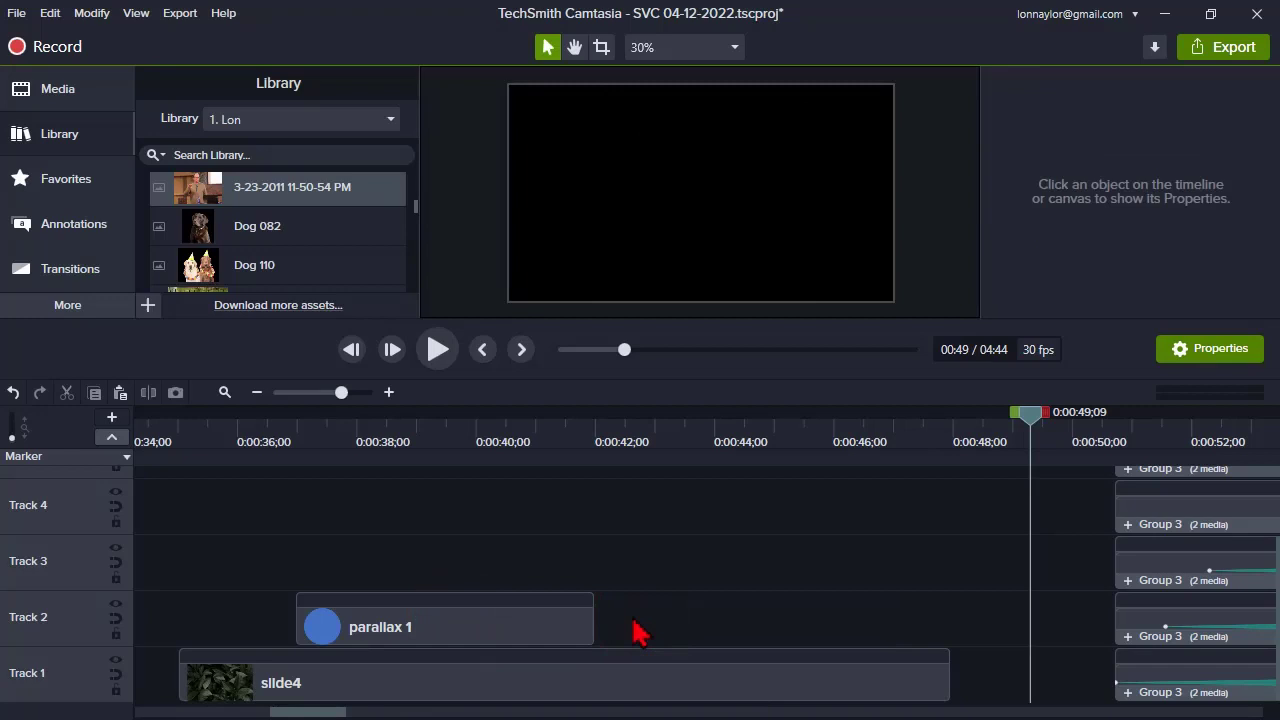
{"action": "left_click", "coordinate": [503, 630]}
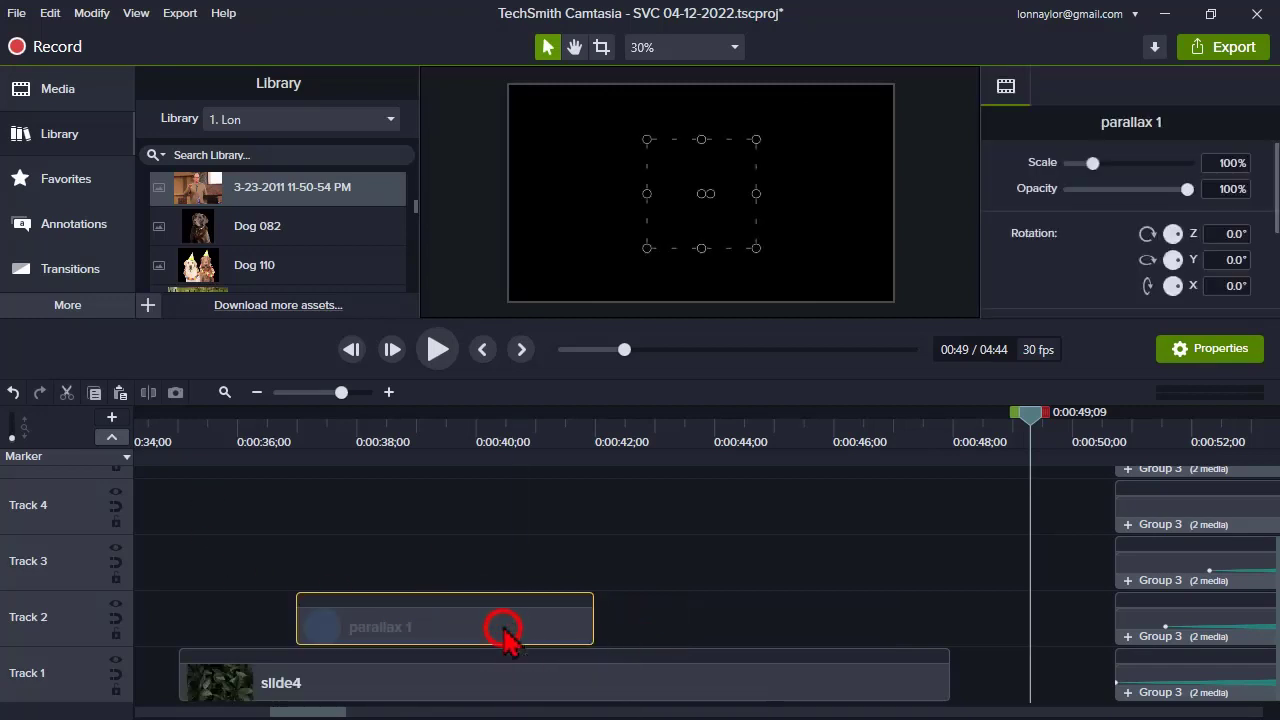
{"action": "key", "text": "Delete"}
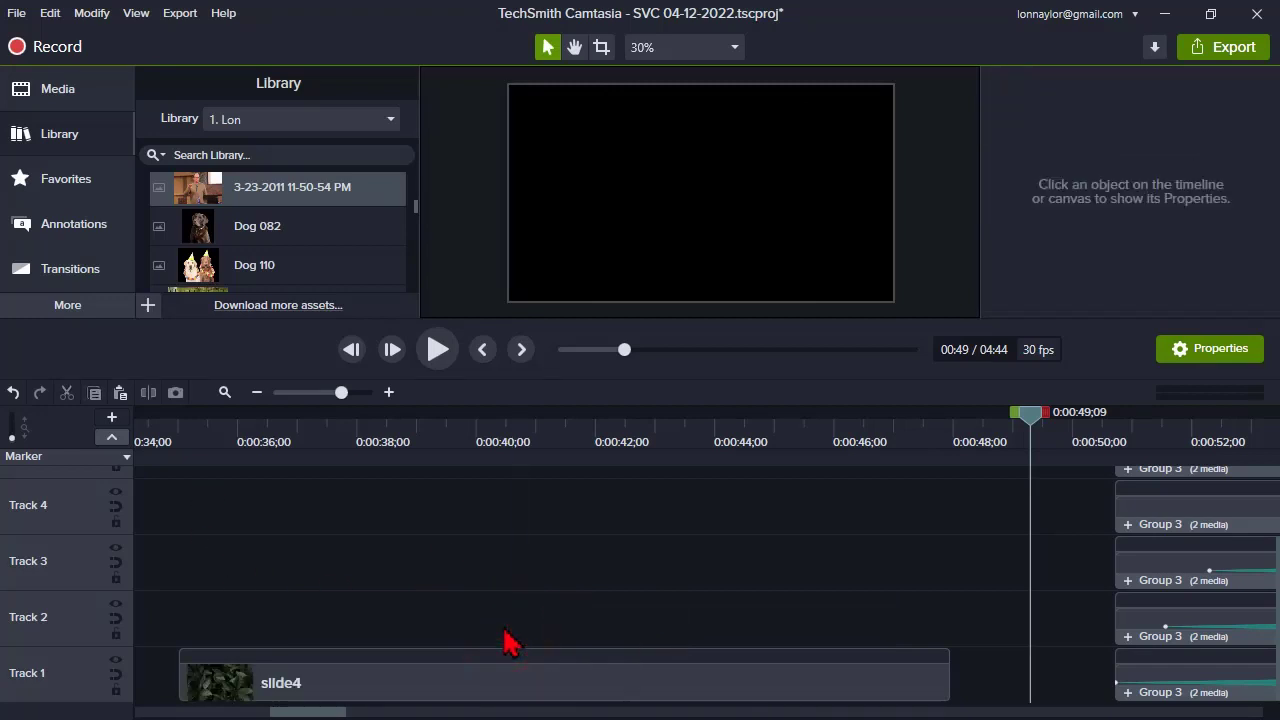
{"action": "left_click", "coordinate": [393, 440]}
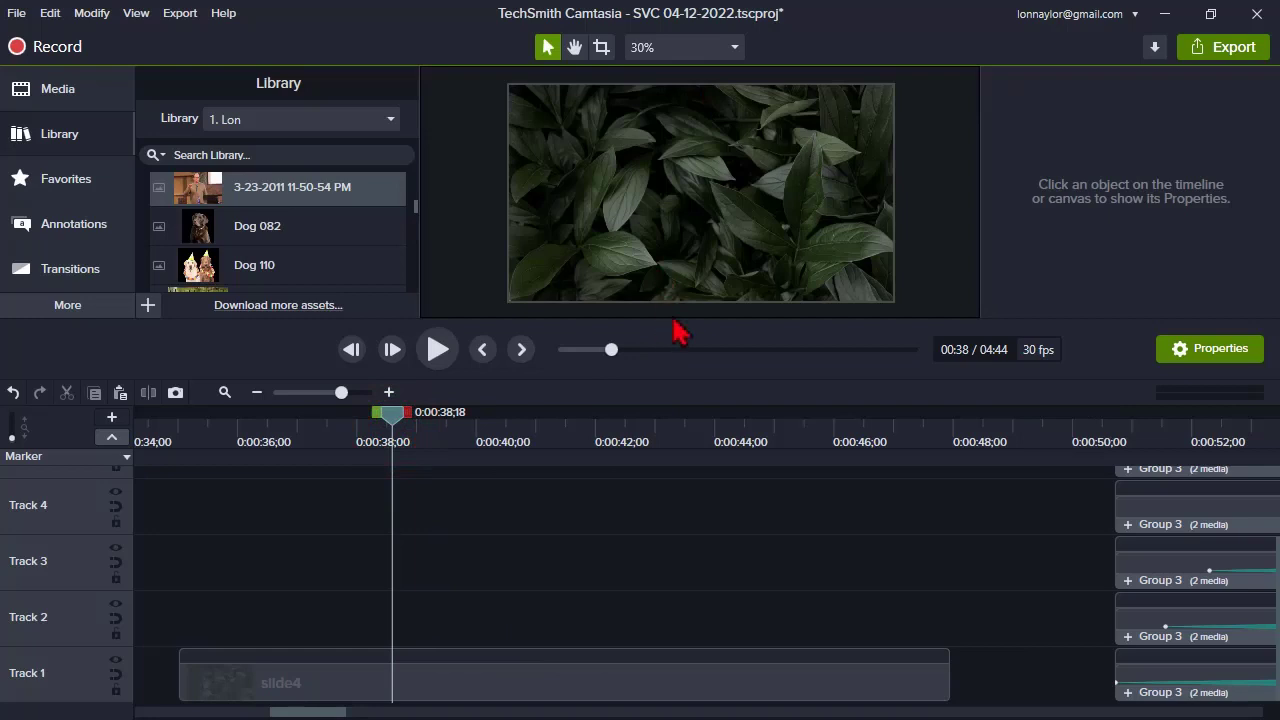
{"action": "left_click_drag", "start_coordinate": [672, 322], "coordinate": [670, 366]}
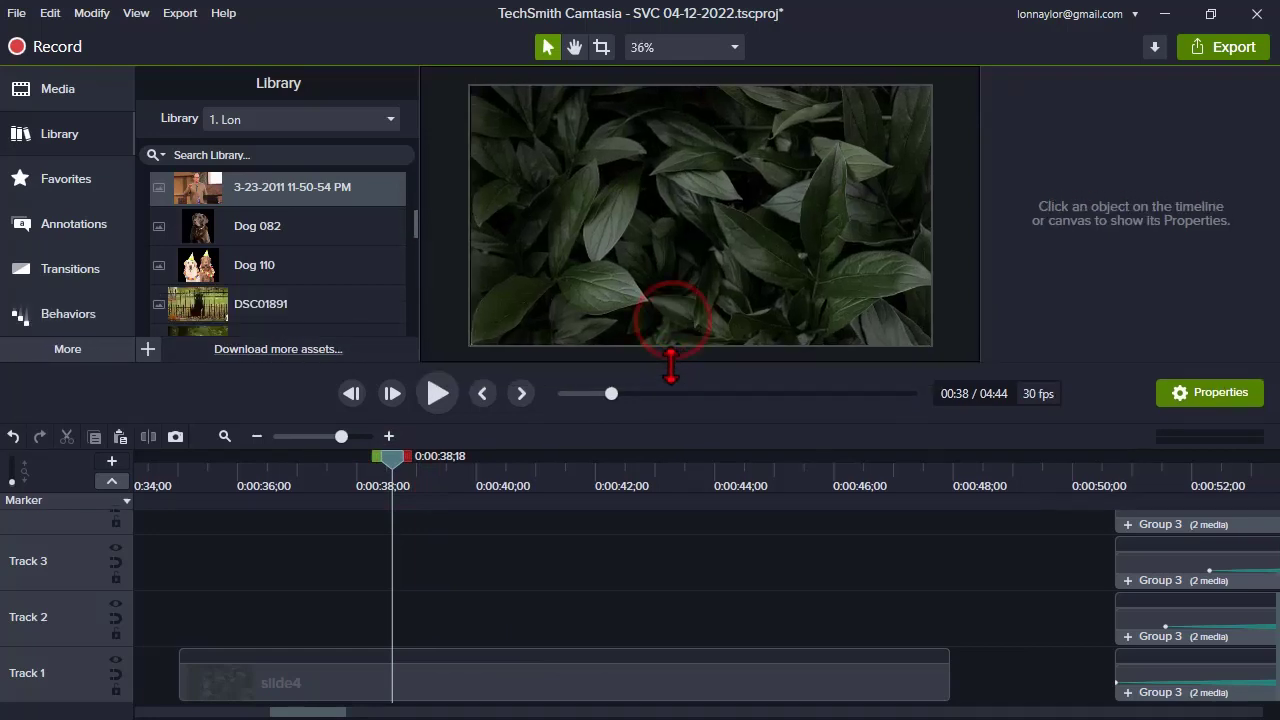
{"action": "left_click_drag", "start_coordinate": [1189, 470], "coordinate": [1045, 474]}
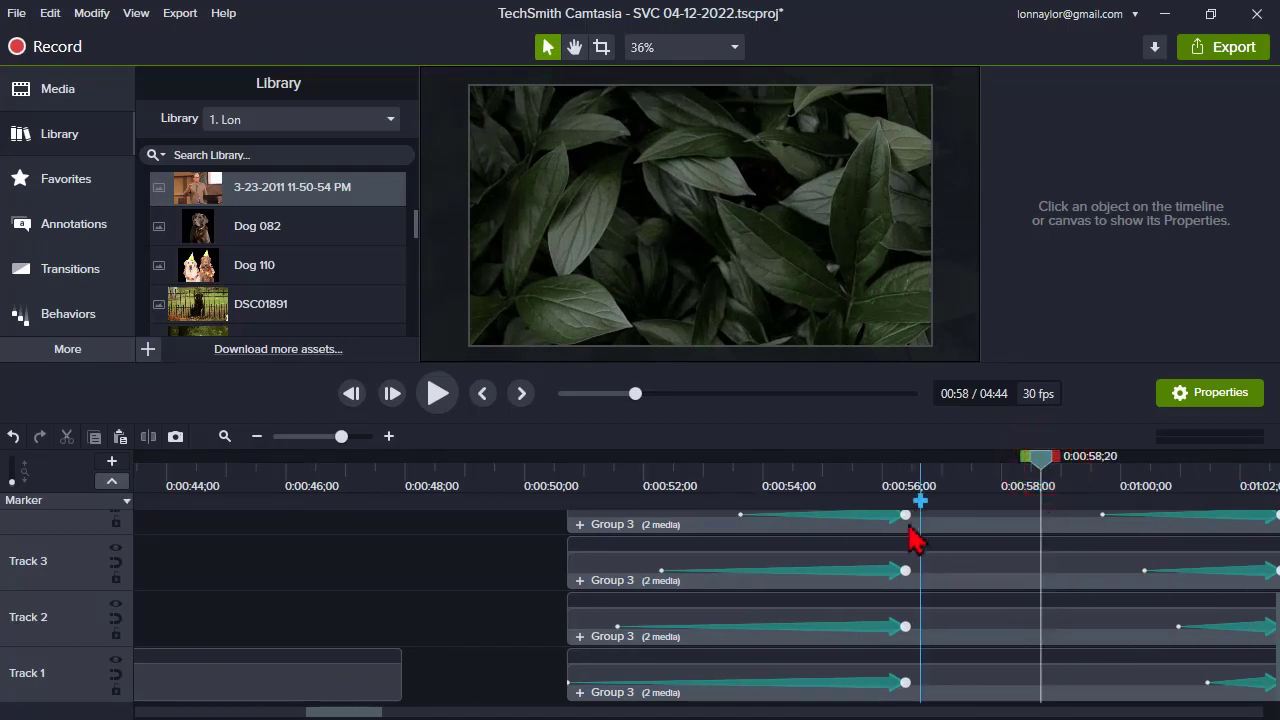
{"action": "scroll", "coordinate": [900, 658], "scroll_direction": "up", "scroll_amount": 2}
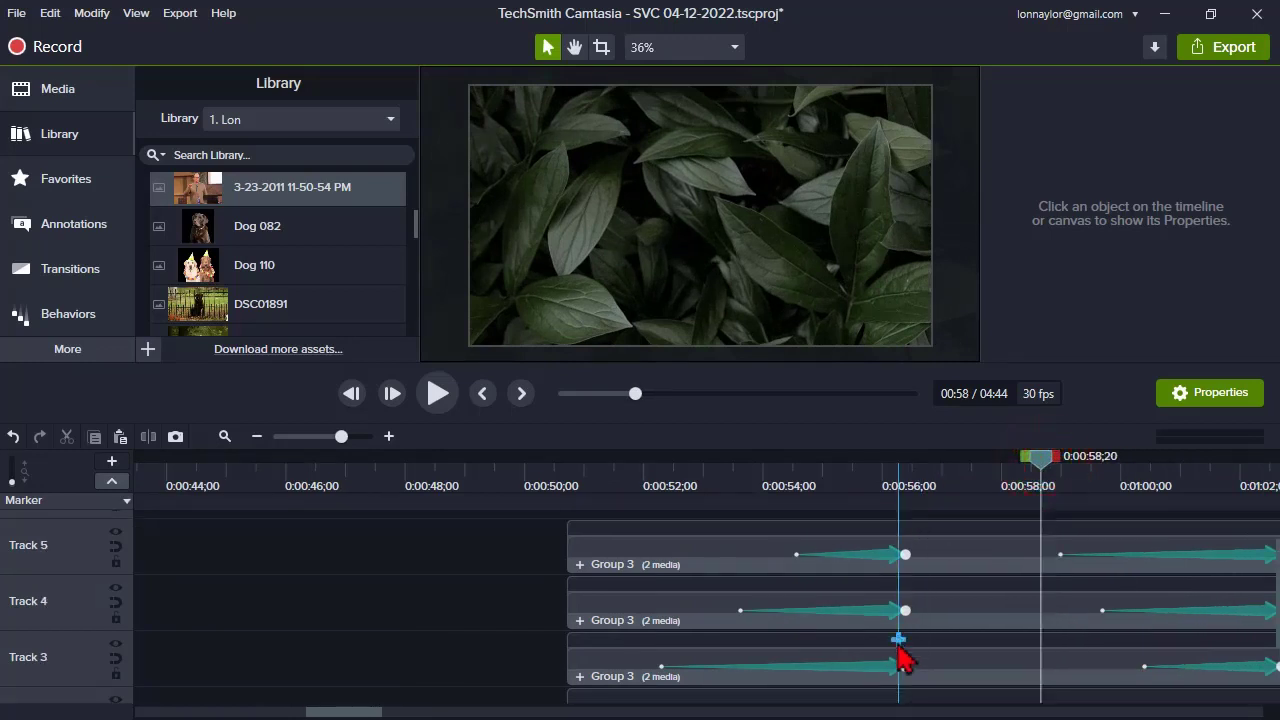
{"action": "left_click", "coordinate": [979, 484]}
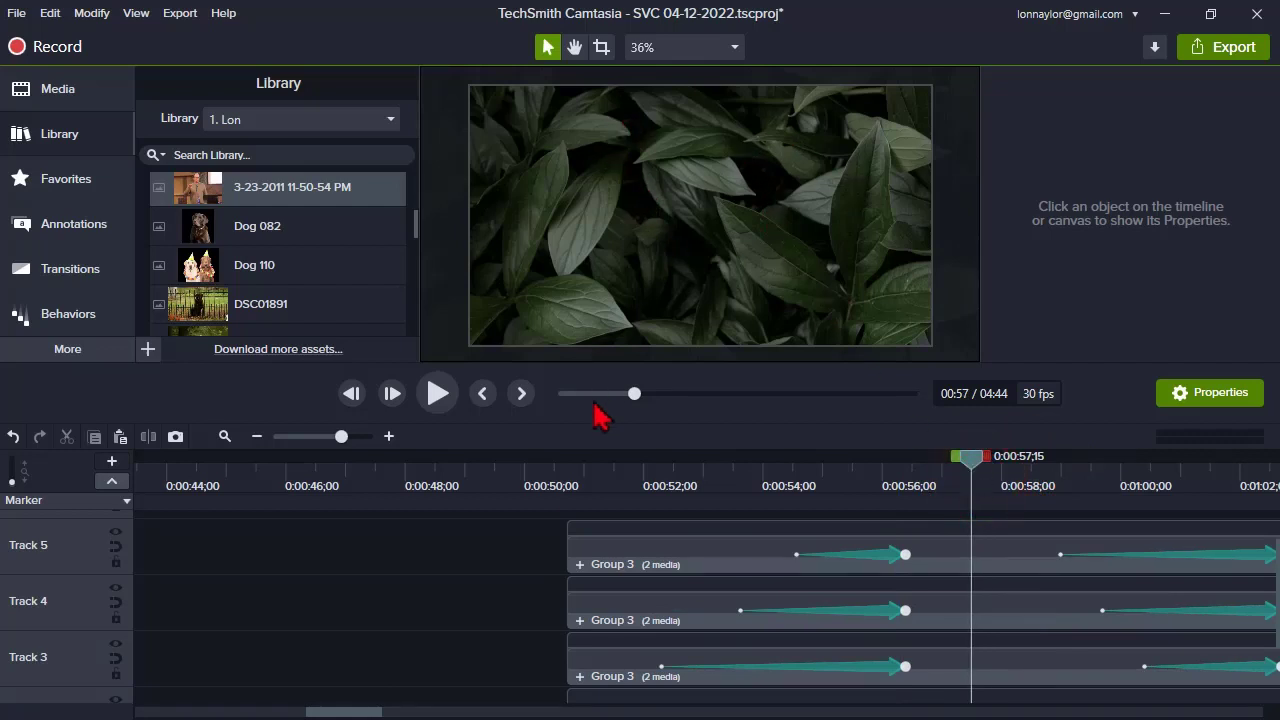
{"action": "left_click", "coordinate": [566, 486]}
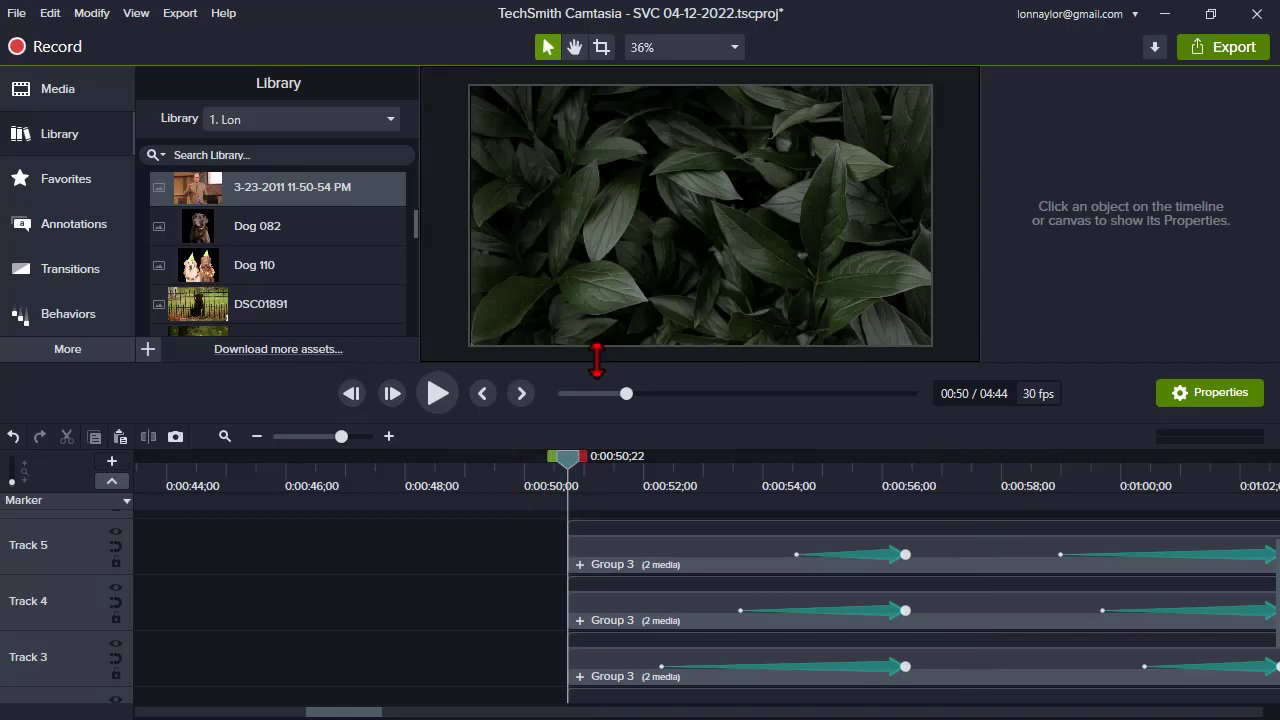
{"action": "left_click", "coordinate": [962, 488]}
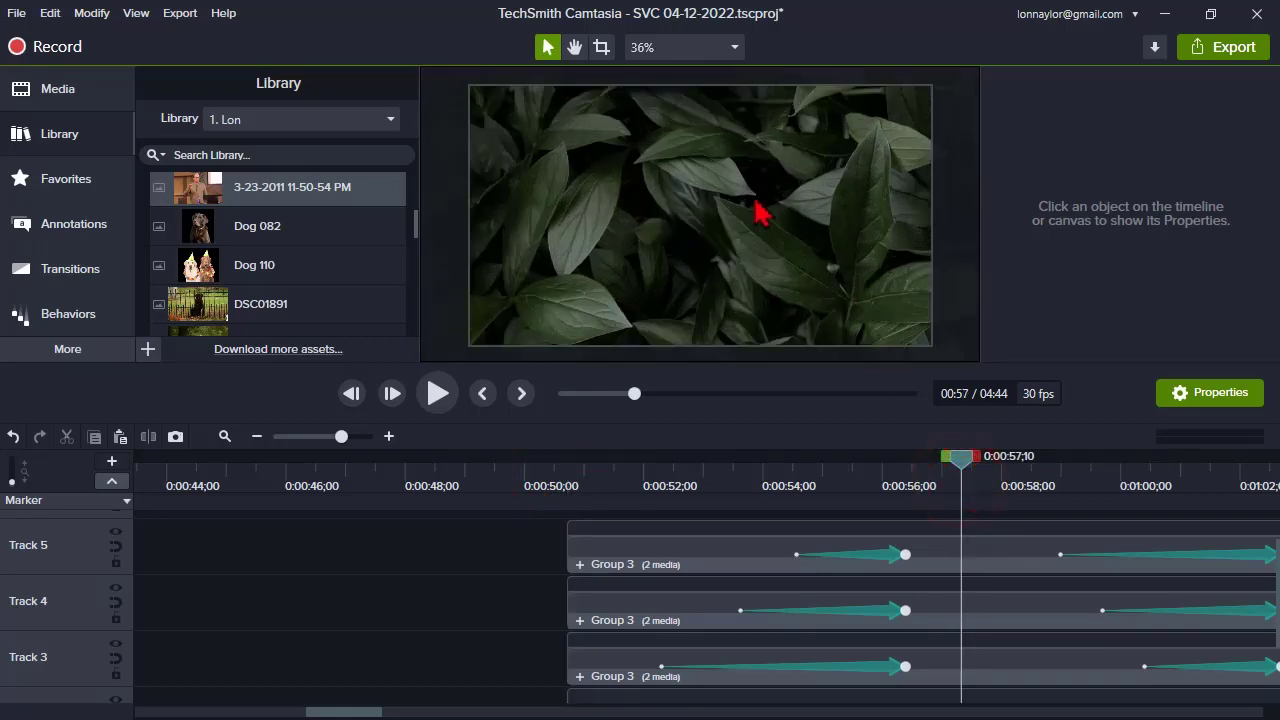
{"action": "left_click_drag", "start_coordinate": [437, 476], "coordinate": [92, 546]}
{"action": "left_click_drag", "start_coordinate": [255, 537], "coordinate": [281, 528]}
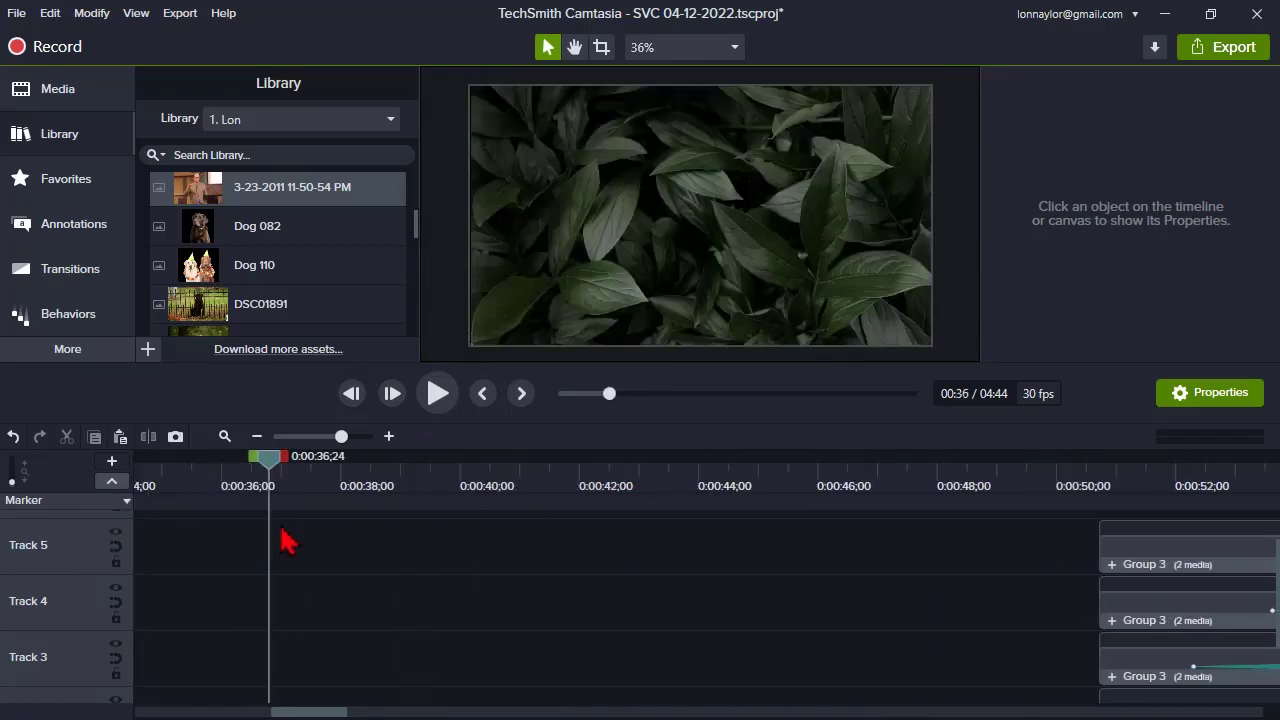
{"action": "scroll", "coordinate": [413, 623], "scroll_direction": "down", "scroll_amount": 2}
{"action": "mouse_move", "coordinate": [163, 481]}
{"action": "left_mouse_down"}
{"action": "mouse_move", "coordinate": [149, 468]}
{"action": "mouse_move", "coordinate": [163, 471]}
{"action": "left_mouse_up"}
- With slide4 selected, show Shapes annotations of All styles and bring up the yellow circle's options
{"action": "left_click", "coordinate": [769, 181]}
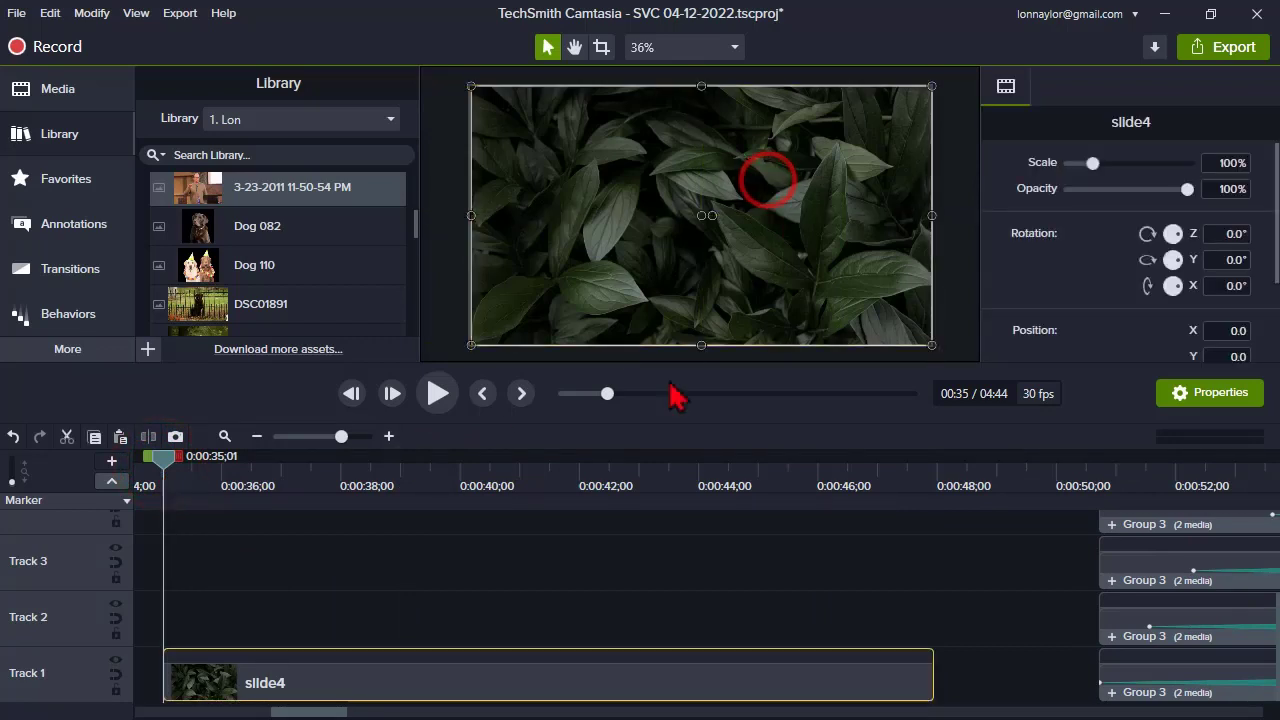
{"action": "left_click", "coordinate": [387, 670]}
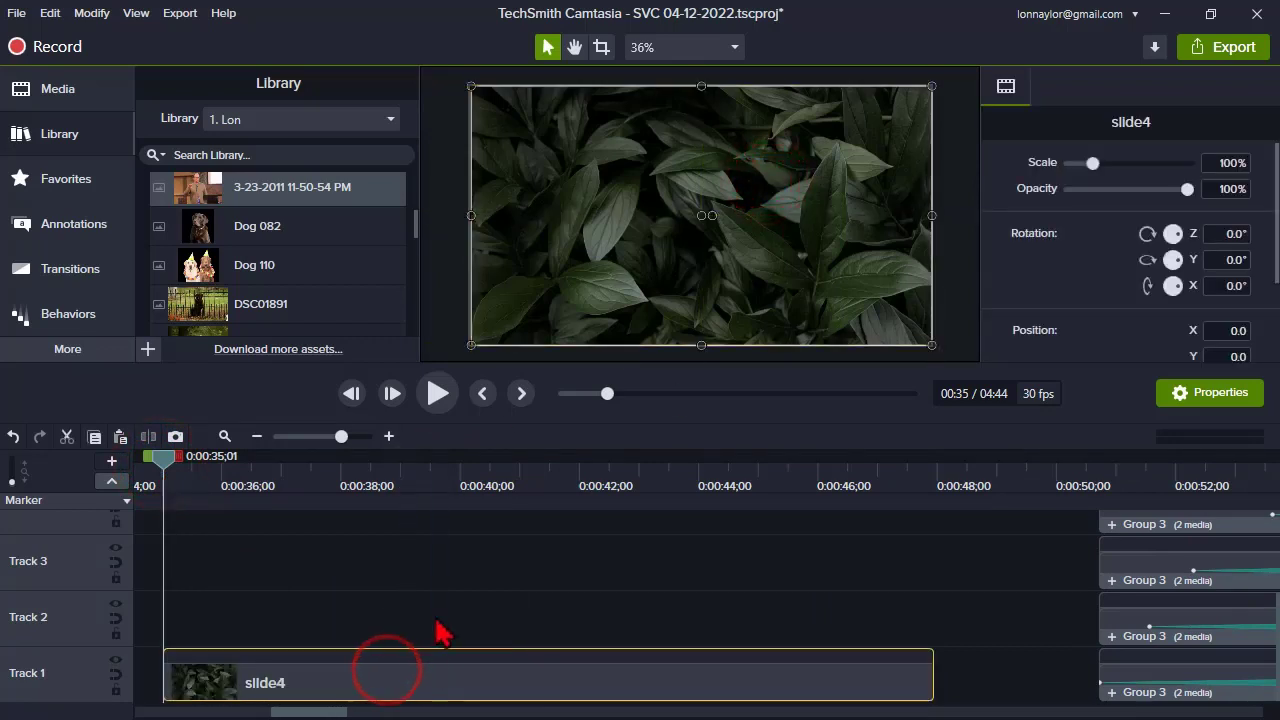
{"action": "left_click", "coordinate": [84, 250]}
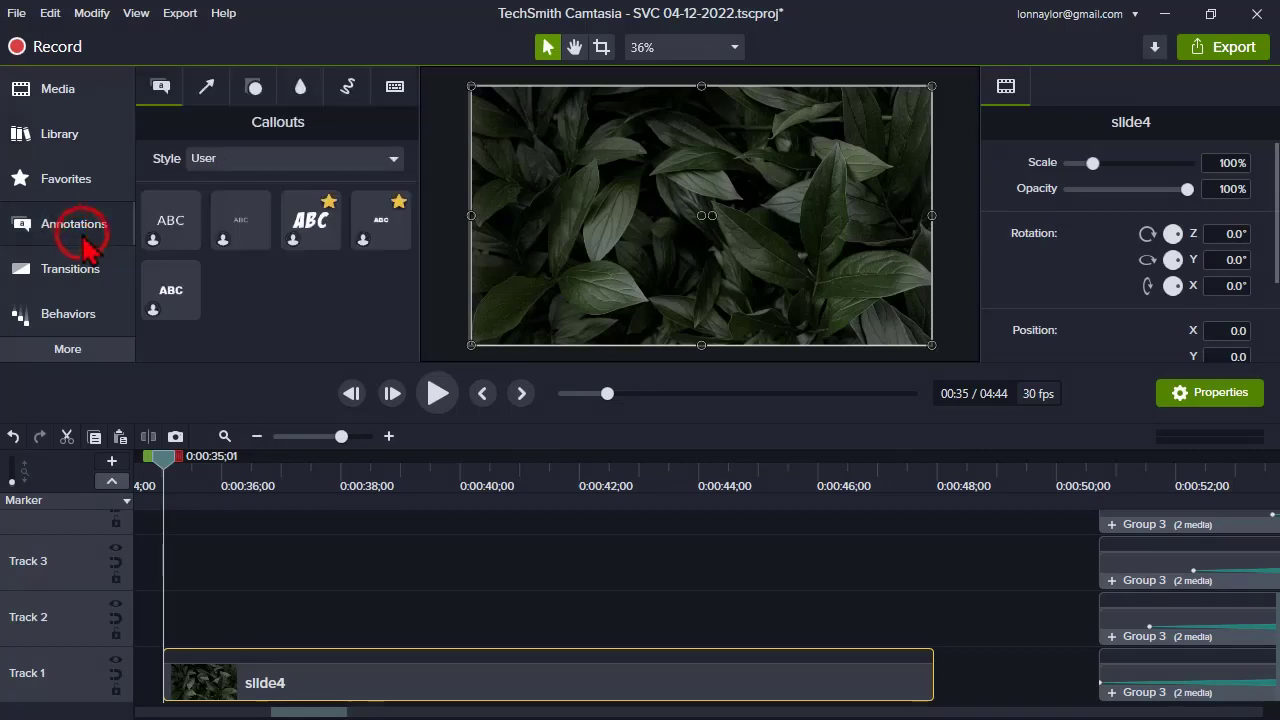
{"action": "left_click", "coordinate": [252, 88]}
{"action": "left_click", "coordinate": [253, 160]}
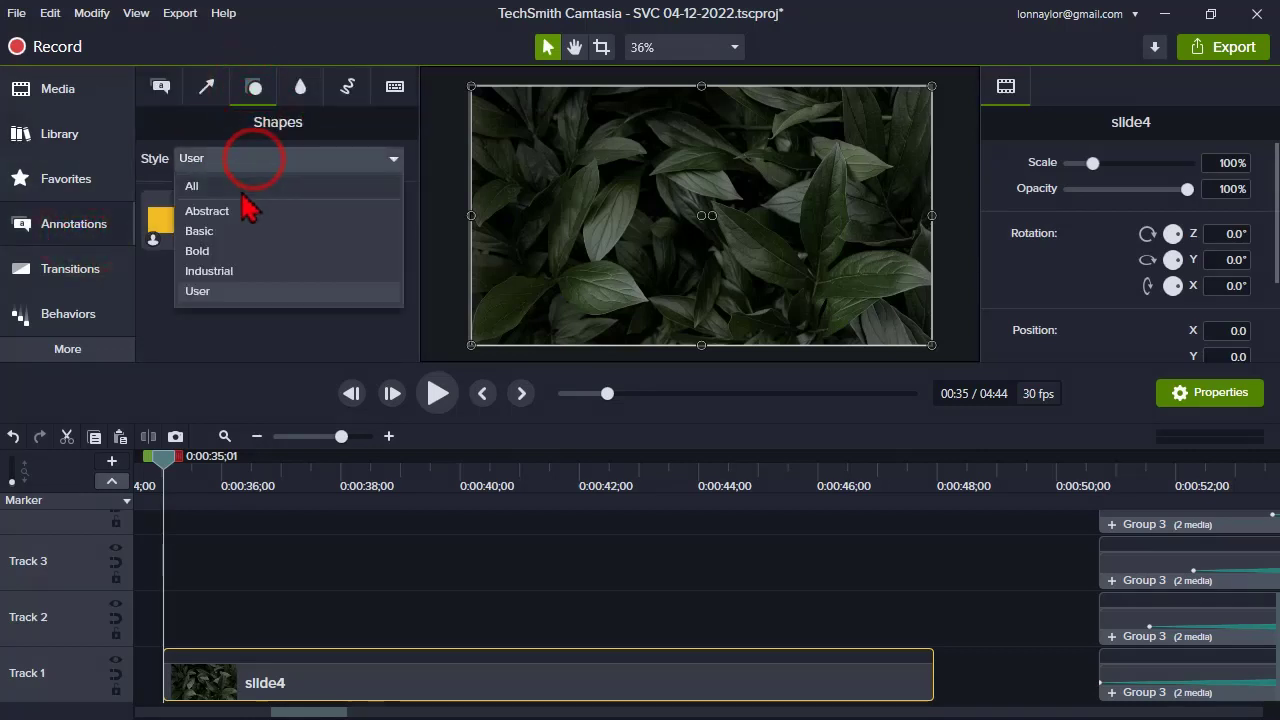
{"action": "left_click", "coordinate": [229, 187]}
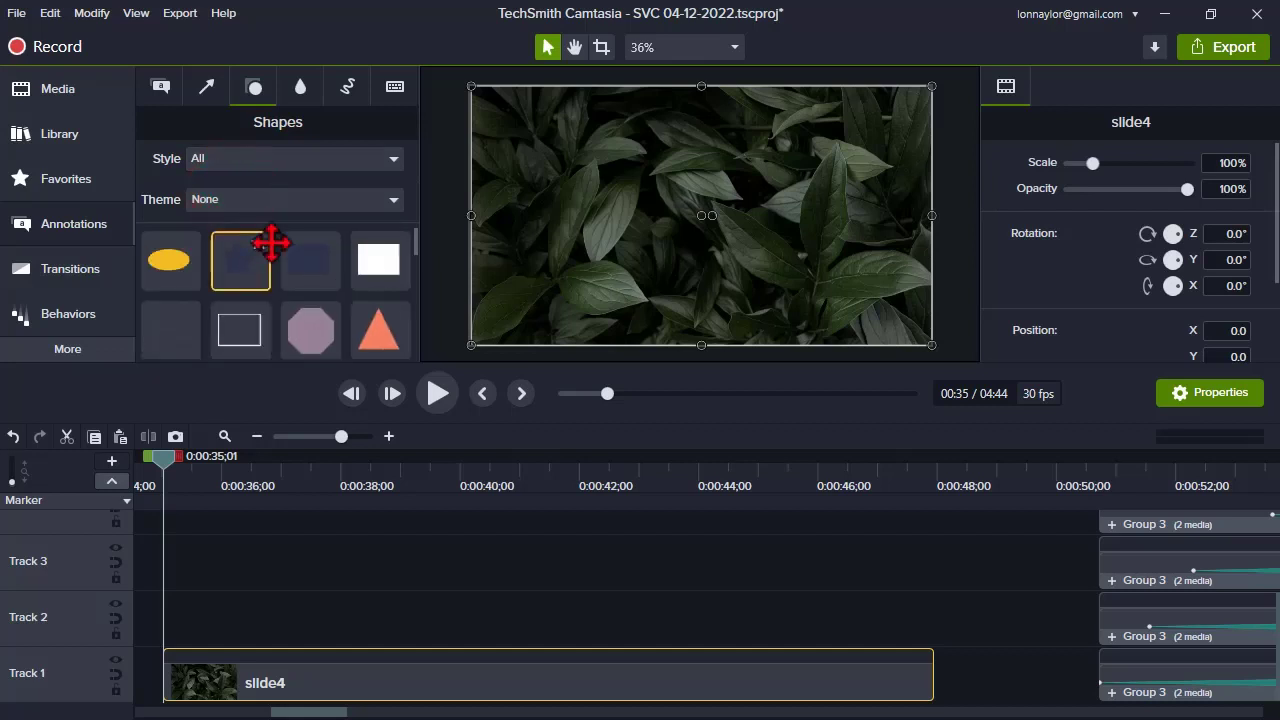
{"action": "scroll", "coordinate": [275, 260], "scroll_direction": "down", "scroll_amount": 5}
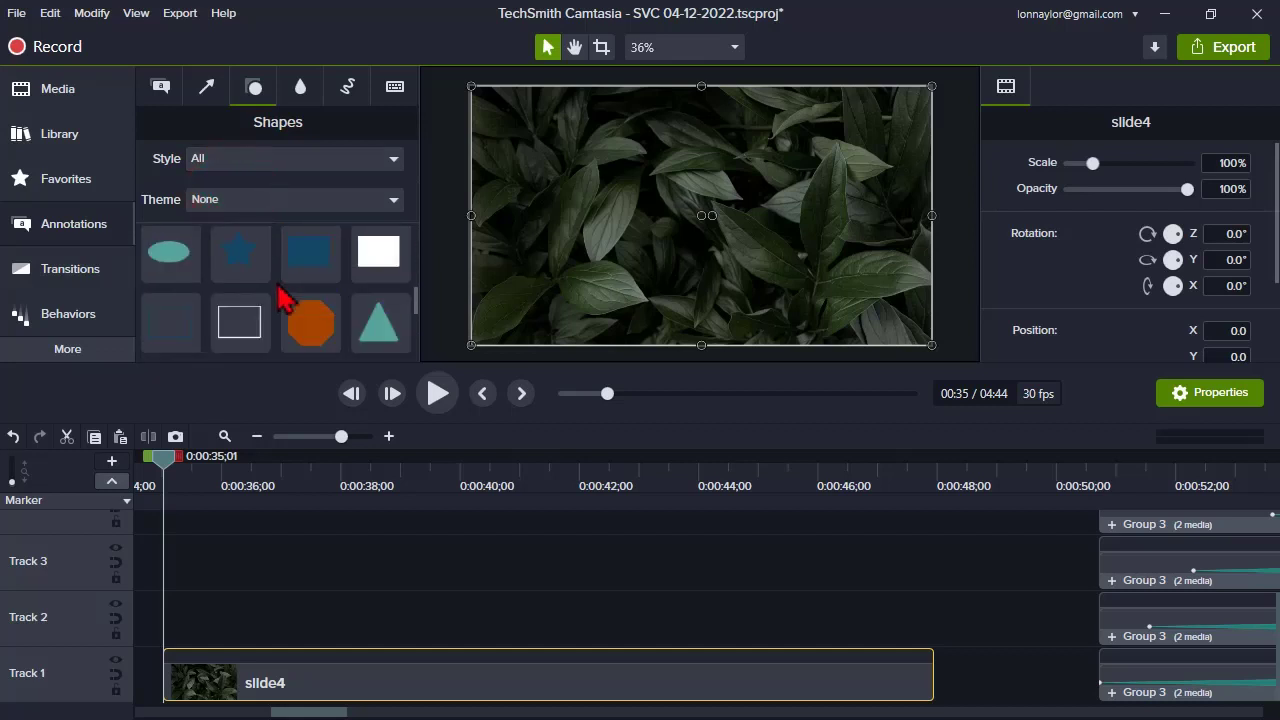
{"action": "scroll", "coordinate": [275, 290], "scroll_direction": "down", "scroll_amount": 1}
{"action": "scroll", "coordinate": [160, 255], "scroll_direction": "up", "scroll_amount": 1}
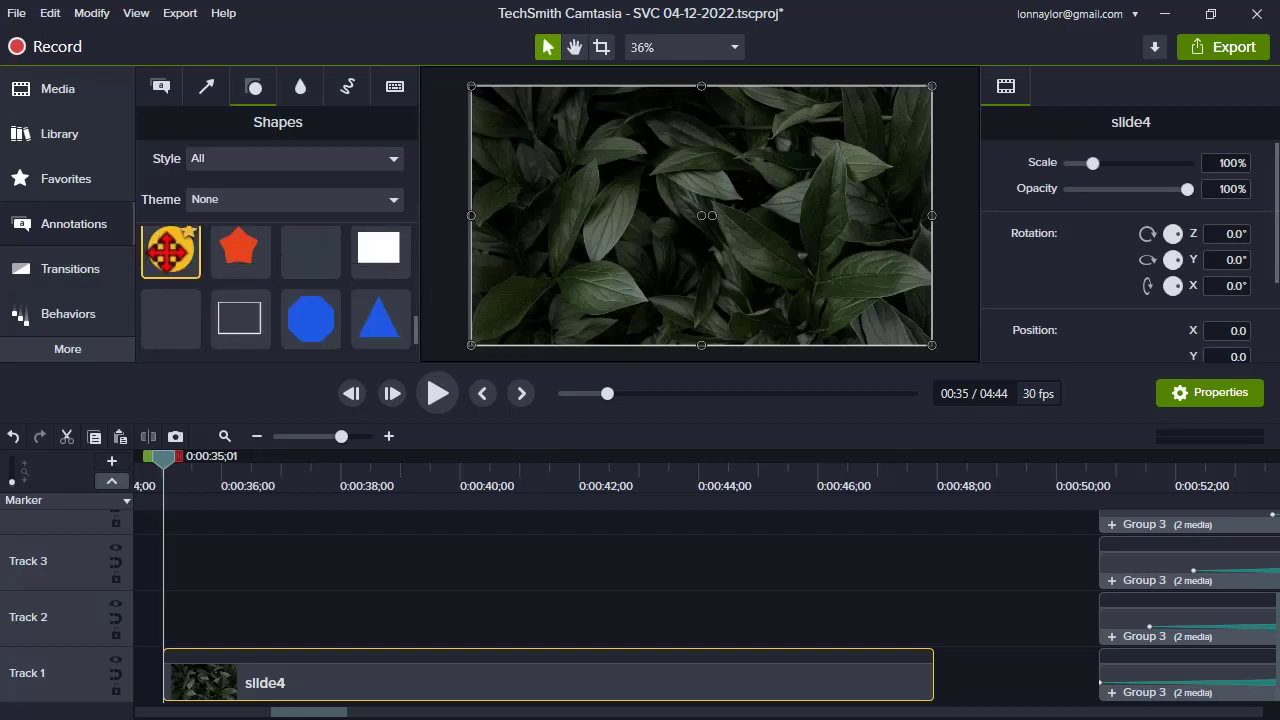
{"action": "scroll", "coordinate": [170, 258], "scroll_direction": "up", "scroll_amount": 1}
{"action": "right_click", "coordinate": [170, 258]}
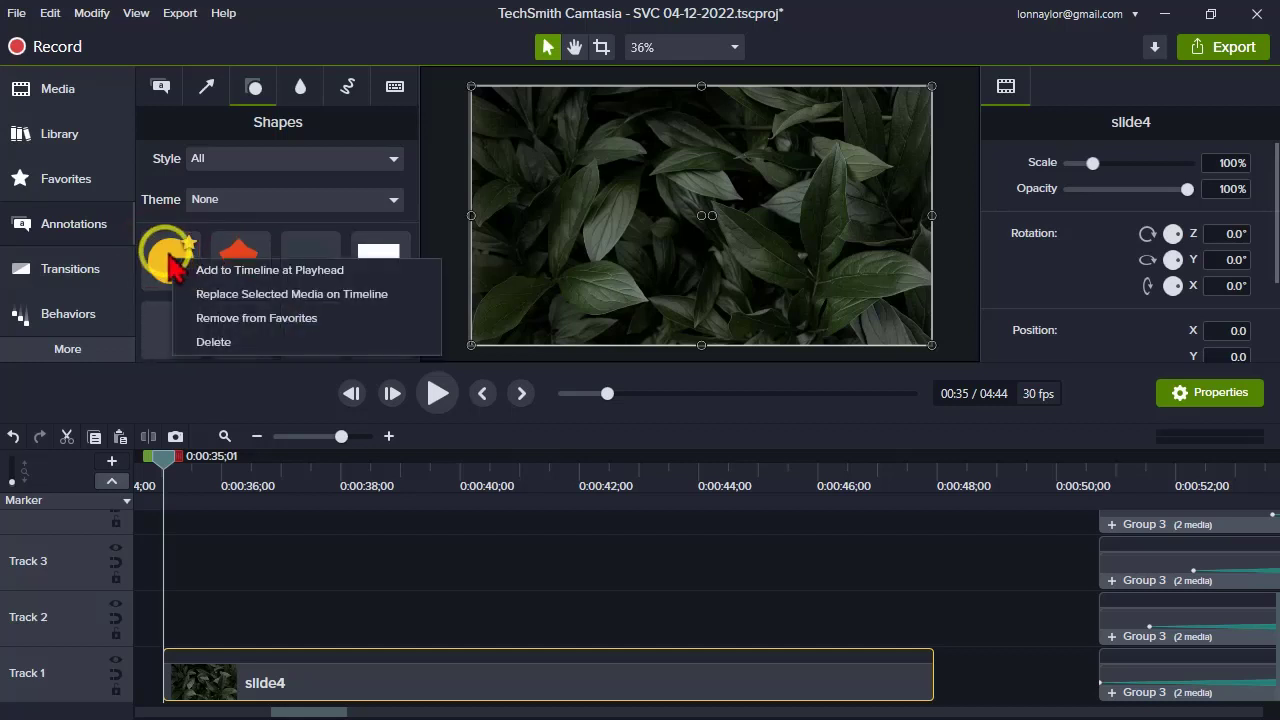
- Add the yellow circle at the playhead, extend its clip to slide4's end, and enlarge the preview
{"action": "left_click", "coordinate": [205, 266]}
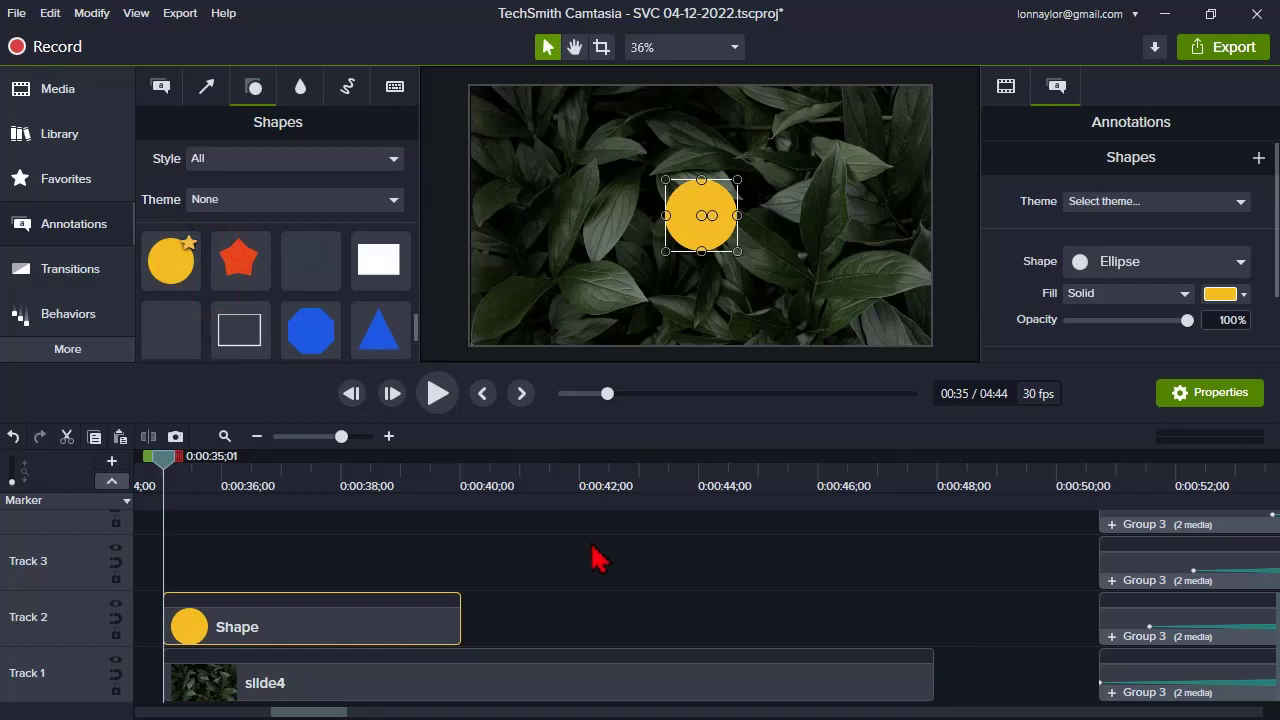
{"action": "left_click_drag", "start_coordinate": [458, 629], "coordinate": [926, 660]}
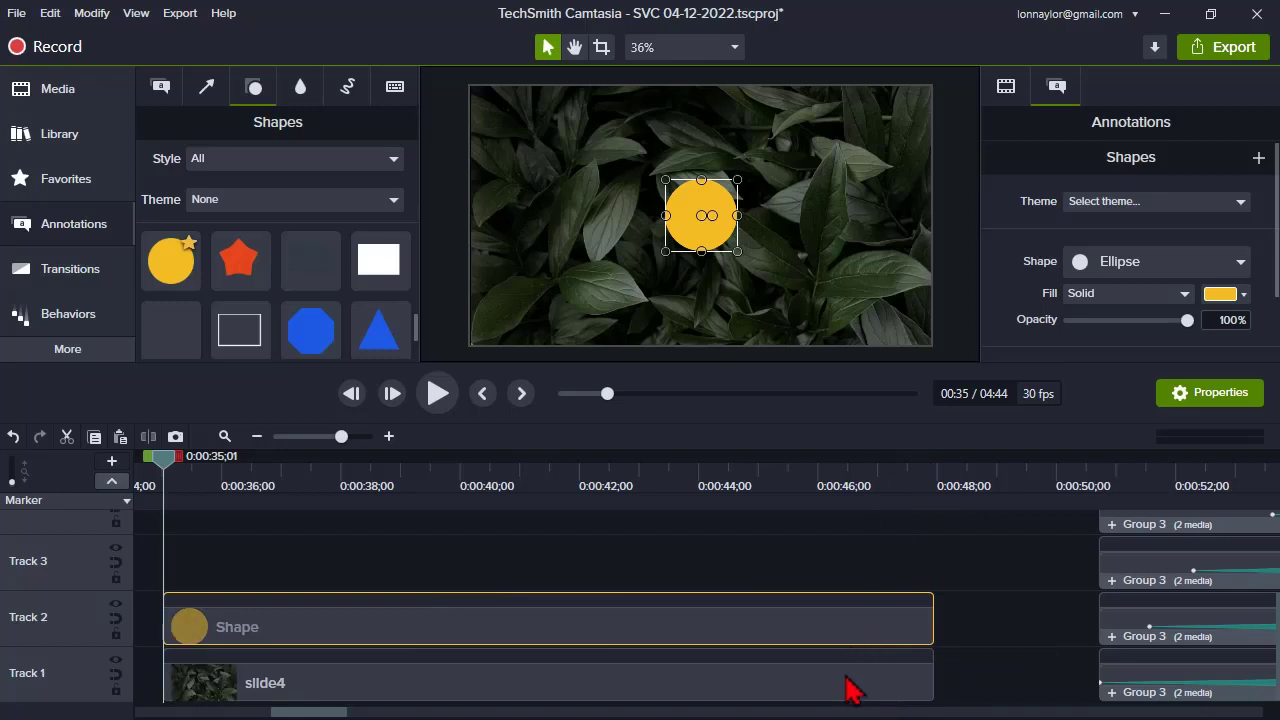
{"action": "left_click", "coordinate": [665, 366]}
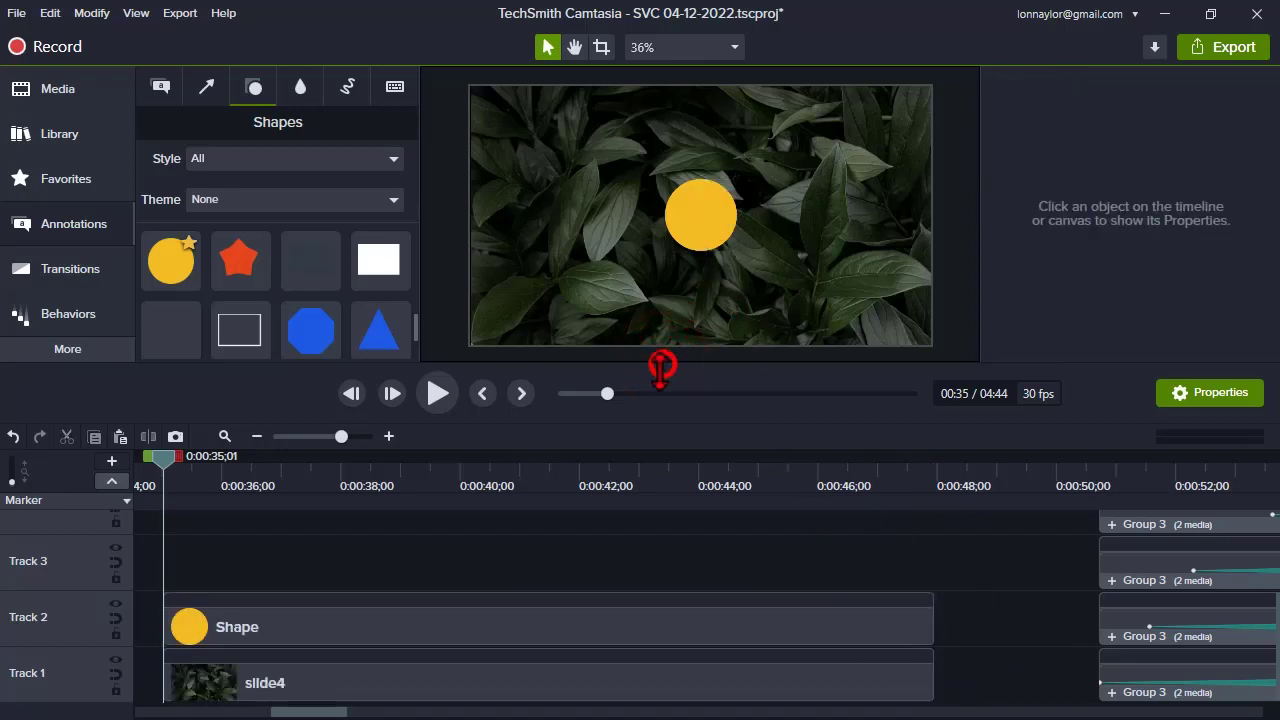
{"action": "left_click_drag", "start_coordinate": [661, 368], "coordinate": [655, 436]}
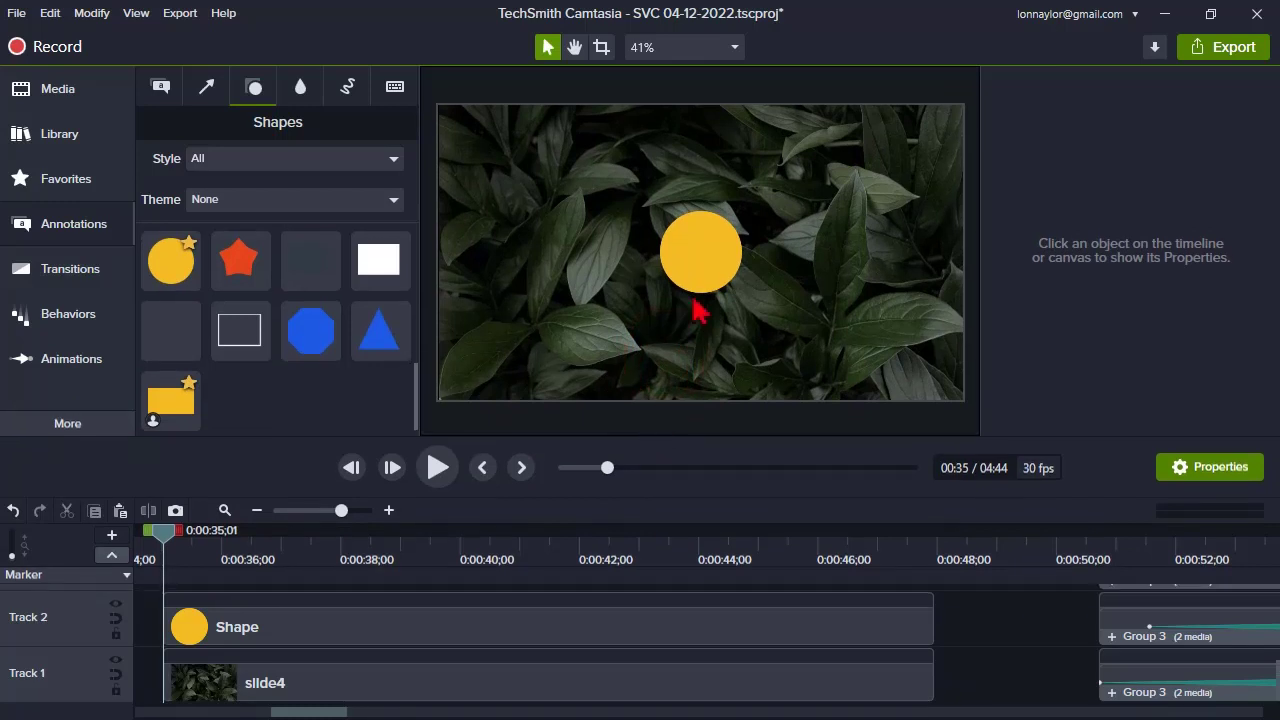
{"action": "mouse_move", "coordinate": [692, 251]}
{"action": "left_mouse_down"}
{"action": "mouse_move", "coordinate": [657, 257]}
{"action": "mouse_move", "coordinate": [698, 263]}
{"action": "left_mouse_up"}
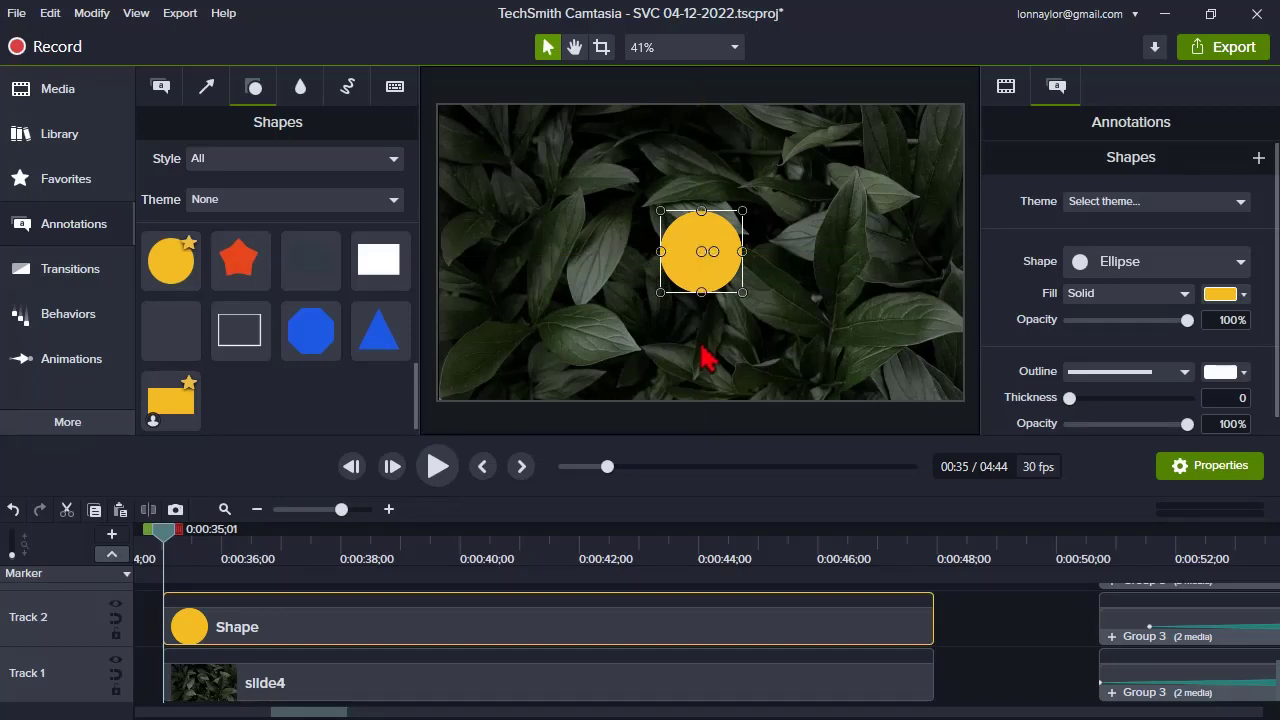
{"action": "key", "text": "ctrl+shift"}
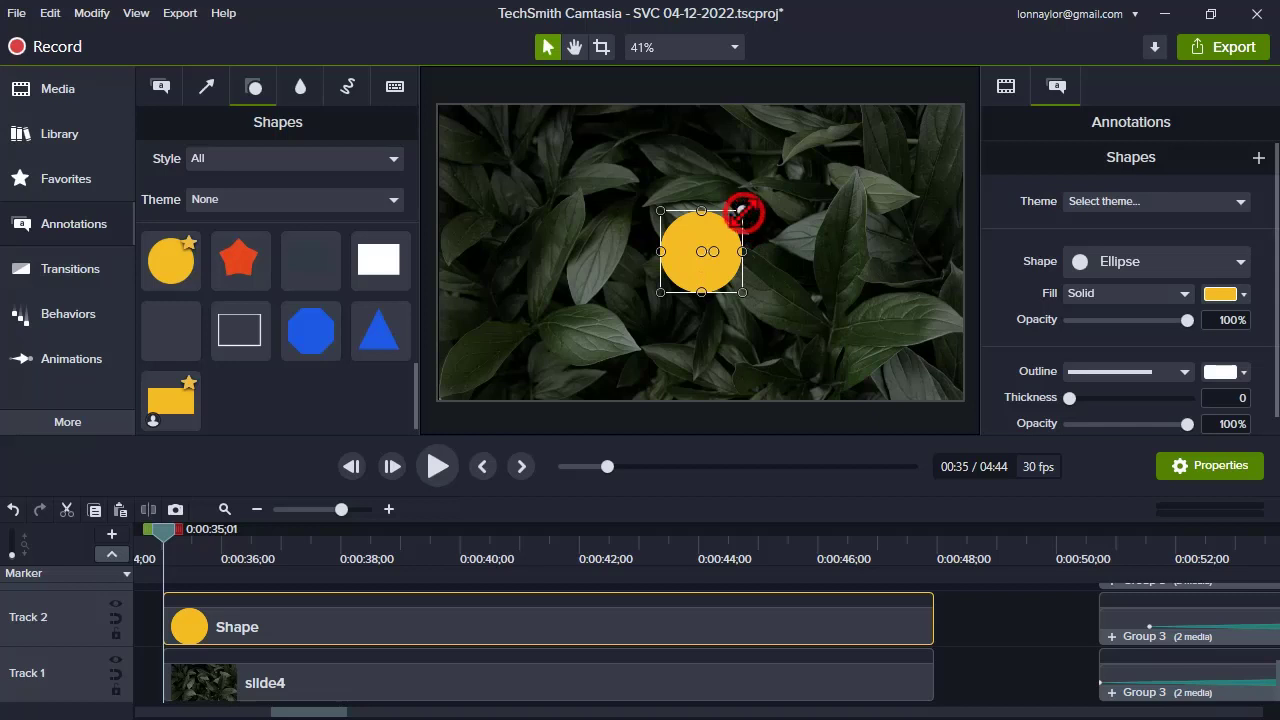
{"action": "left_click_drag", "start_coordinate": [743, 211], "coordinate": [818, 148]}
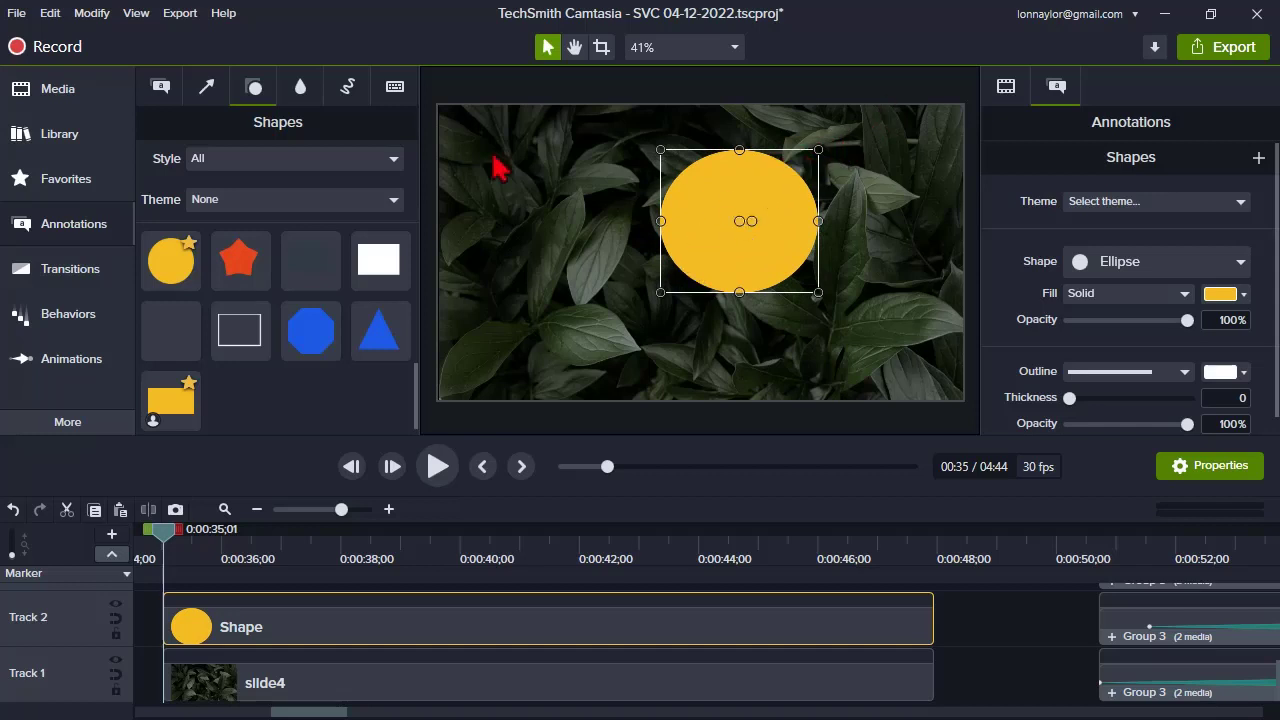
- Scale the centred yellow ellipse proportionally from its centre until it extends past the canvas edges
{"action": "left_click", "coordinate": [13, 509]}
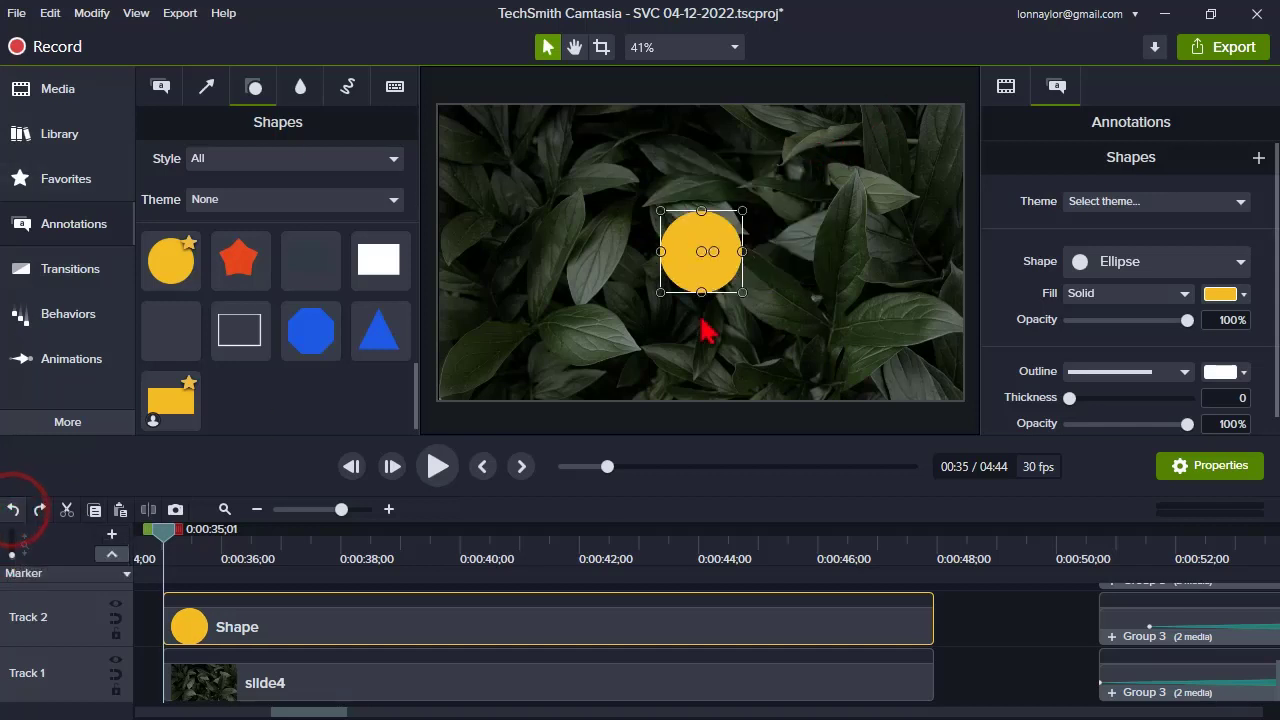
{"action": "left_click", "coordinate": [700, 255]}
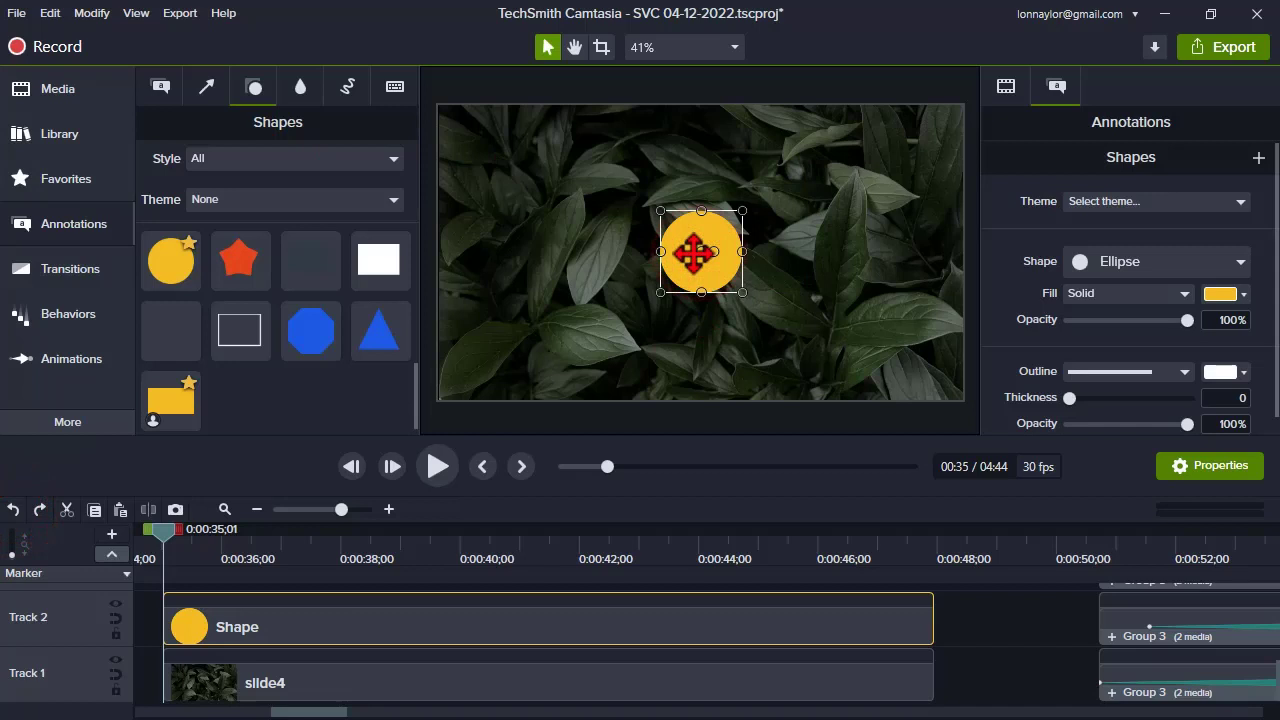
{"action": "left_click_drag", "start_coordinate": [697, 250], "coordinate": [703, 256]}
{"action": "key", "text": "ctrl+shift"}
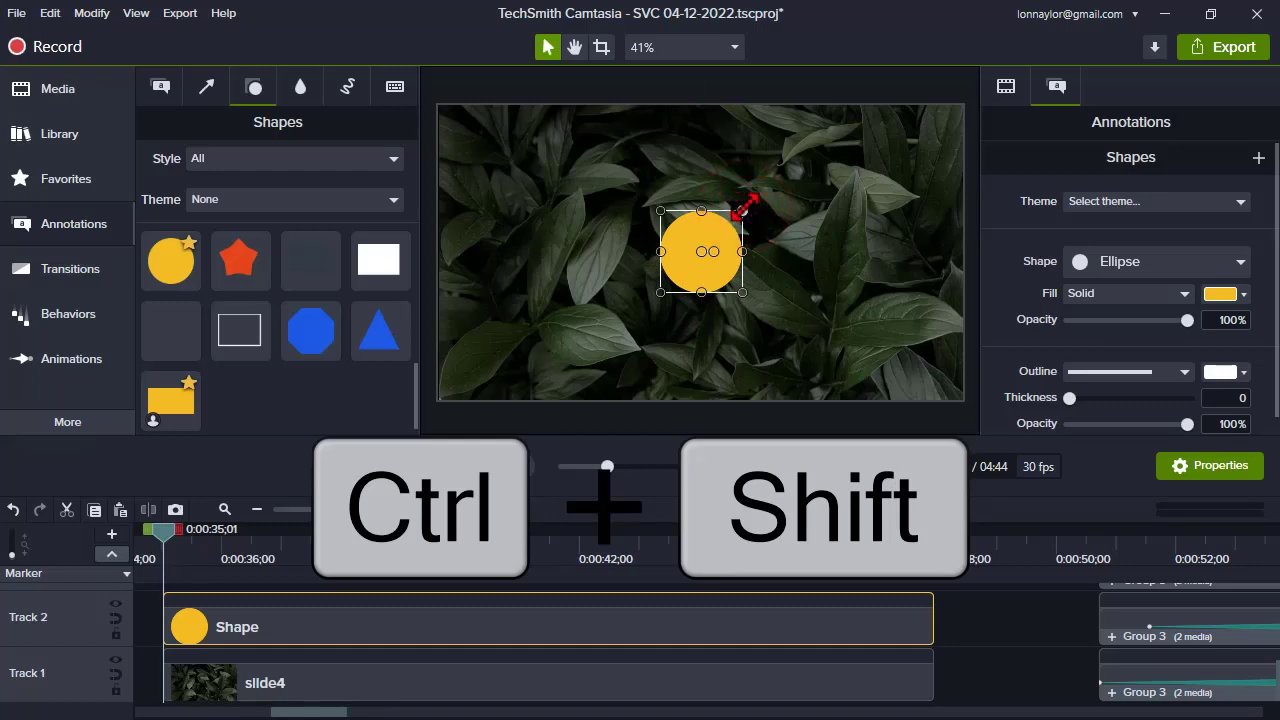
{"action": "left_click_drag", "start_coordinate": [746, 206], "coordinate": [1157, 8]}
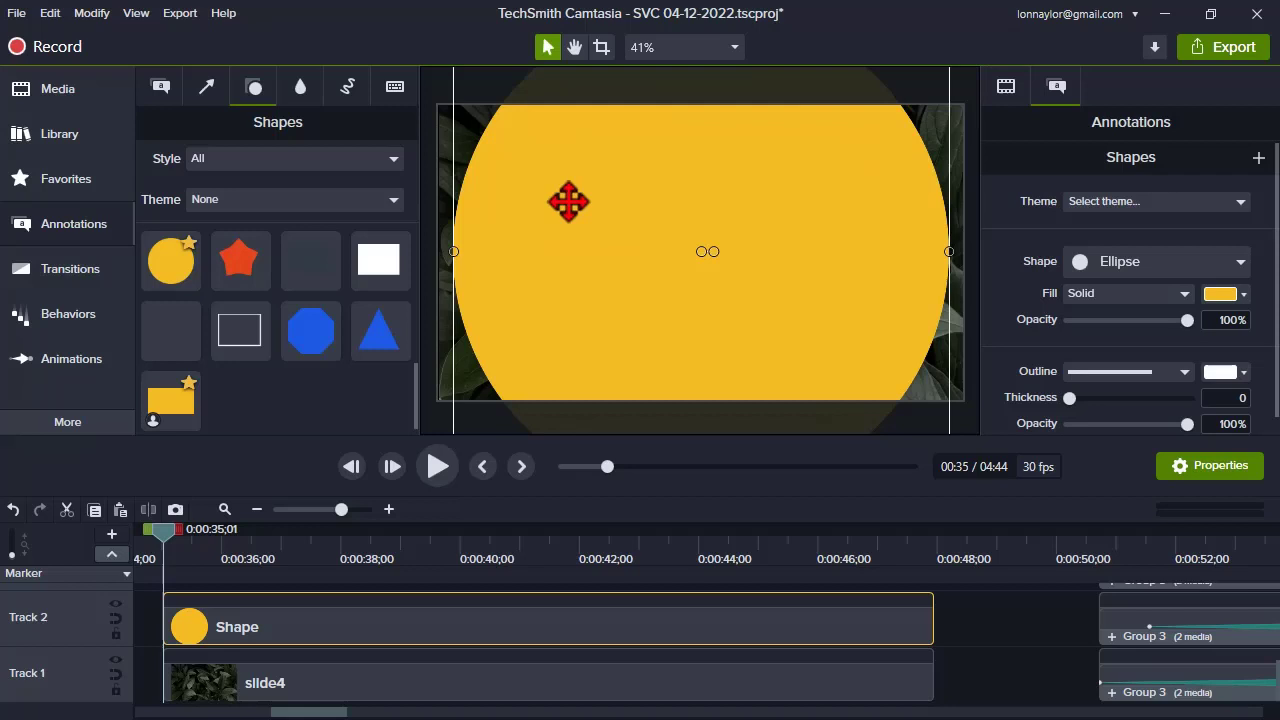
{"action": "scroll", "coordinate": [571, 177], "scroll_direction": "down", "scroll_amount": 3, "text": "ctrl"}
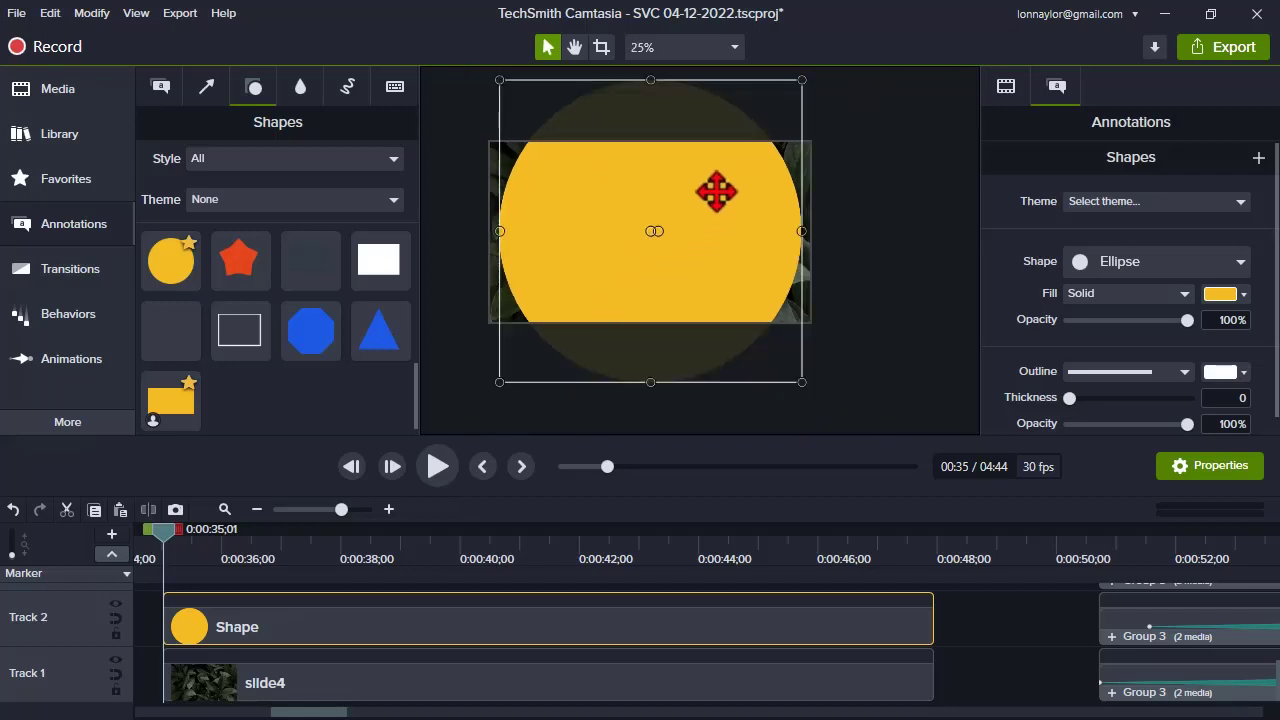
{"action": "left_click_drag", "start_coordinate": [801, 80], "coordinate": [864, 39]}
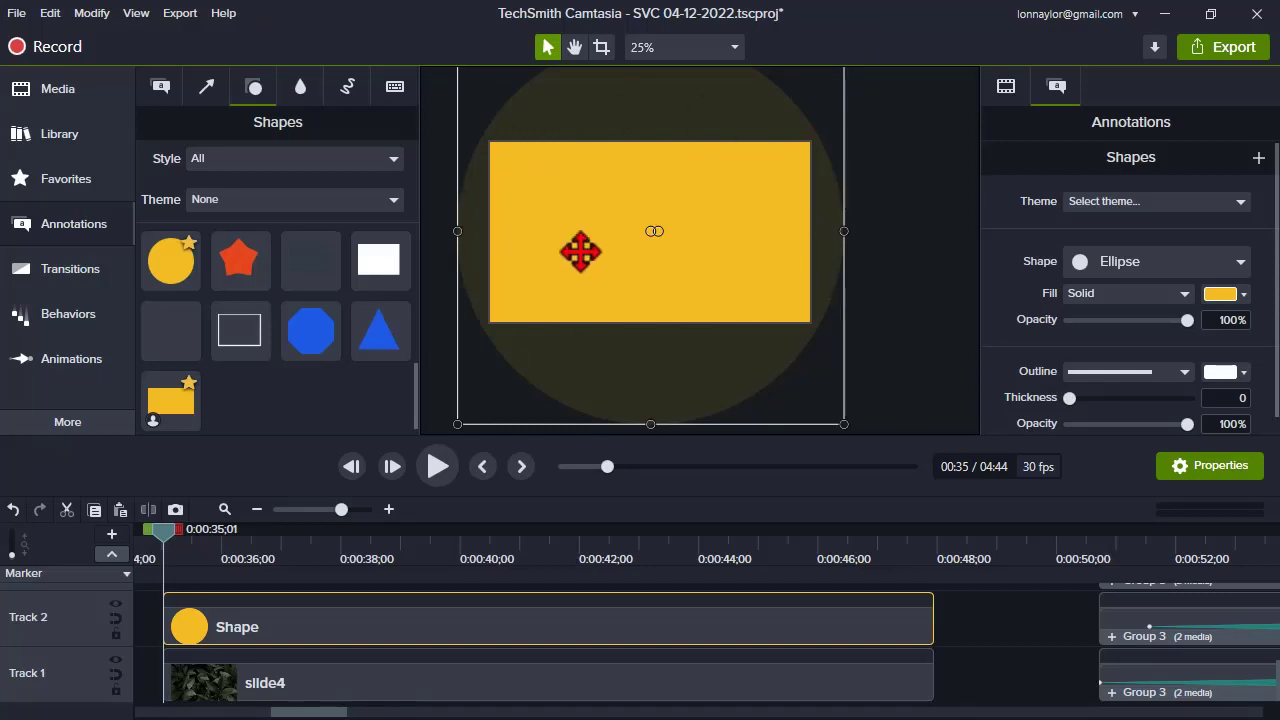
- Enlarge the timeline to reveal Track 3 and select the Shape clip
{"action": "left_click_drag", "start_coordinate": [302, 714], "coordinate": [270, 710]}
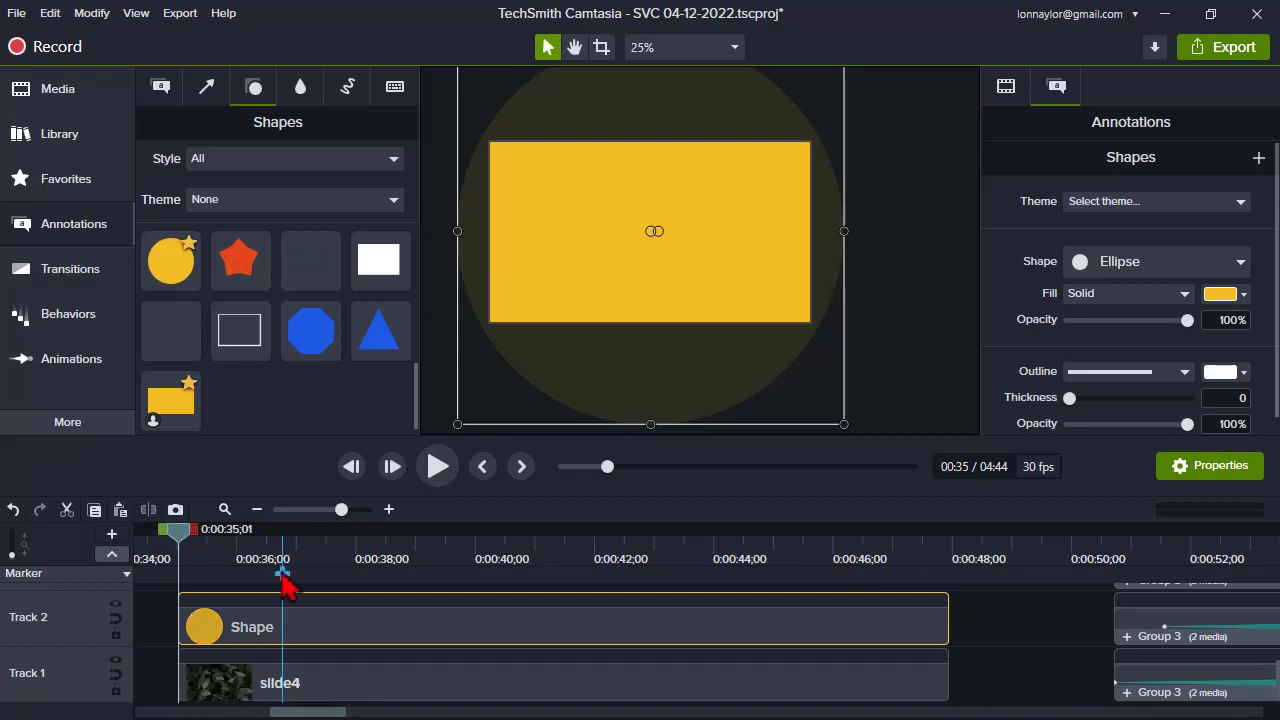
{"action": "mouse_move", "coordinate": [443, 437]}
{"action": "left_mouse_down"}
{"action": "mouse_move", "coordinate": [439, 390]}
{"action": "mouse_move", "coordinate": [437, 424]}
{"action": "left_mouse_up"}
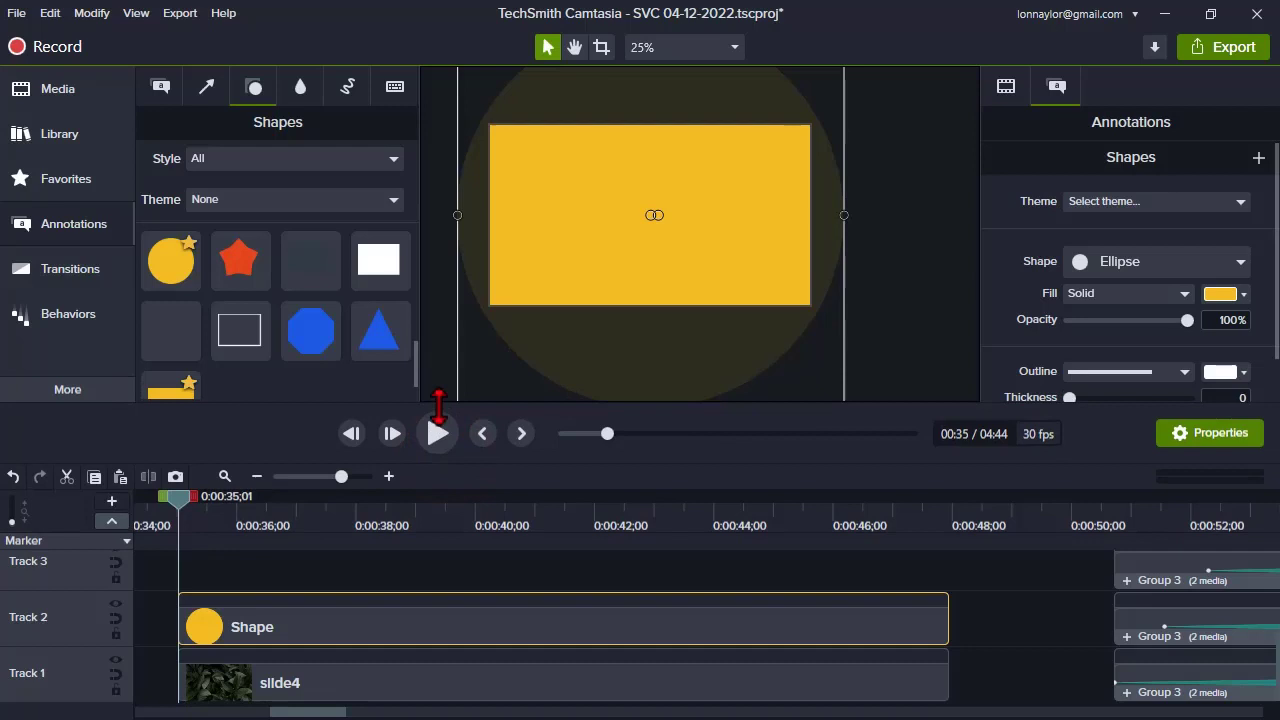
{"action": "left_click", "coordinate": [333, 624]}
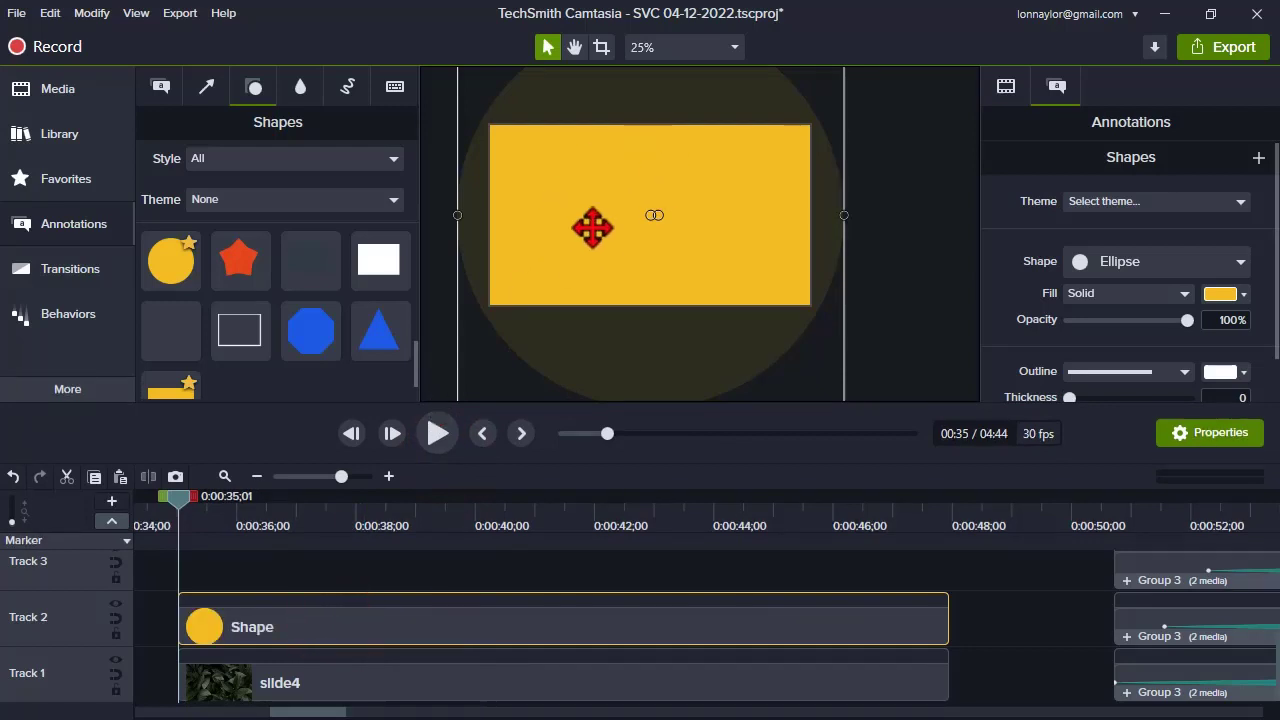
- Apply a Media Matte visual effect to the yellow shape
{"action": "right_click", "coordinate": [578, 198]}
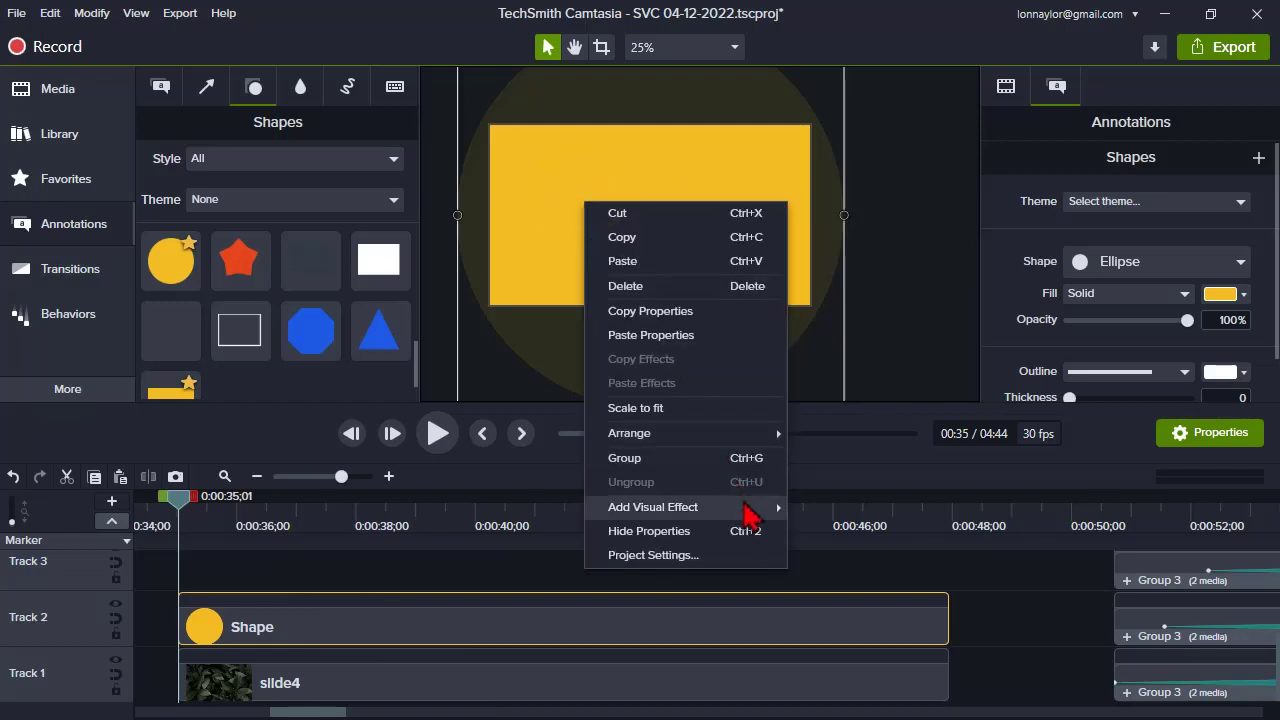
{"action": "mouse_move", "coordinate": [750, 507]}
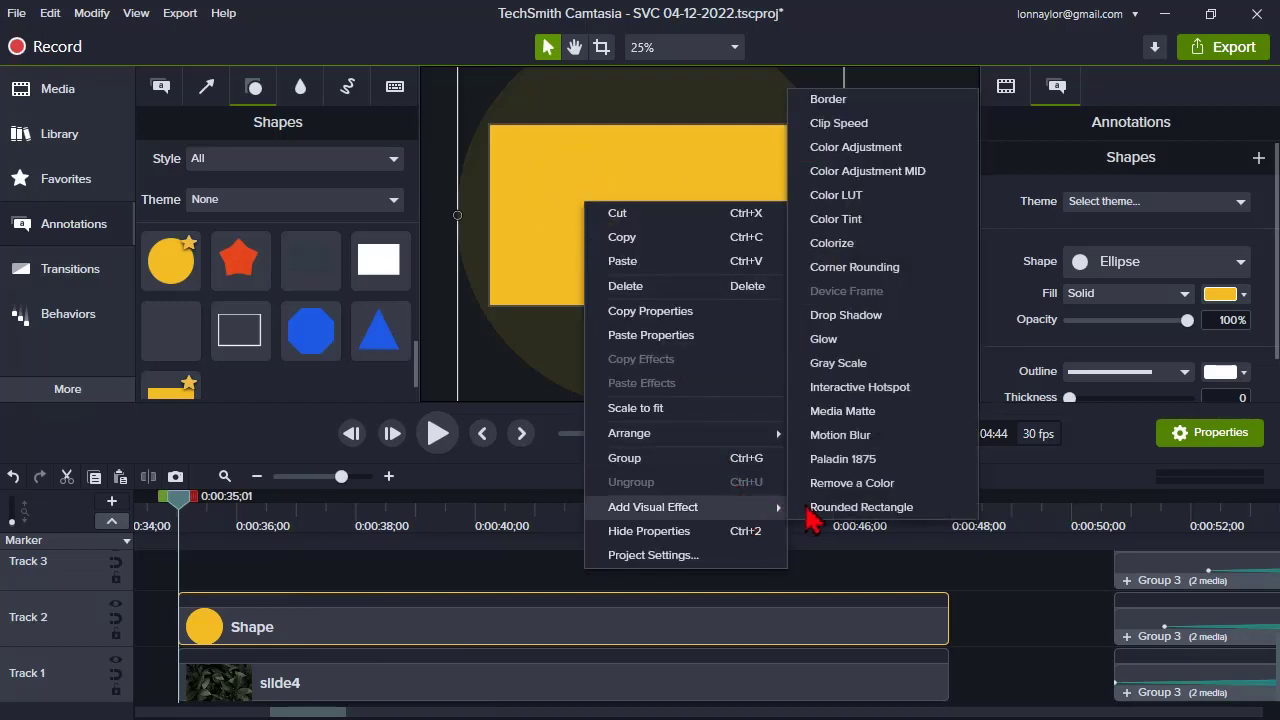
{"action": "left_click", "coordinate": [898, 411]}
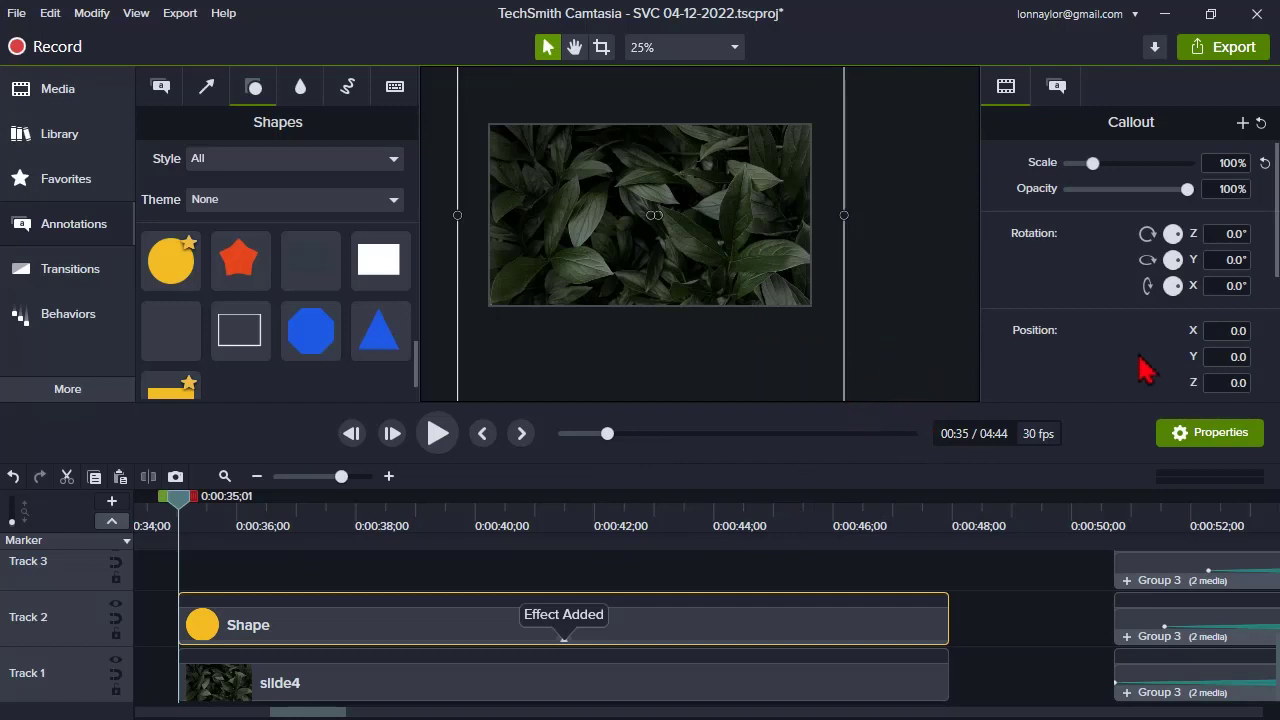
{"action": "scroll", "coordinate": [1145, 368], "scroll_direction": "down", "scroll_amount": 3}
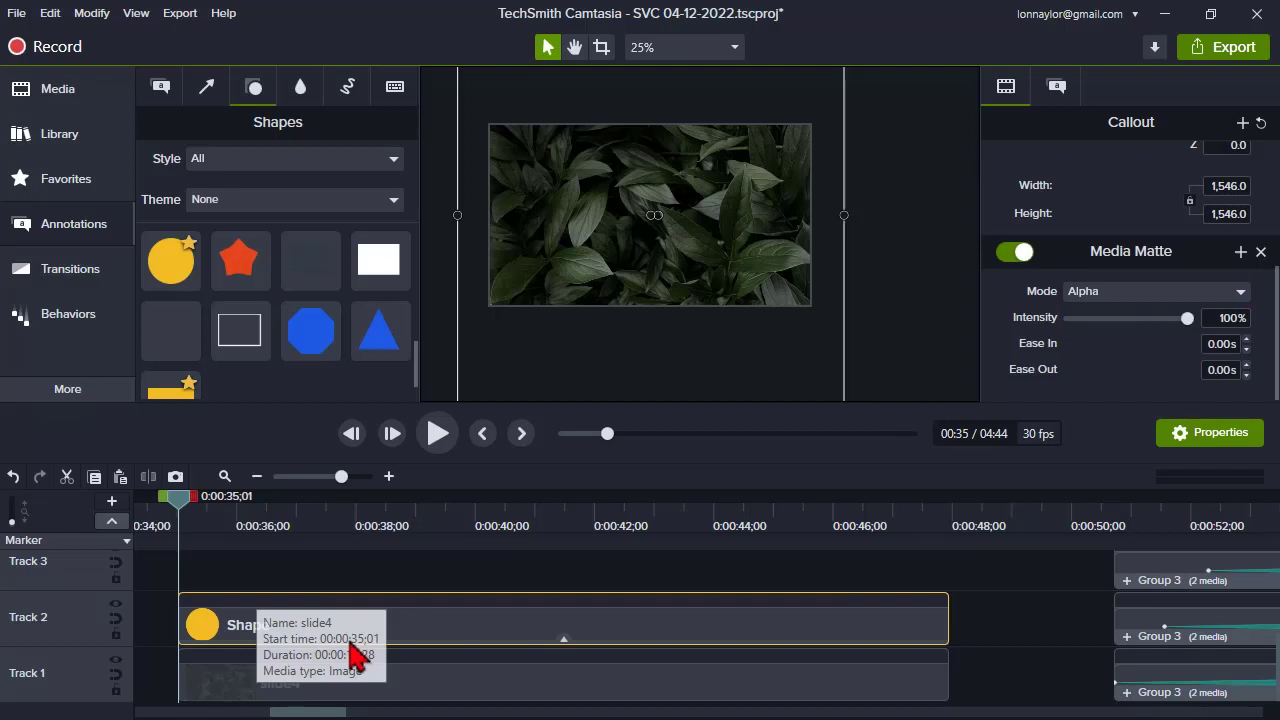
- Check the shape's Alpha-mode Media Matte by toggling it off and back on
{"action": "left_click", "coordinate": [313, 632]}
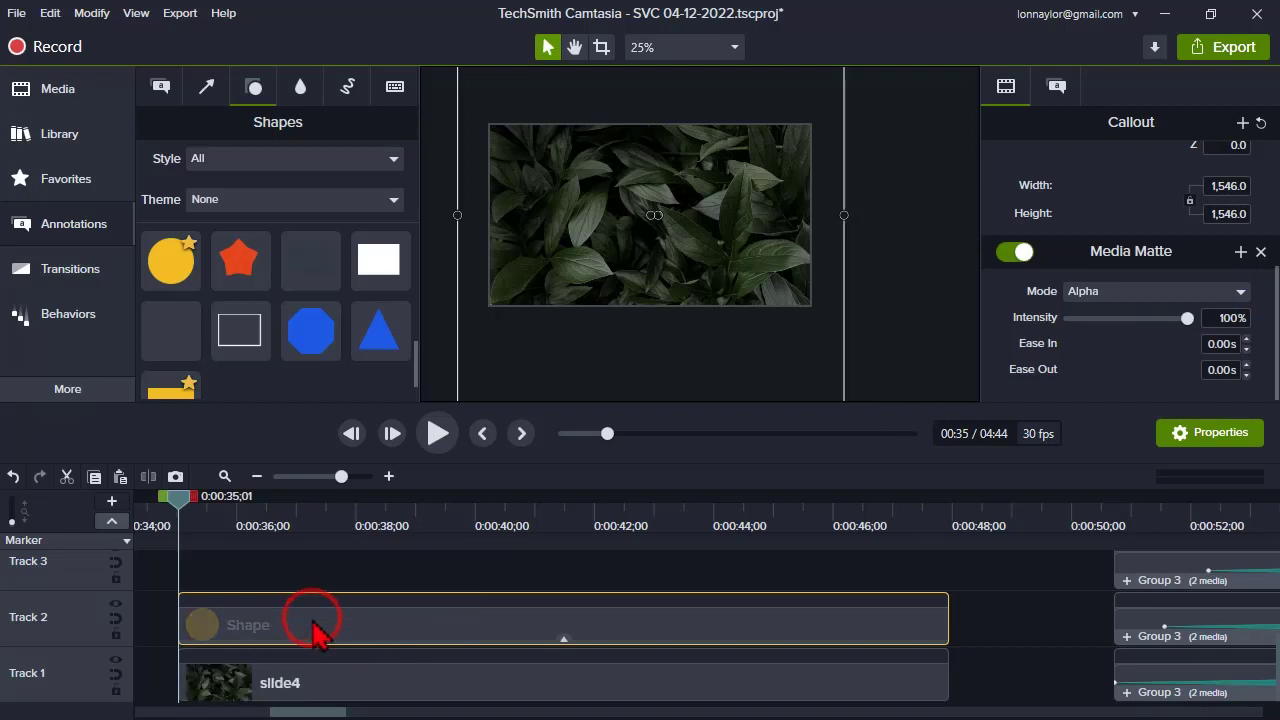
{"action": "left_click", "coordinate": [296, 690]}
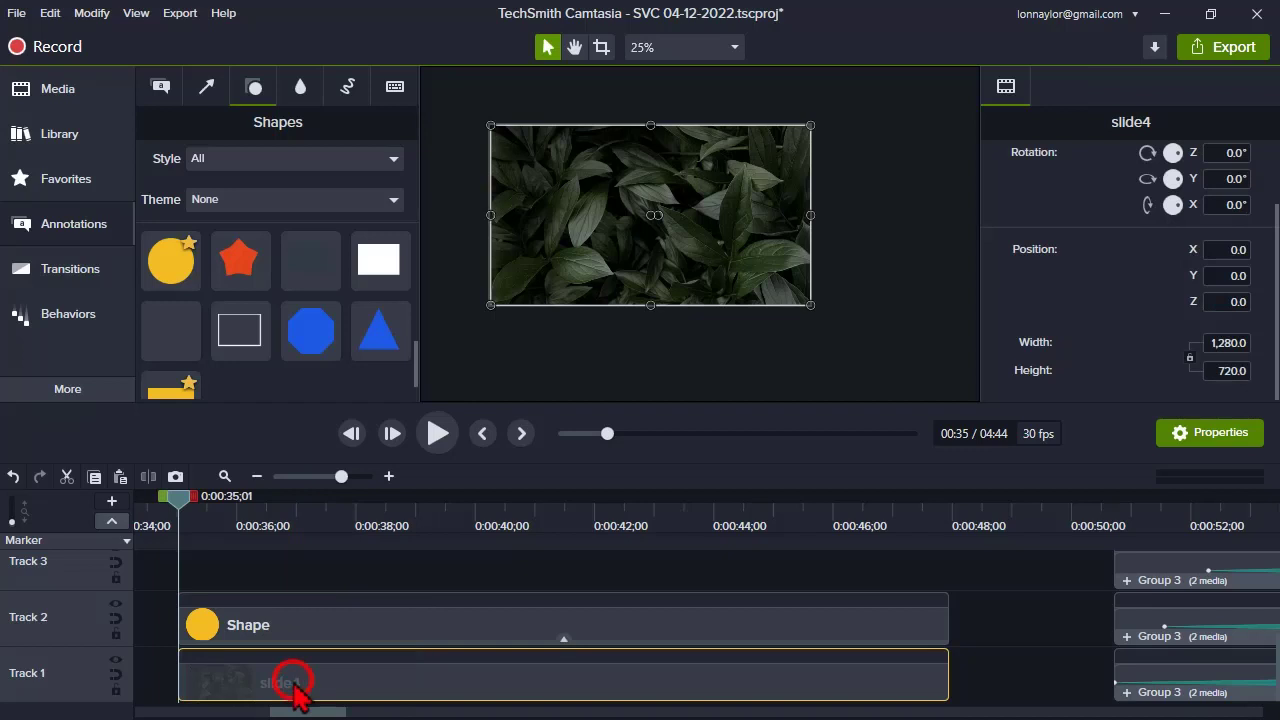
{"action": "left_click", "coordinate": [305, 625]}
{"action": "left_click", "coordinate": [284, 680]}
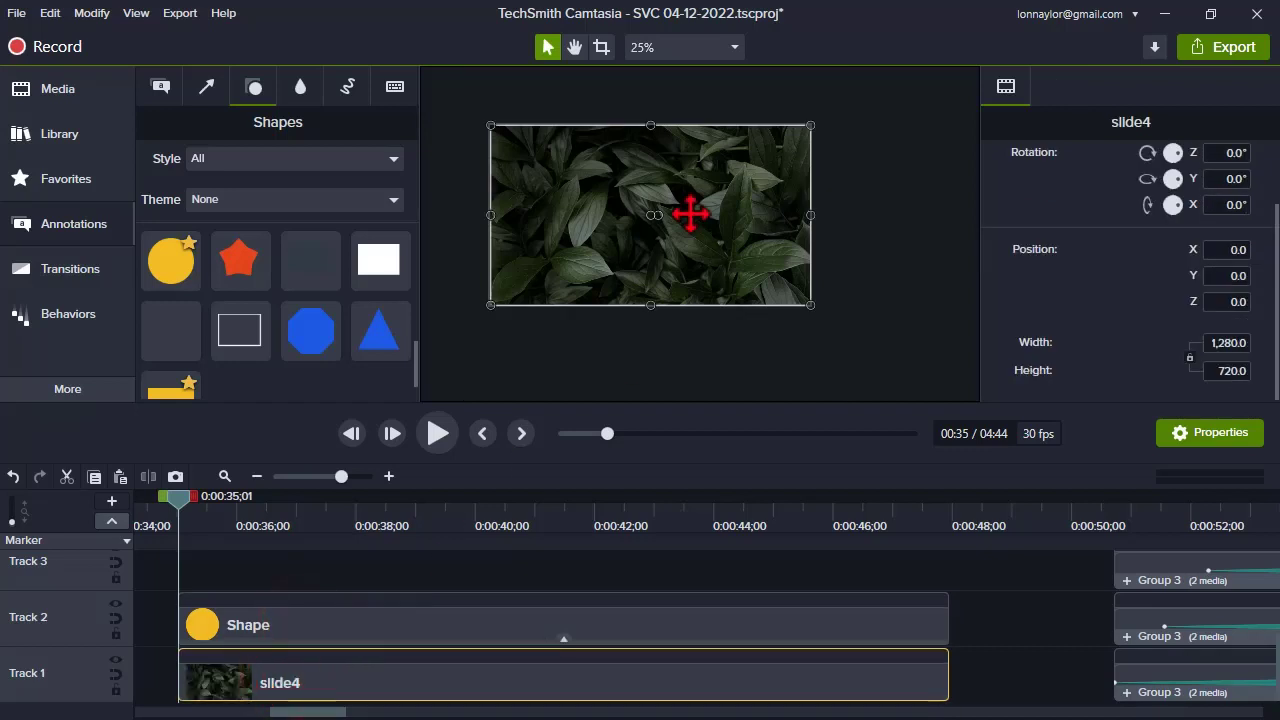
{"action": "left_click", "coordinate": [414, 628]}
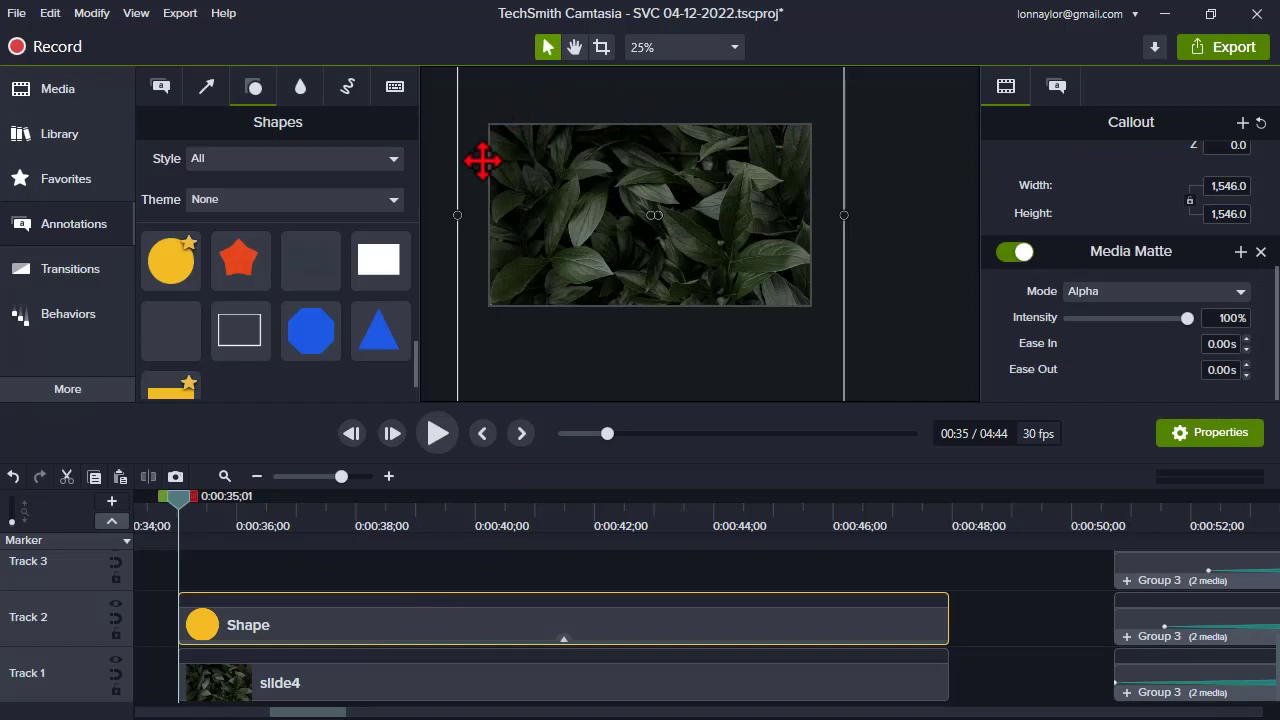
{"action": "left_click", "coordinate": [1004, 253]}
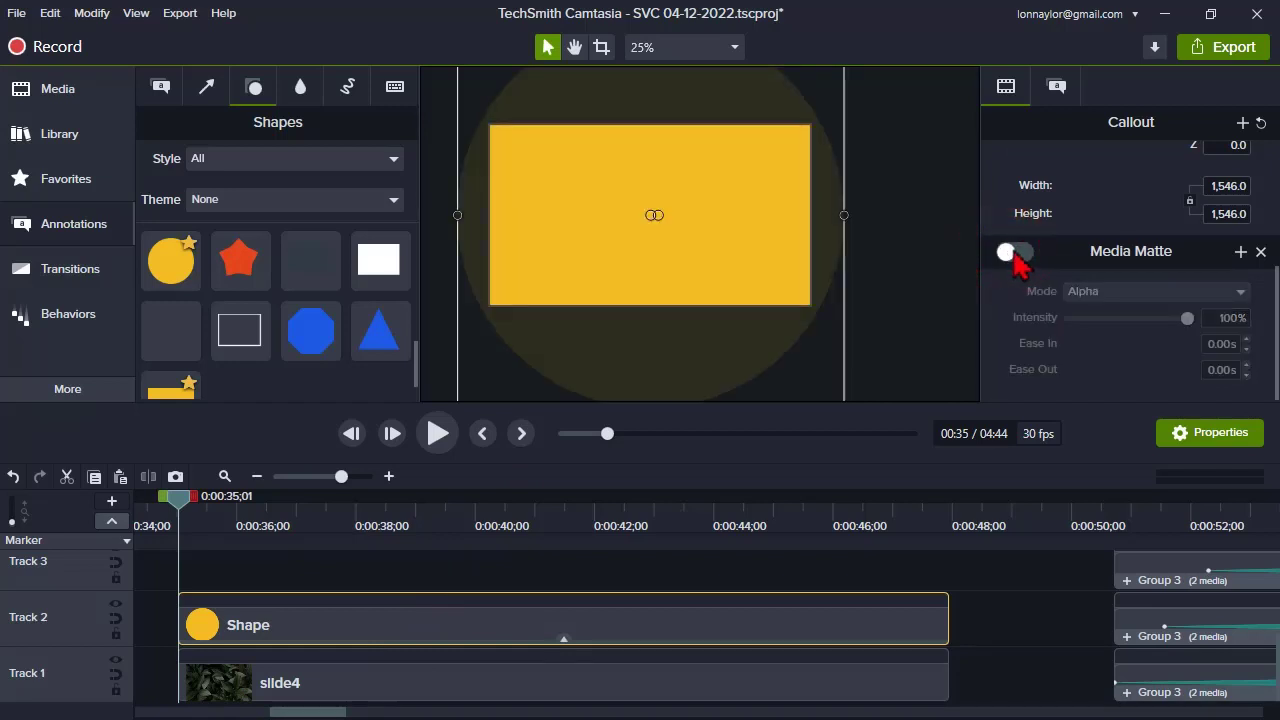
{"action": "left_click", "coordinate": [1026, 251]}
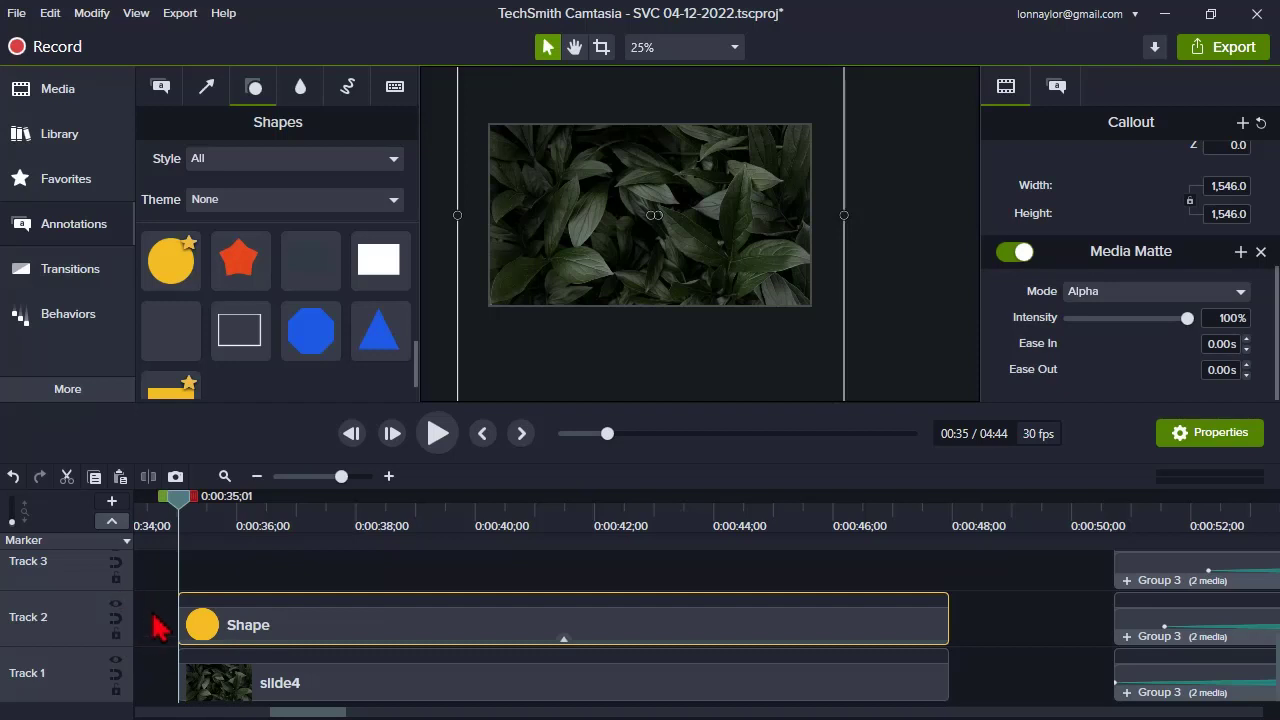
- Select both the Shape and slide4 clips and group them into Group 4
{"action": "left_click_drag", "start_coordinate": [153, 609], "coordinate": [346, 694]}
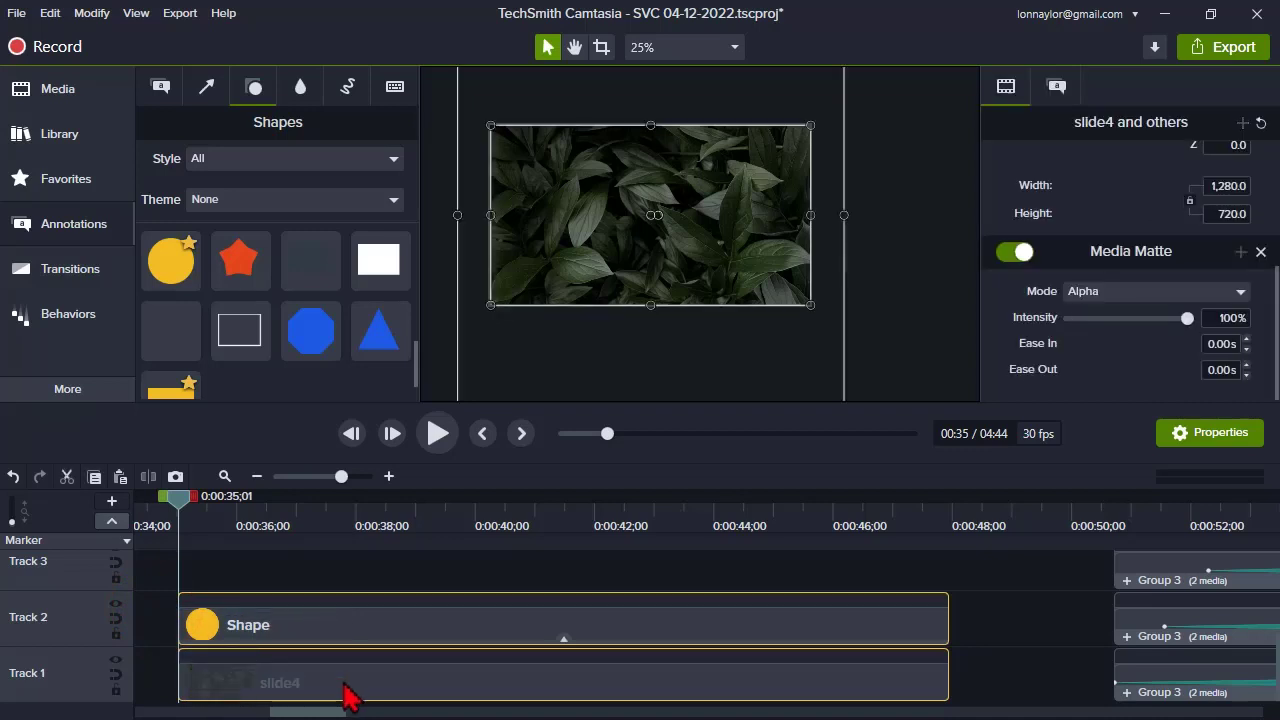
{"action": "right_click", "coordinate": [435, 632]}
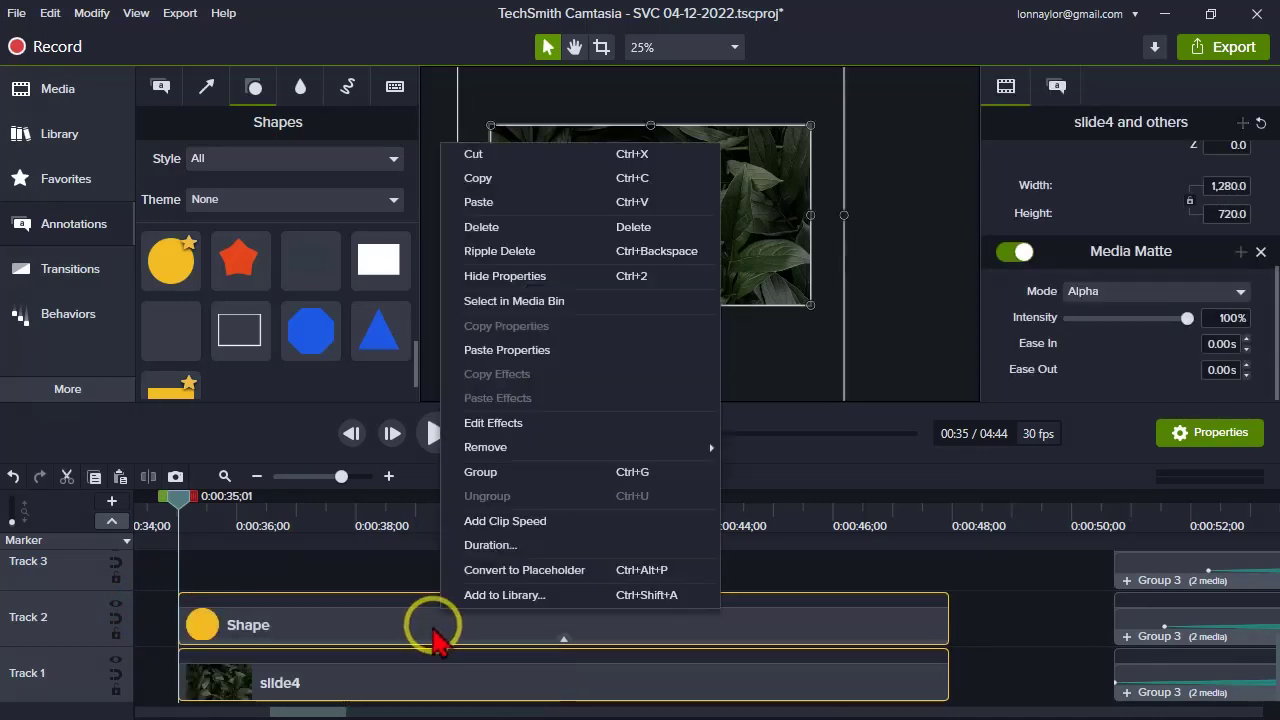
{"action": "left_click", "coordinate": [527, 478]}
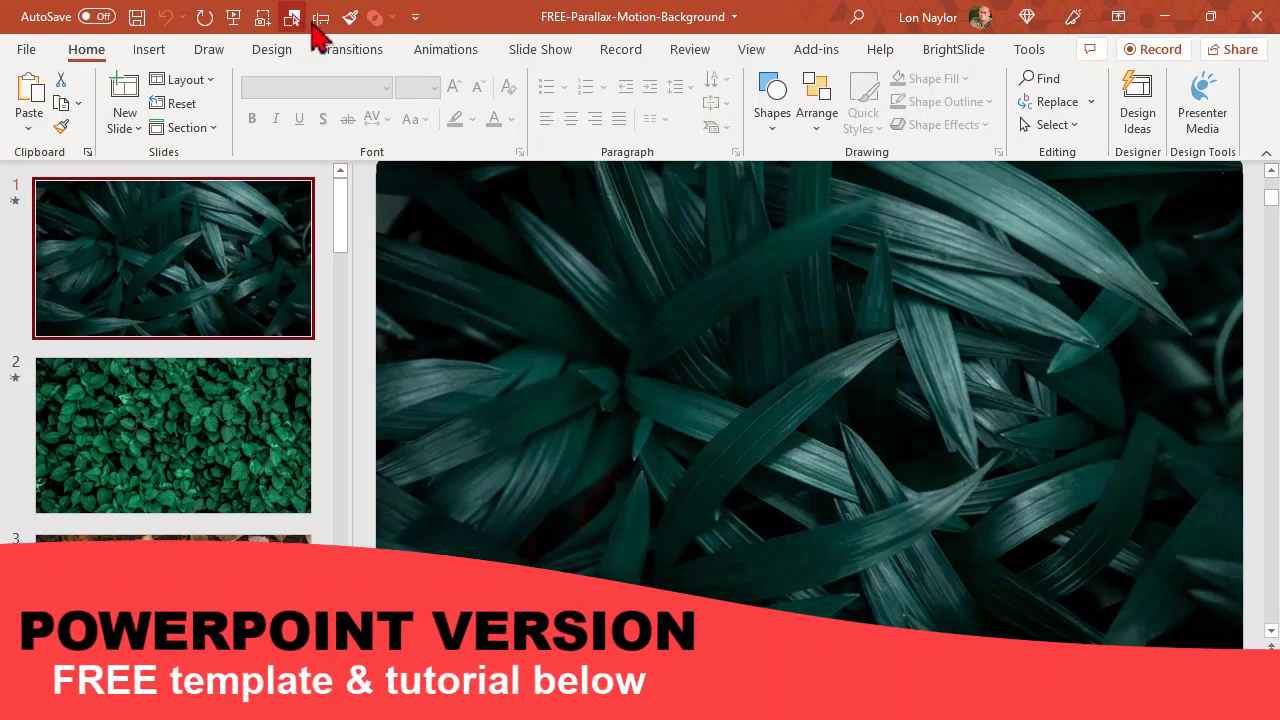
- Review Oval 3's Grow/Shrink effect options (130% size) and cancel without changes
{"action": "left_click", "coordinate": [319, 22]}
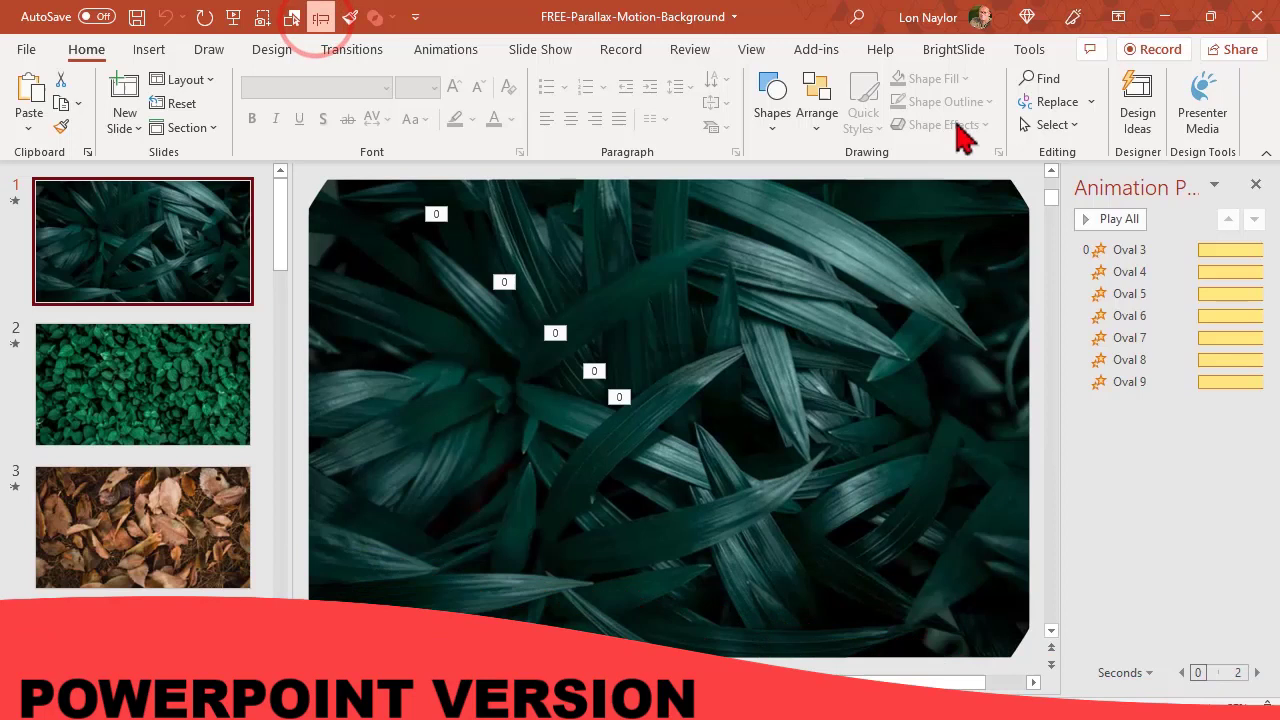
{"action": "left_click", "coordinate": [1216, 249]}
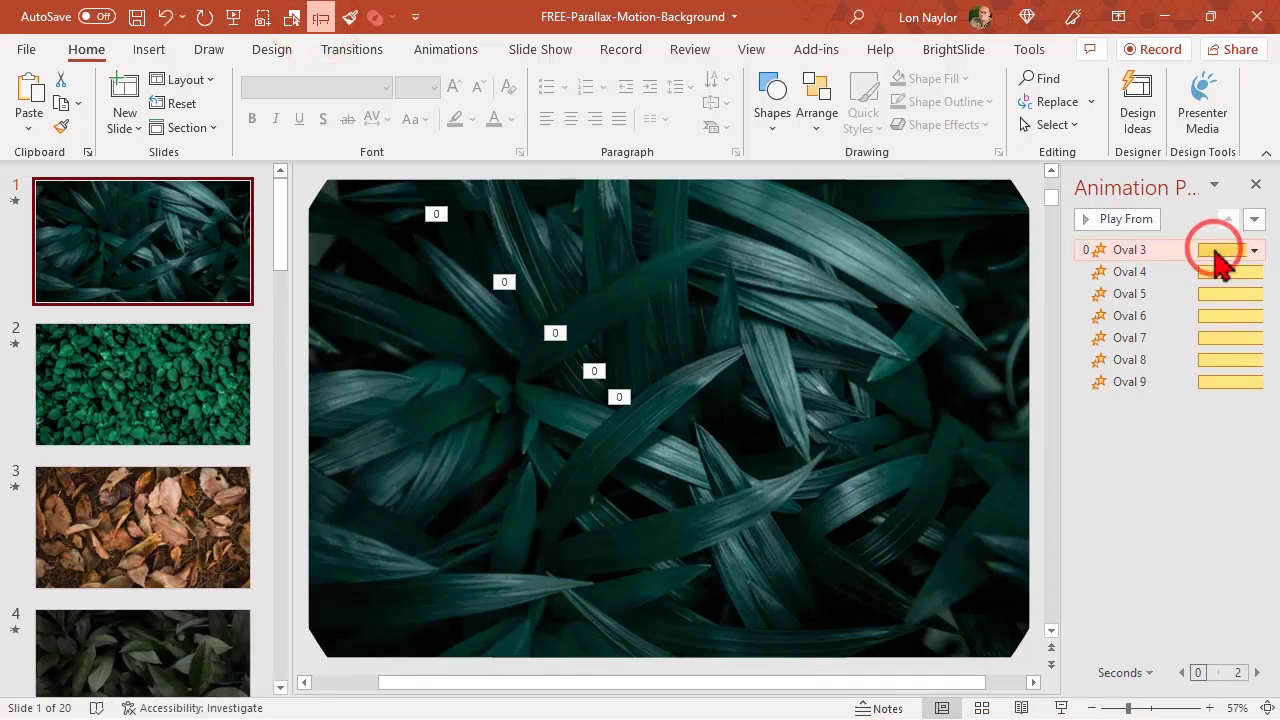
{"action": "left_click", "coordinate": [1255, 249]}
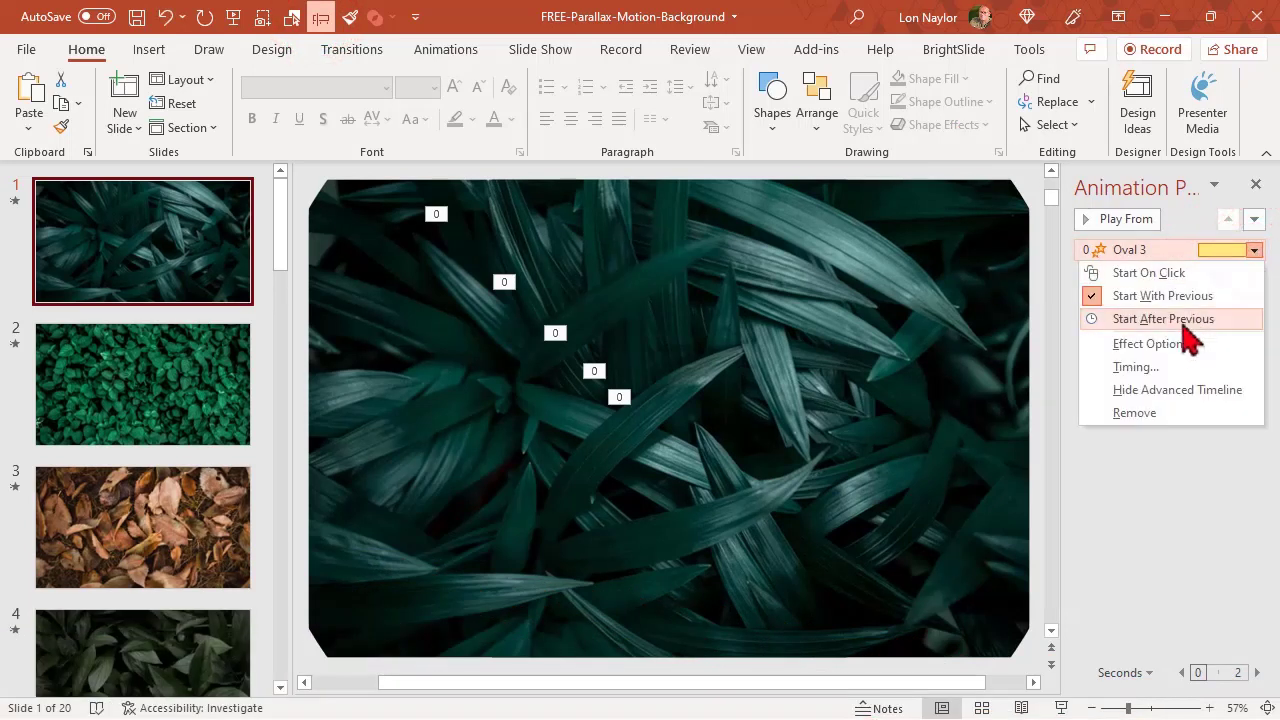
{"action": "left_click", "coordinate": [1204, 343]}
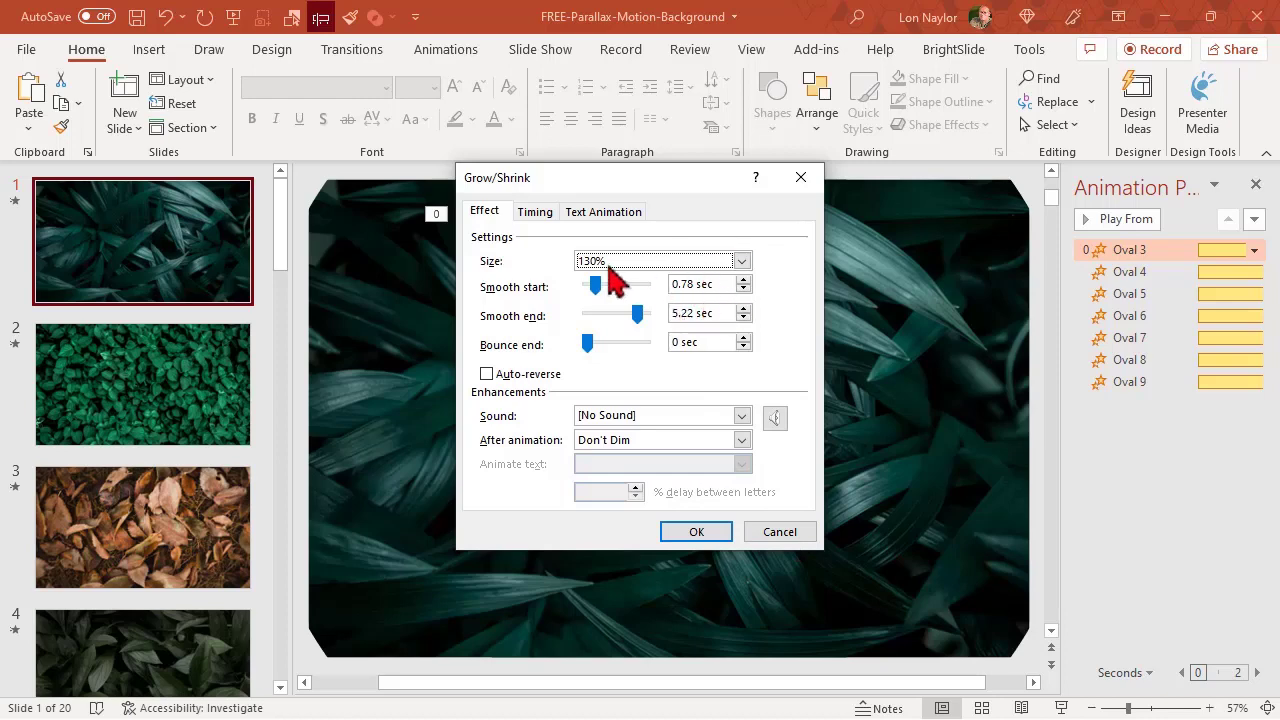
{"action": "left_click", "coordinate": [779, 533]}
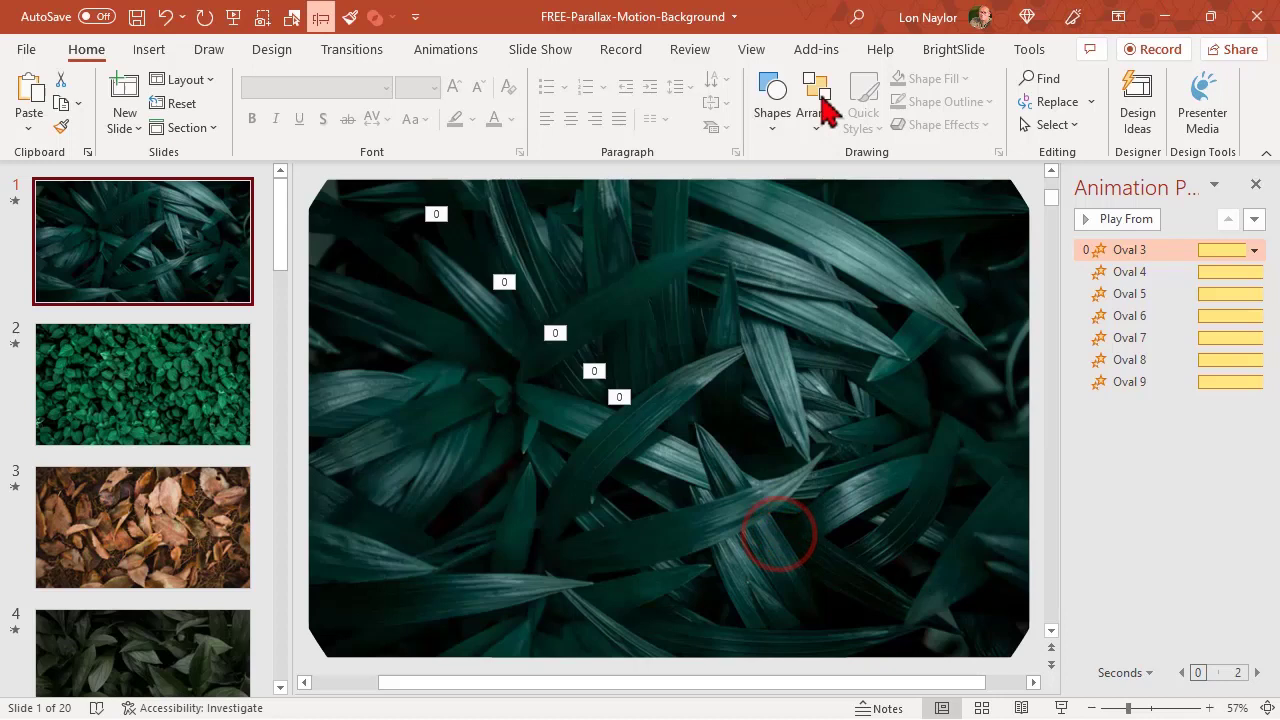
- Confirm the animation's 06.00 duration, then minimize PowerPoint to return to Camtasia
{"action": "left_click", "coordinate": [451, 50]}
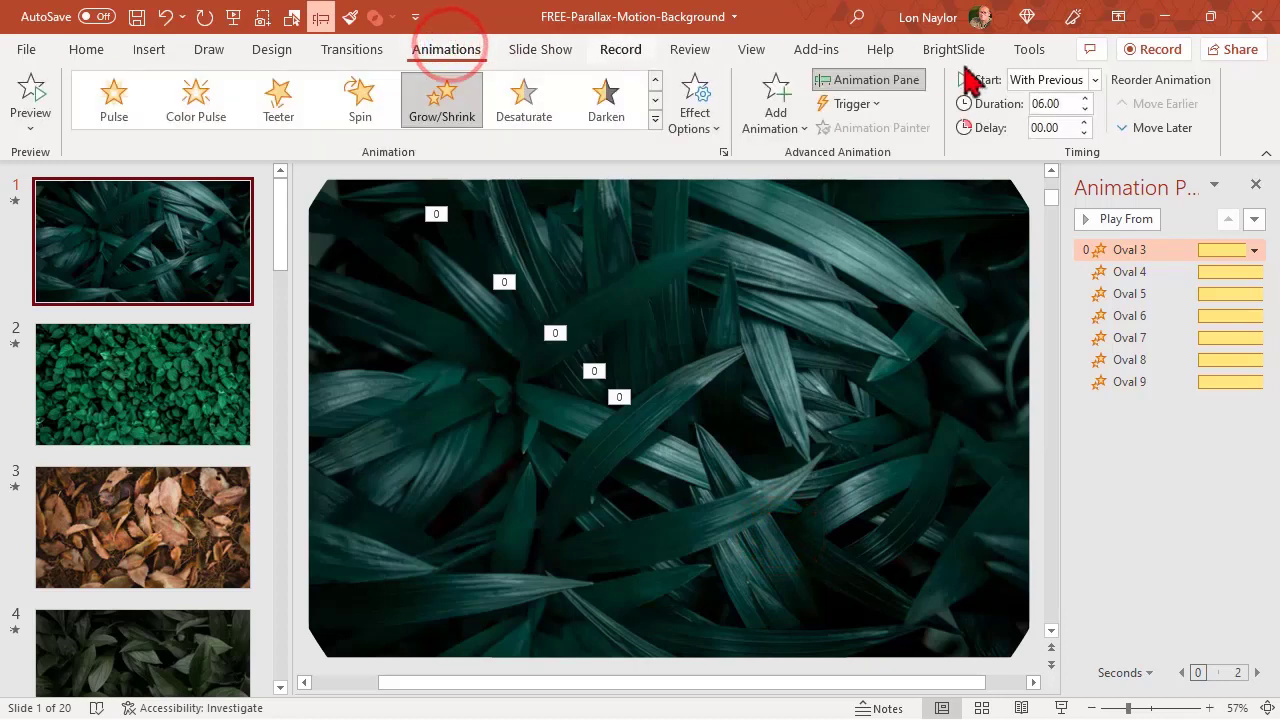
{"action": "left_click", "coordinate": [1064, 103]}
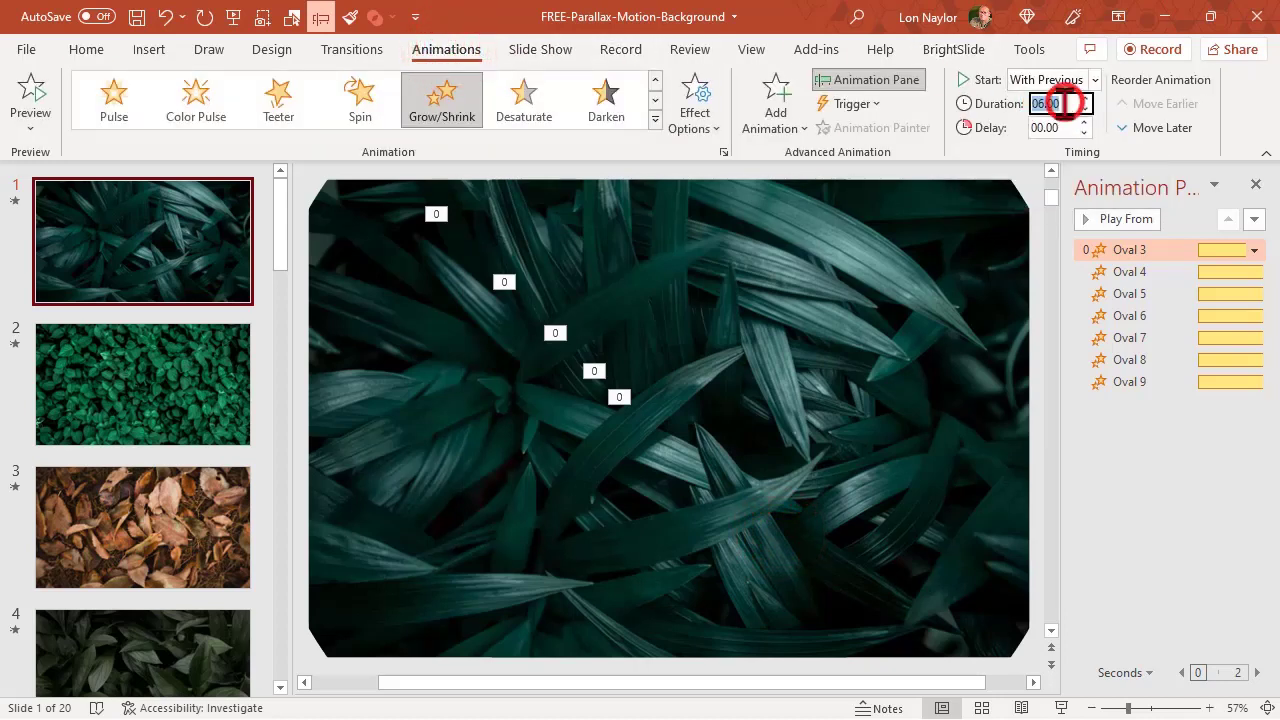
{"action": "left_click", "coordinate": [1172, 520]}
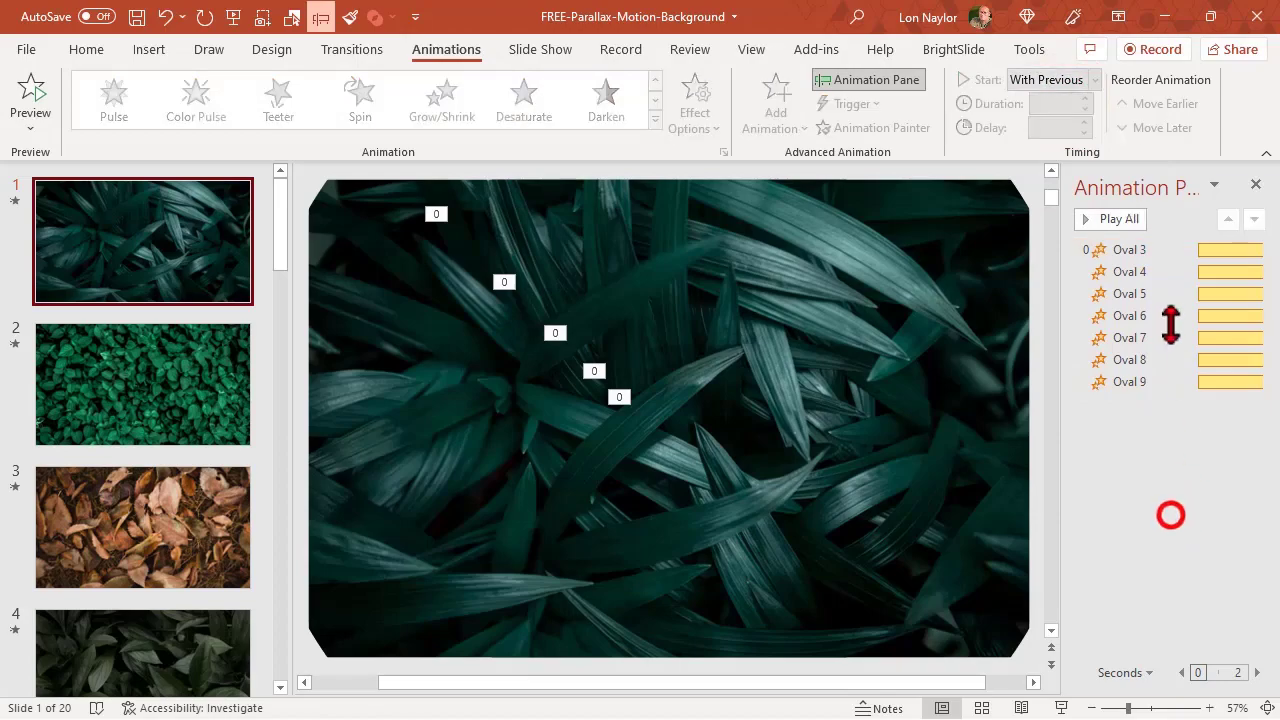
{"action": "left_click", "coordinate": [1163, 16]}
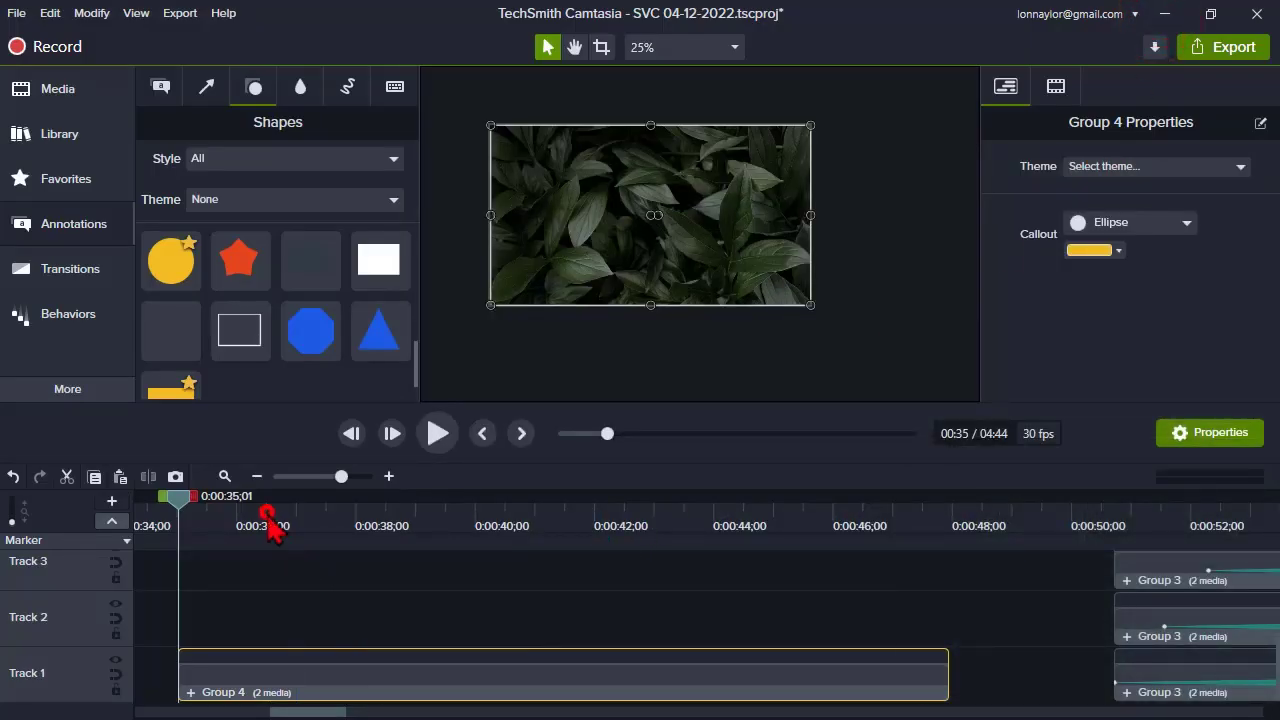
- Animate Group 4 to 130% scale near 0:40;24, stretching the animation back toward the clip start
{"action": "left_click_drag", "start_coordinate": [268, 527], "coordinate": [527, 540]}
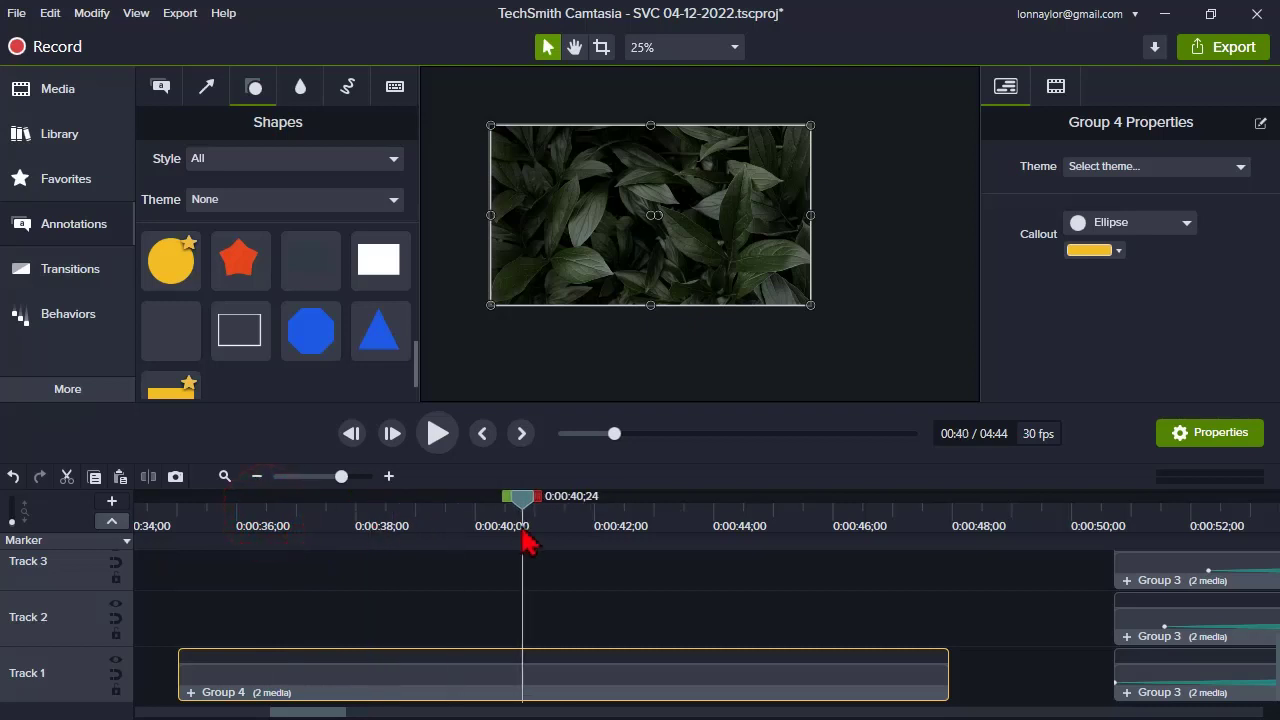
{"action": "left_click", "coordinate": [525, 689]}
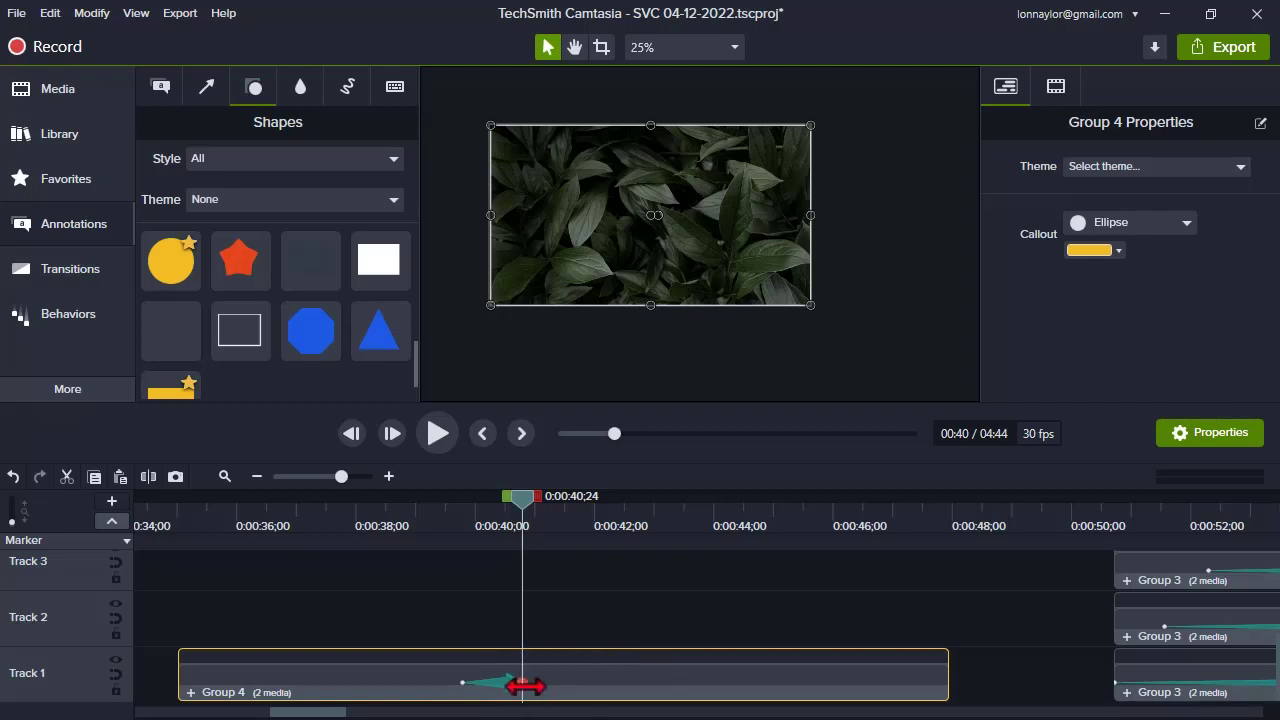
{"action": "left_click", "coordinate": [523, 685]}
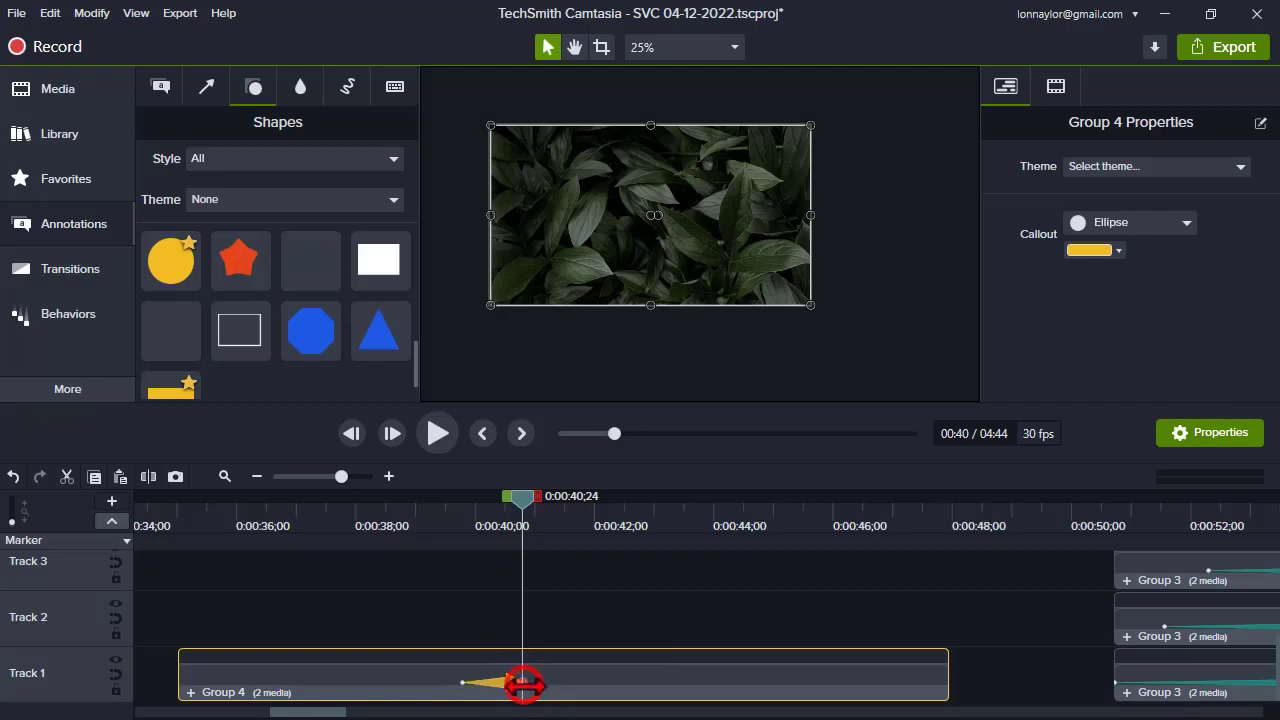
{"action": "left_click", "coordinate": [1057, 87]}
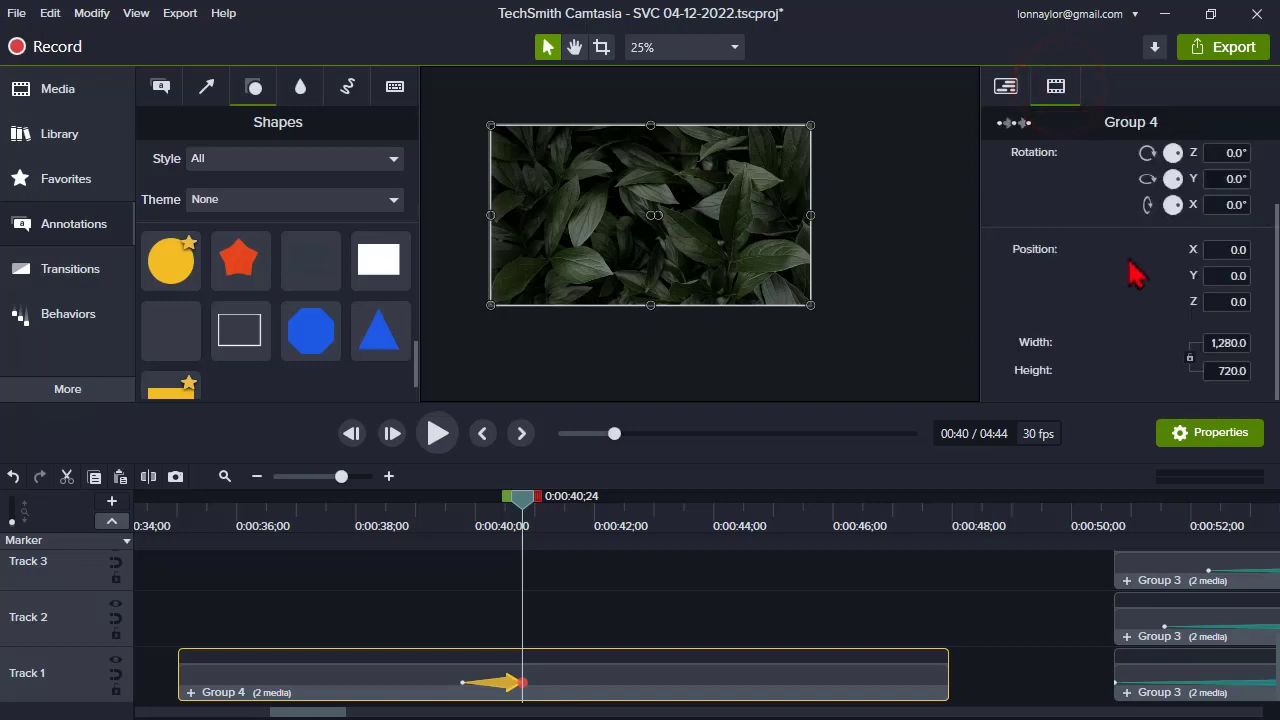
{"action": "scroll", "coordinate": [1140, 272], "scroll_direction": "up", "scroll_amount": 2}
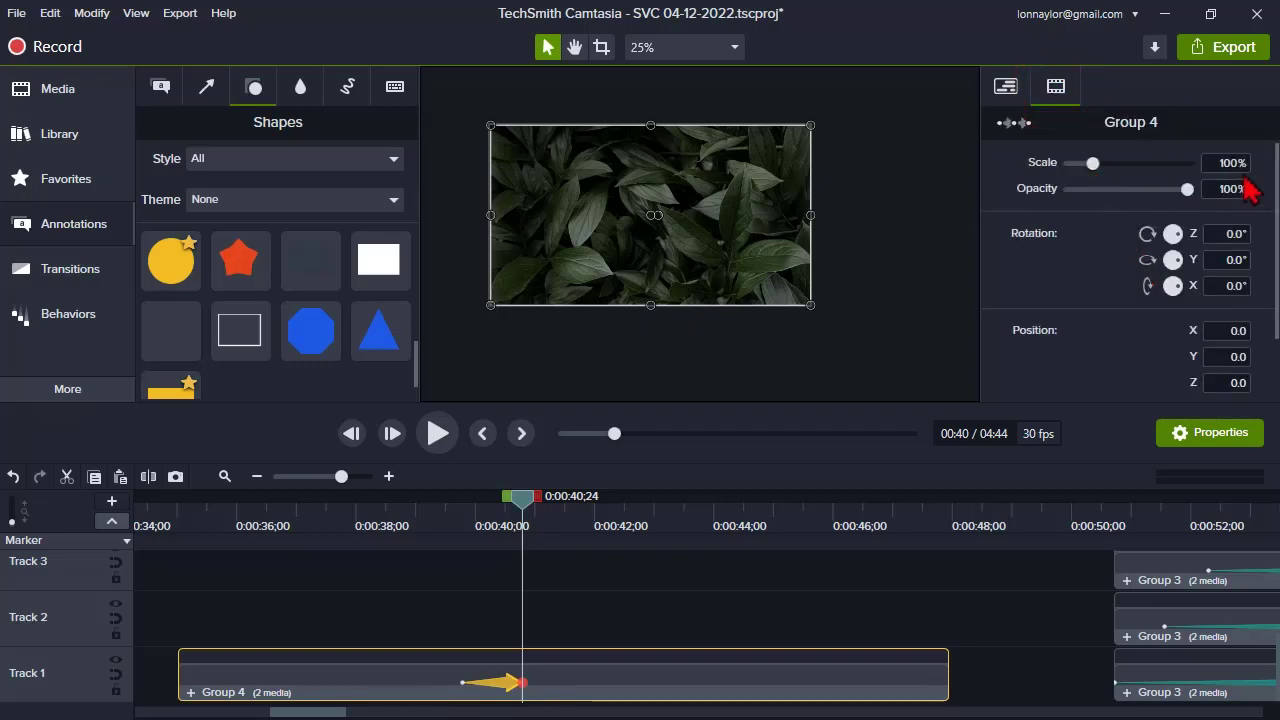
{"action": "left_click", "coordinate": [1216, 165]}
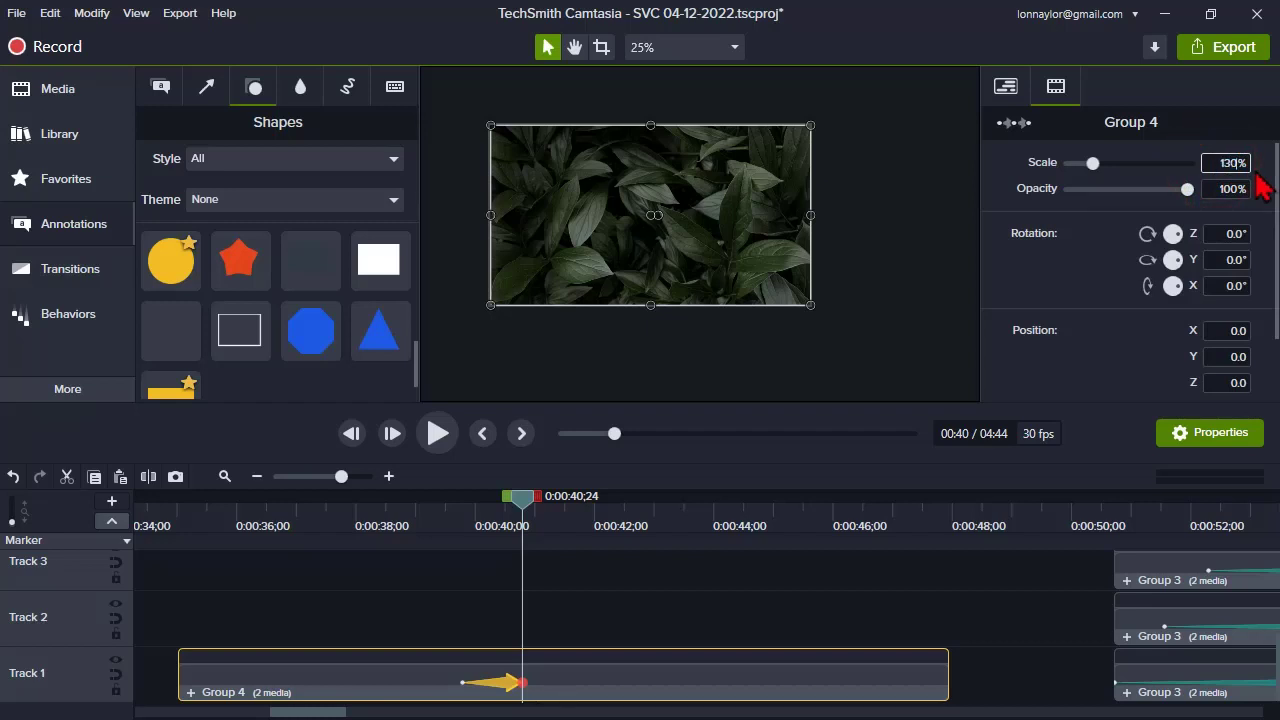
{"action": "key", "text": "Return"}
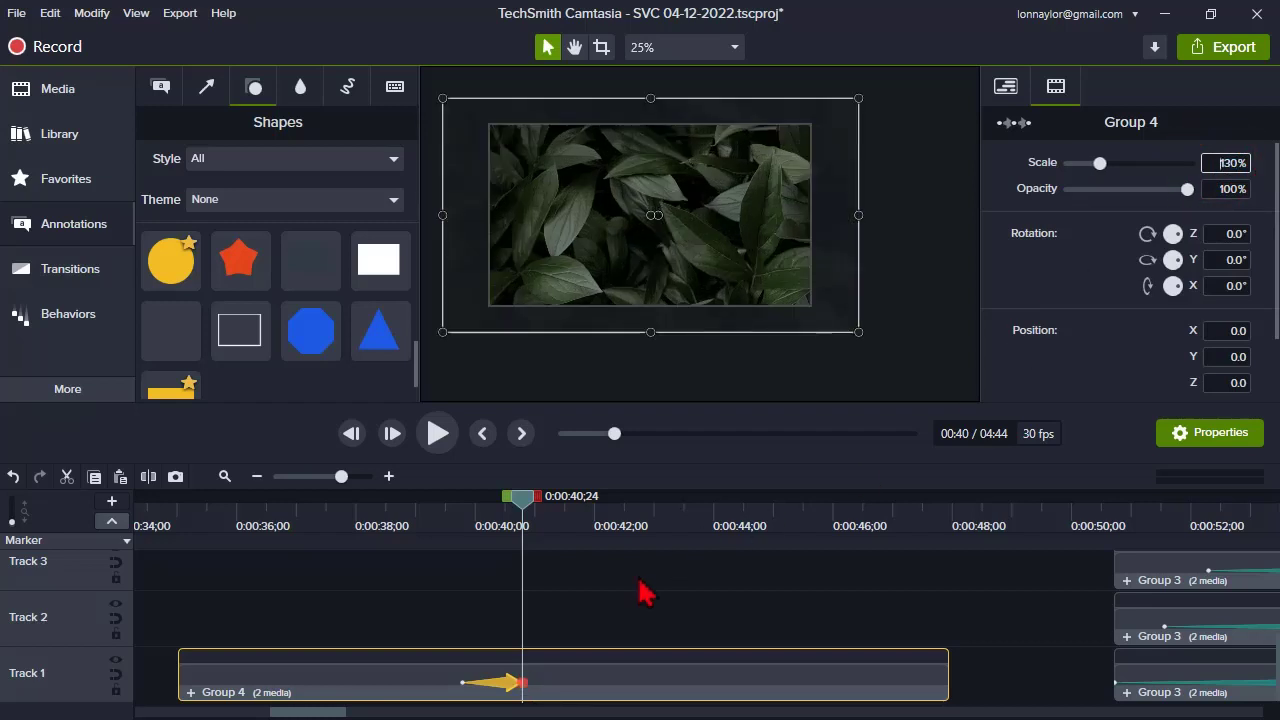
{"action": "left_click_drag", "start_coordinate": [512, 693], "coordinate": [549, 686]}
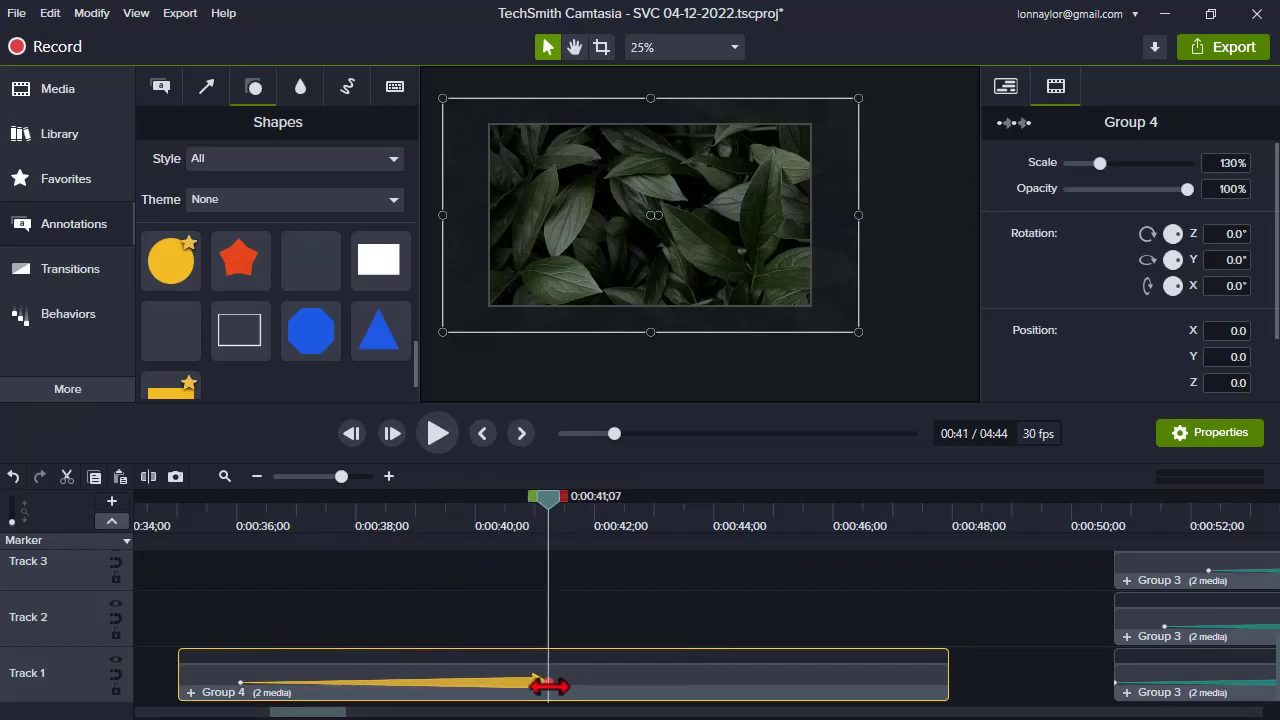
{"action": "left_click", "coordinate": [220, 520]}
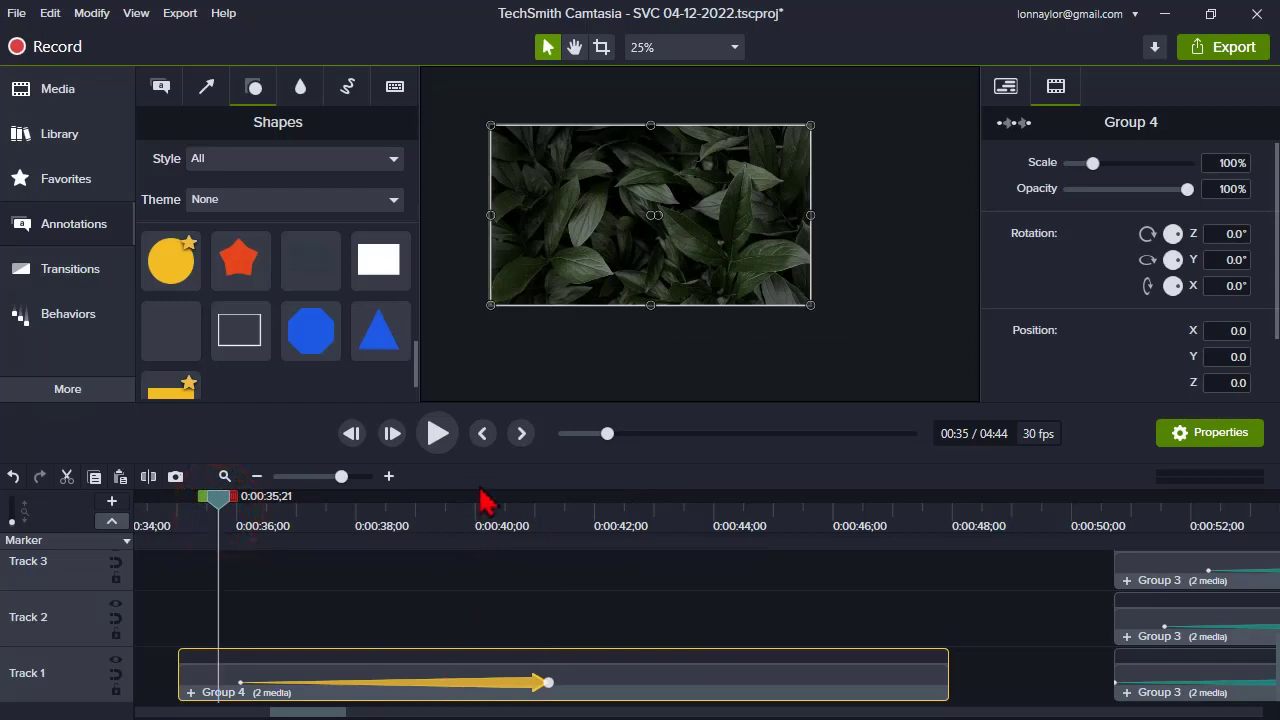
{"action": "left_click", "coordinate": [437, 433]}
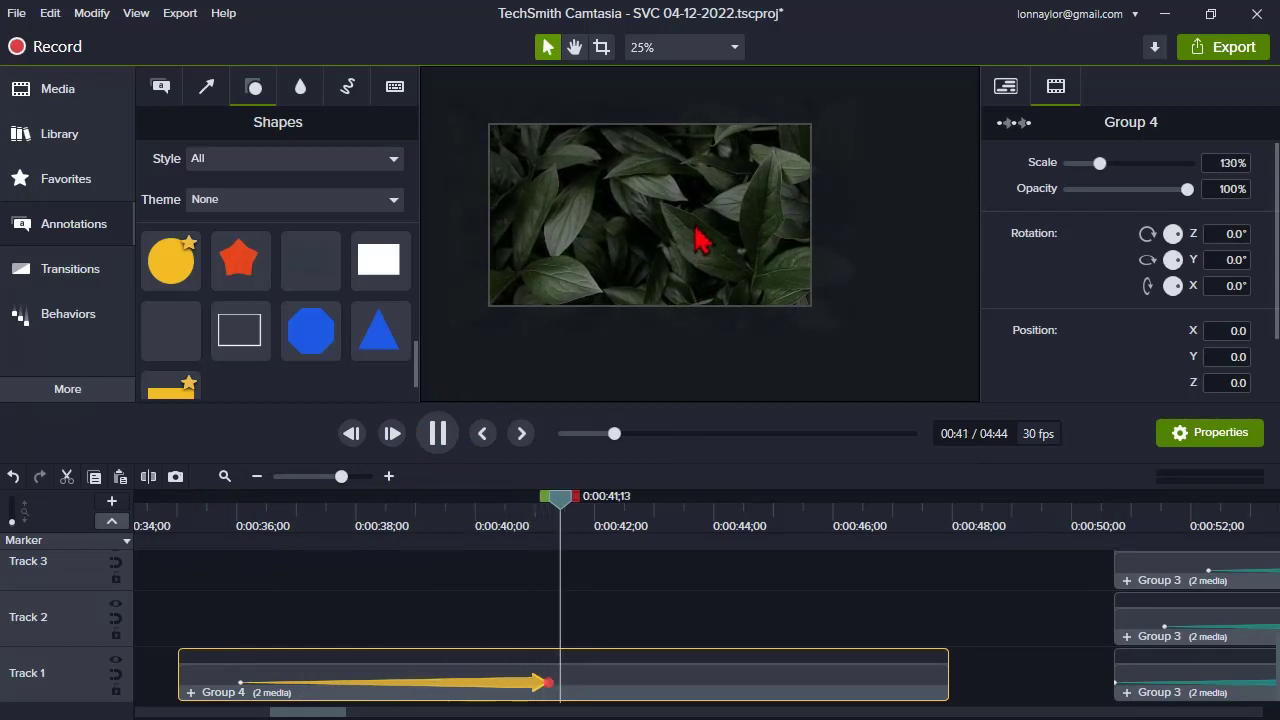
{"action": "left_click", "coordinate": [455, 436]}
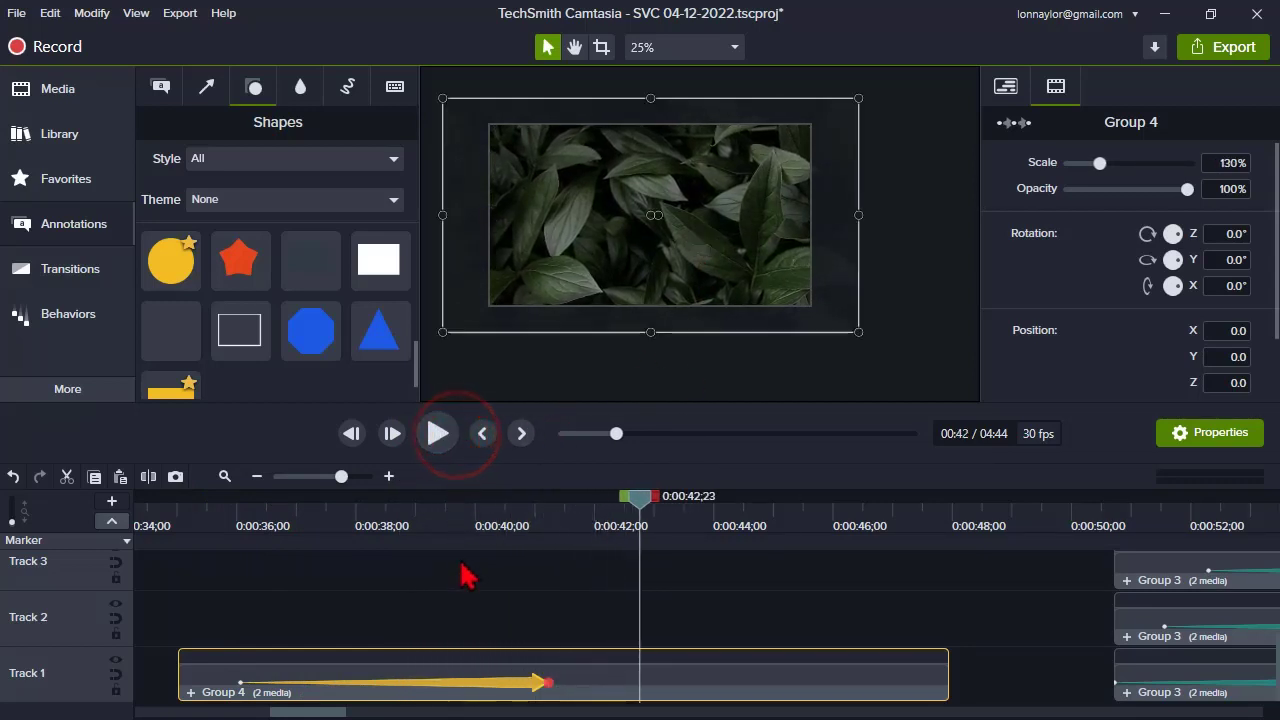
{"action": "left_click", "coordinate": [598, 700]}
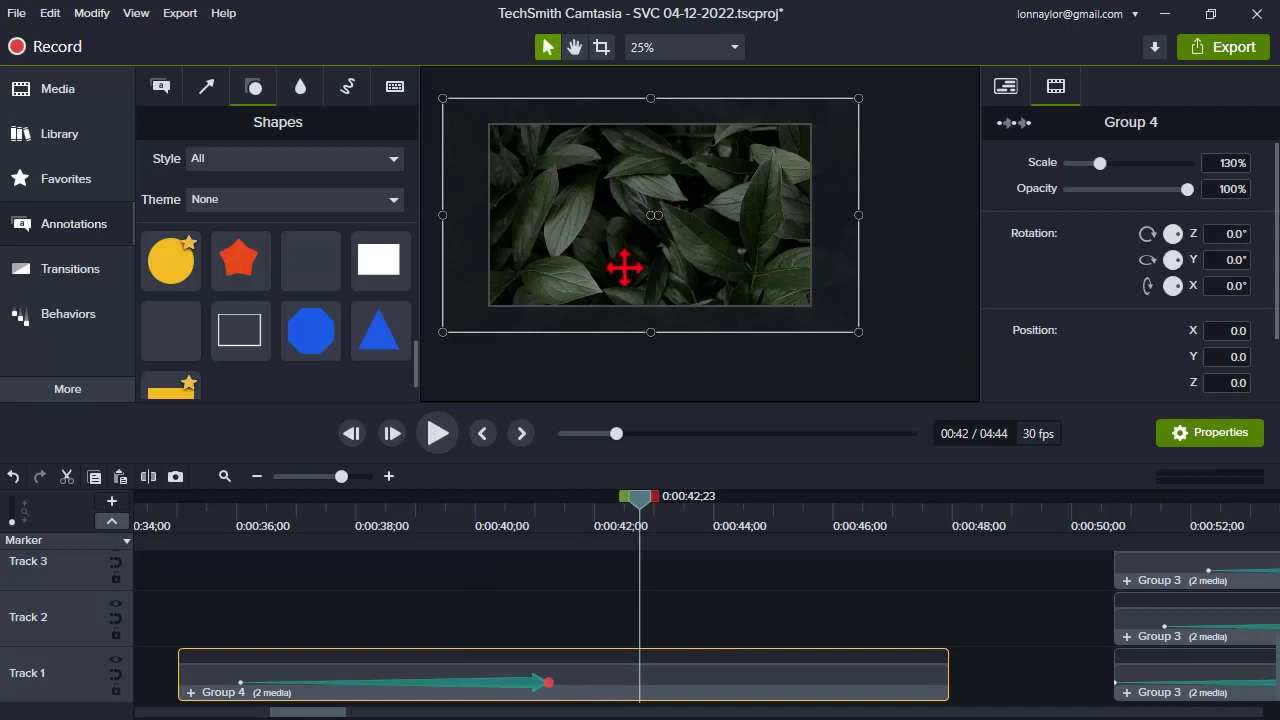
- Copy Group 4 and paste a duplicate onto Track 2 at 0:35;01
{"action": "left_click", "coordinate": [606, 688]}
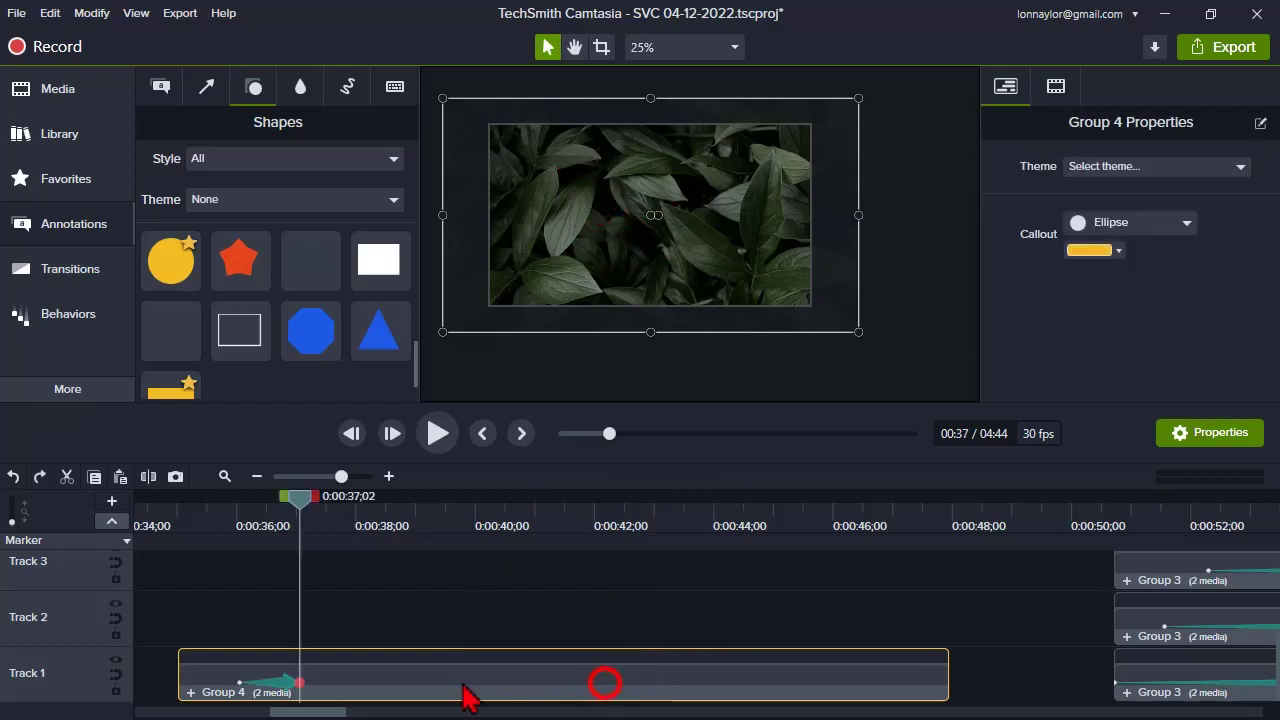
{"action": "left_click", "coordinate": [463, 691]}
{"action": "key", "text": "ctrl+c"}
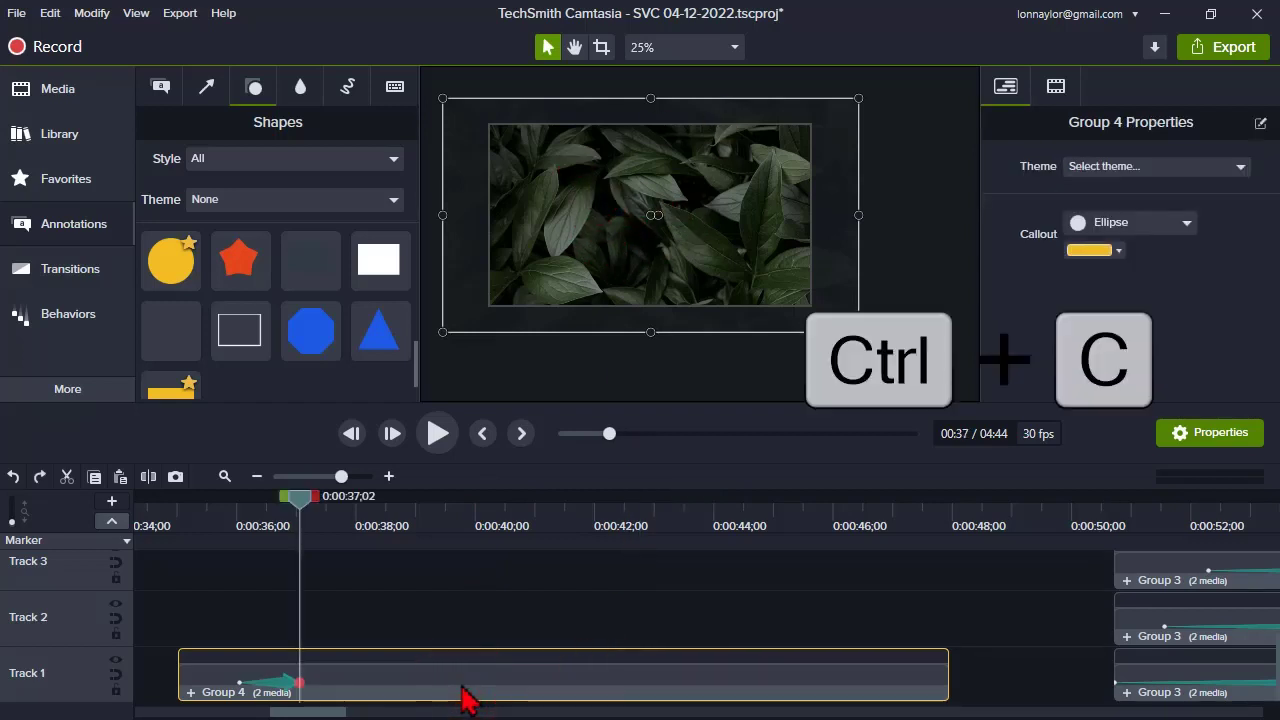
{"action": "left_click_drag", "start_coordinate": [223, 519], "coordinate": [183, 520]}
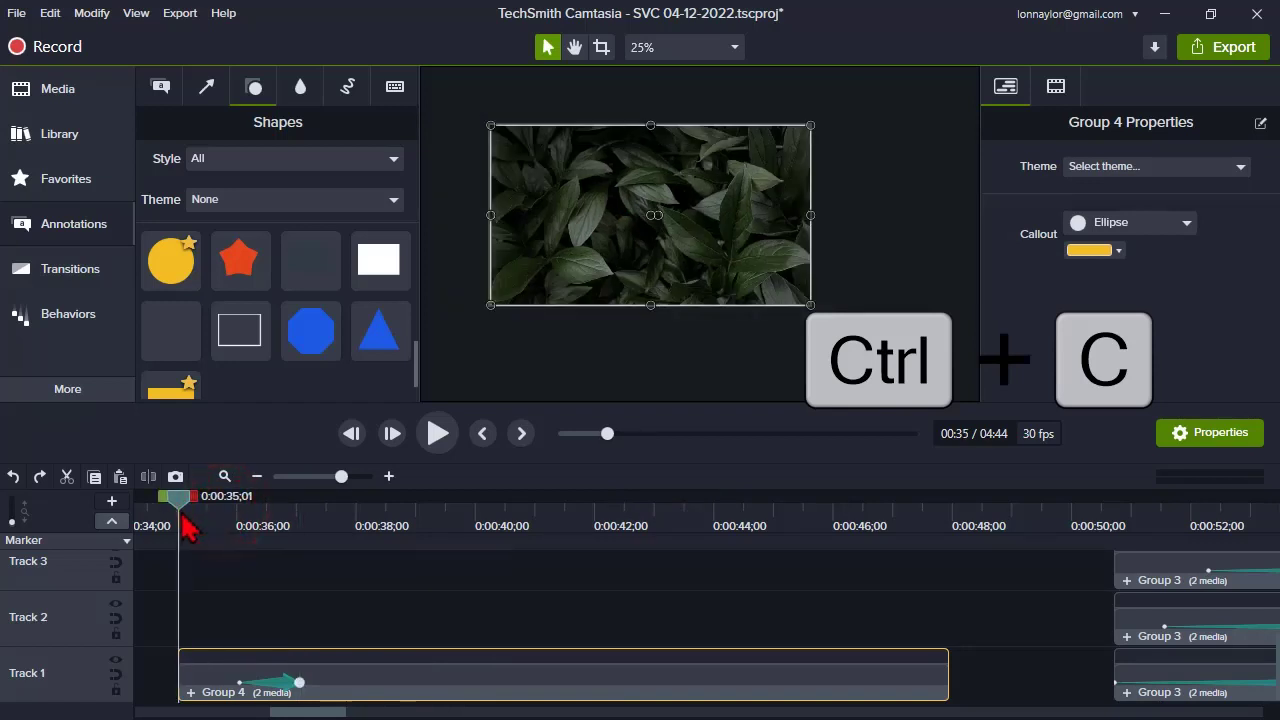
{"action": "key", "text": "ctrl+v"}
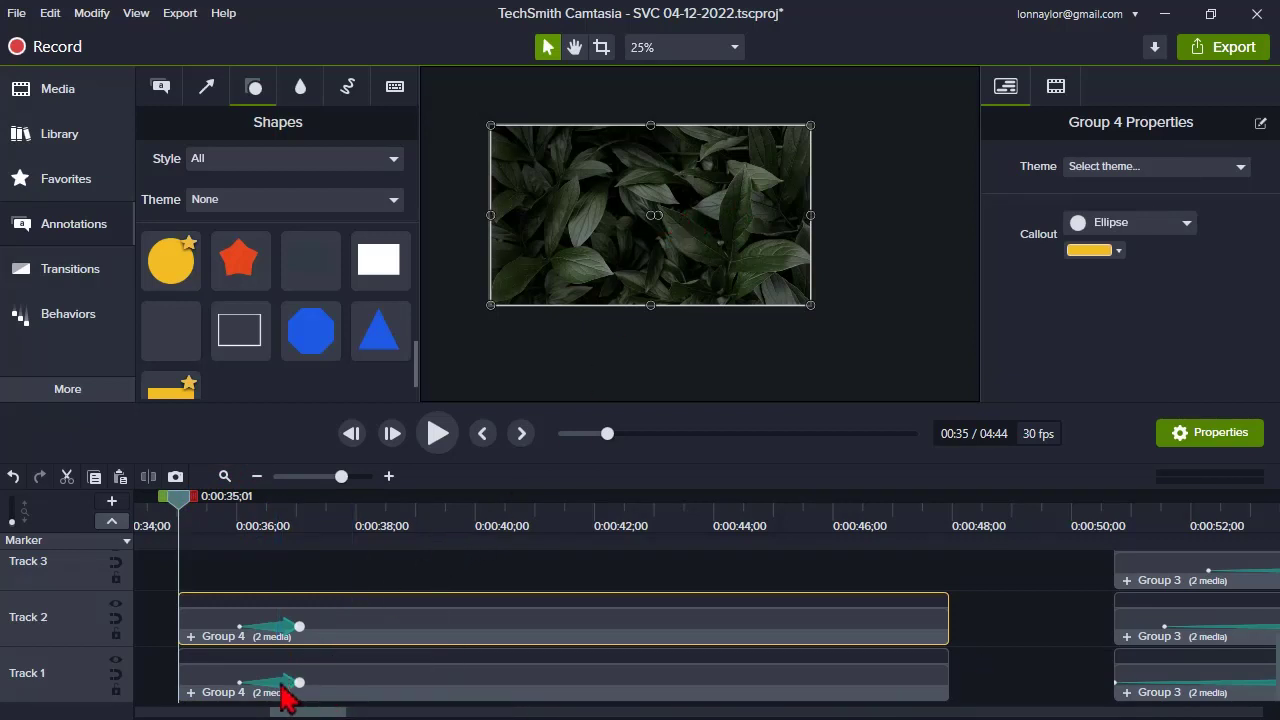
- Stretch both Group 4 zoom animations so they end together near 0:41;03
{"action": "left_click_drag", "start_coordinate": [285, 684], "coordinate": [566, 682]}
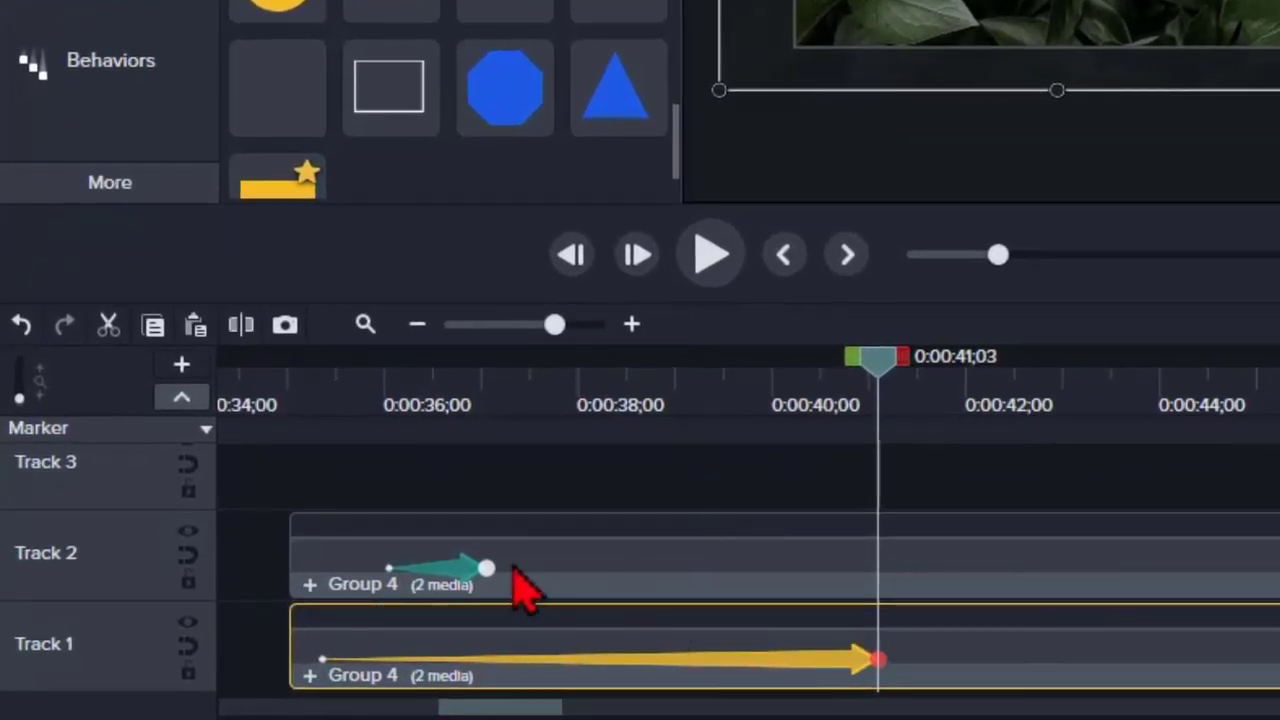
{"action": "left_click", "coordinate": [580, 563]}
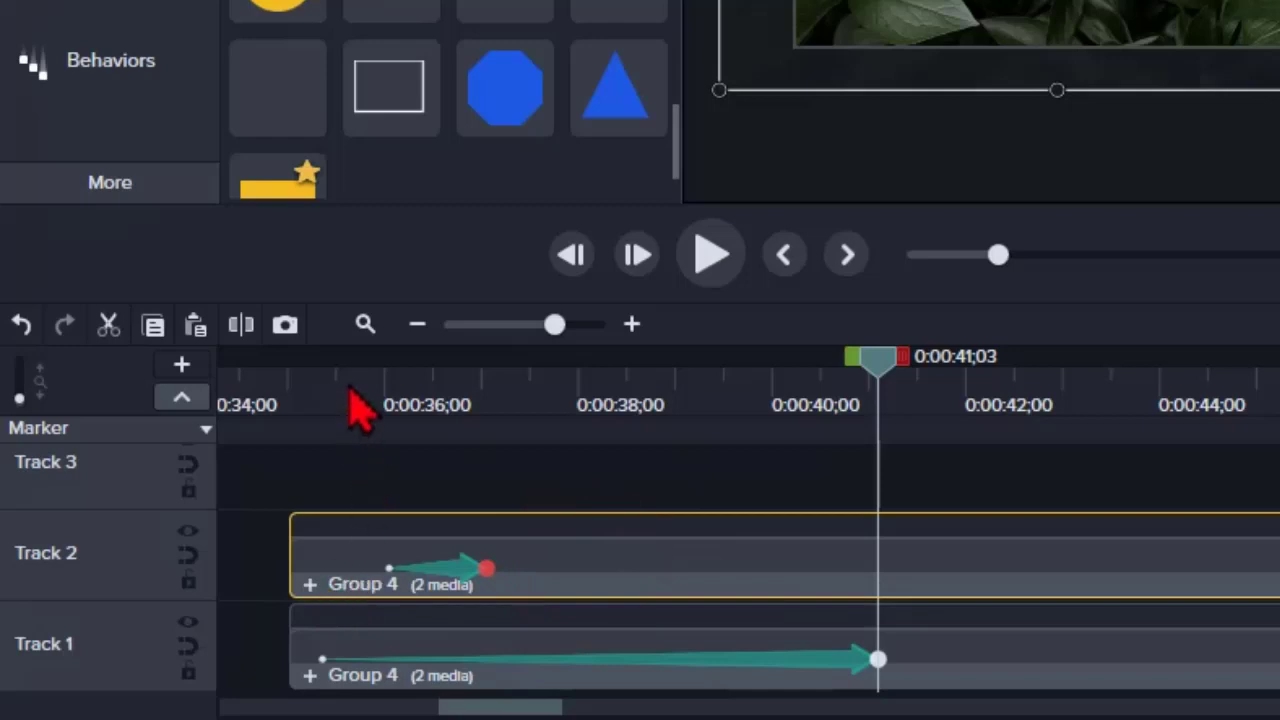
{"action": "left_click_drag", "start_coordinate": [443, 566], "coordinate": [880, 578]}
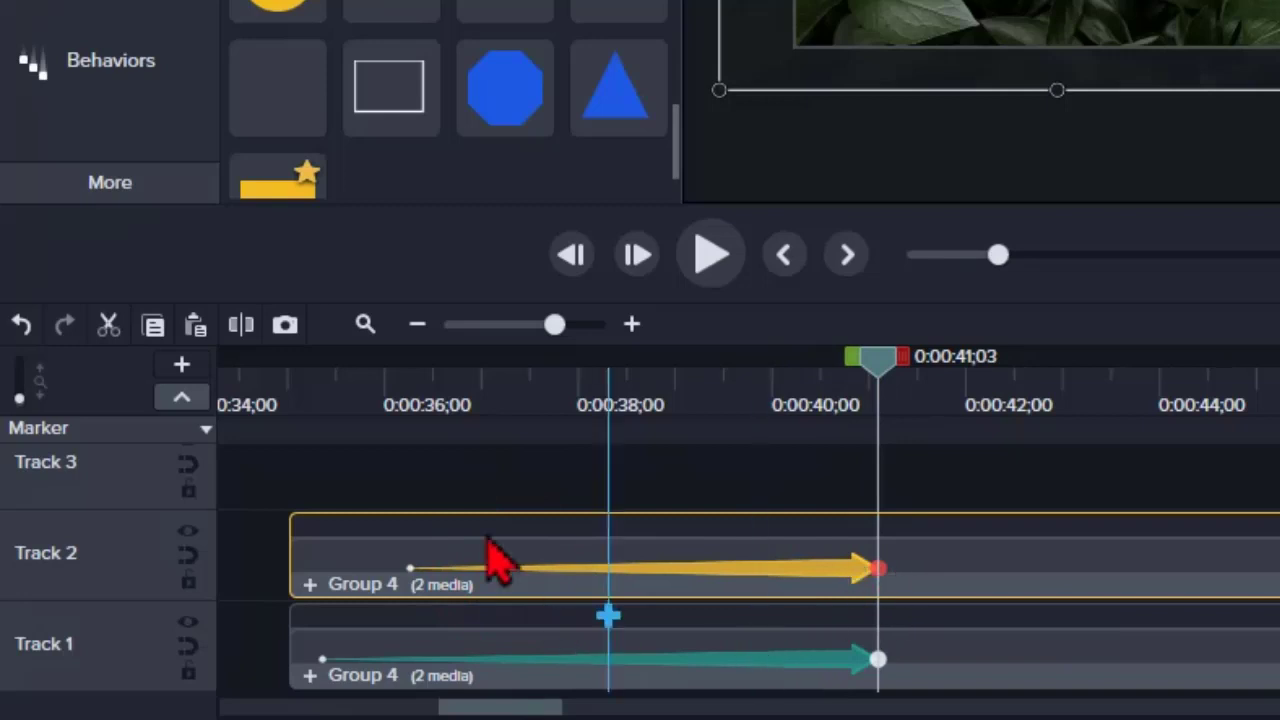
{"action": "left_click", "coordinate": [345, 376]}
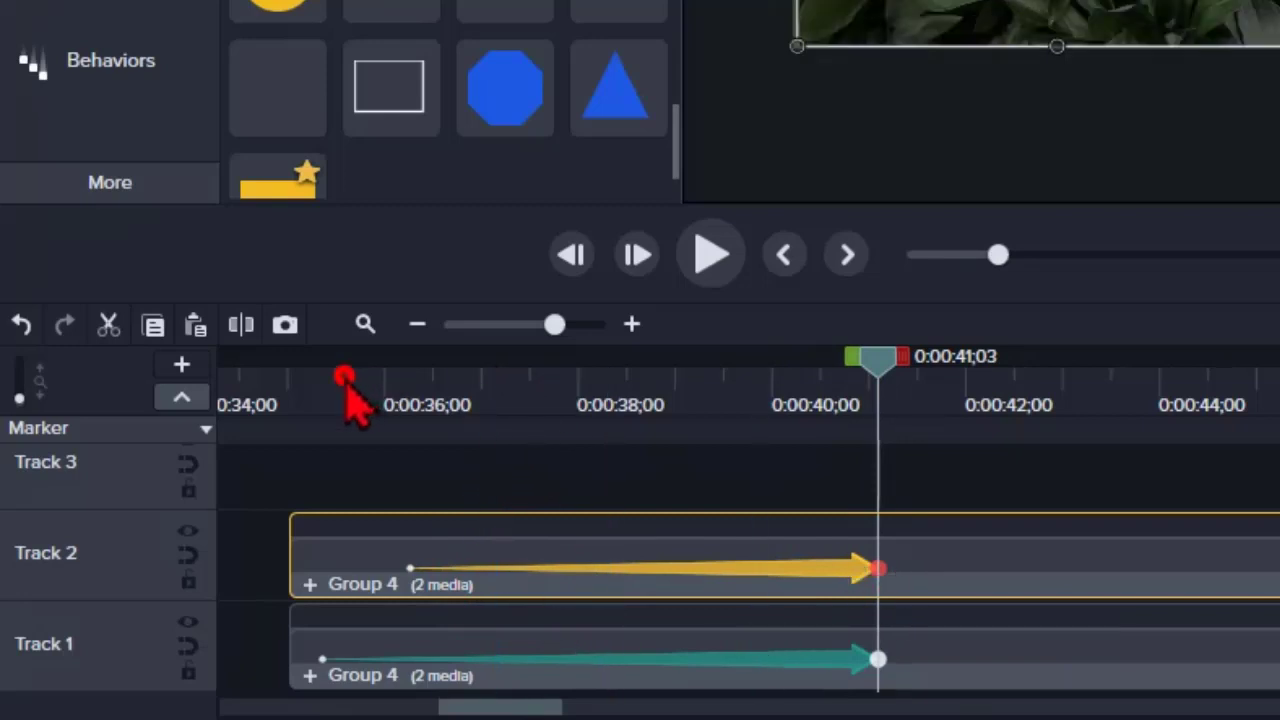
{"action": "left_click", "coordinate": [410, 569]}
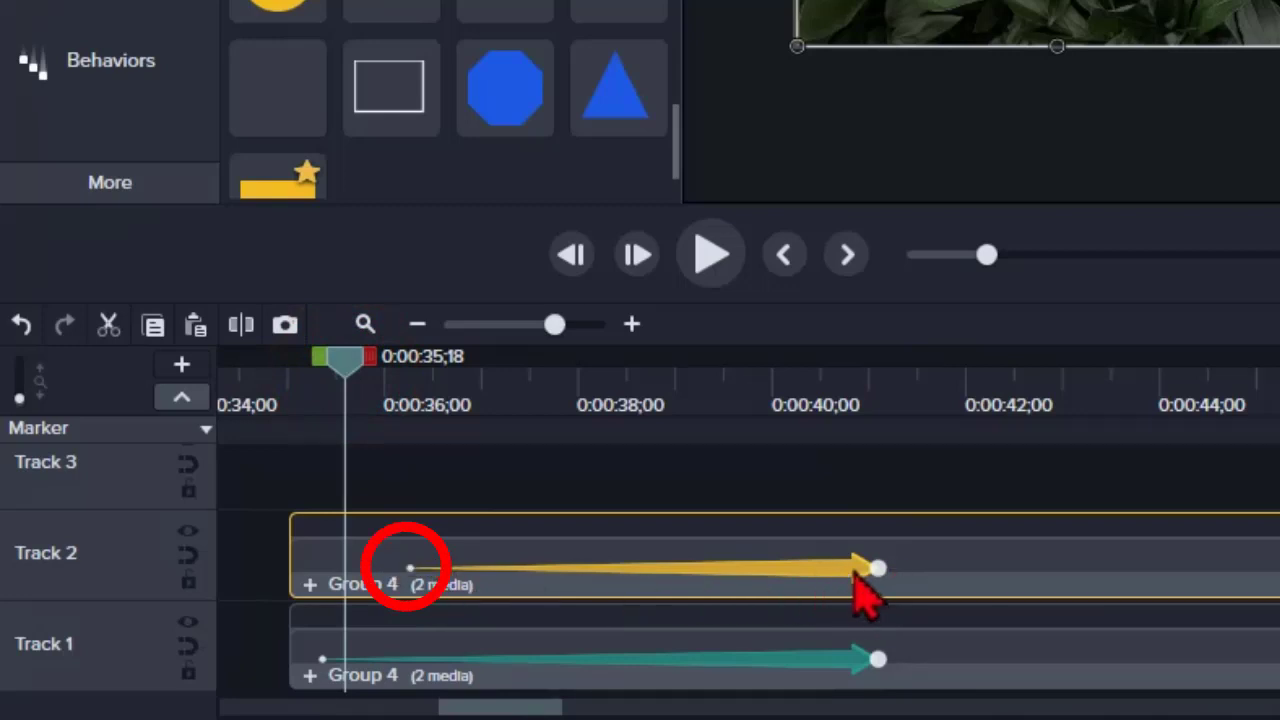
- Shrink the matte ellipse inside Track 2's Group 4 evenly around its centre to roughly leaf-image size
{"action": "left_click", "coordinate": [313, 584]}
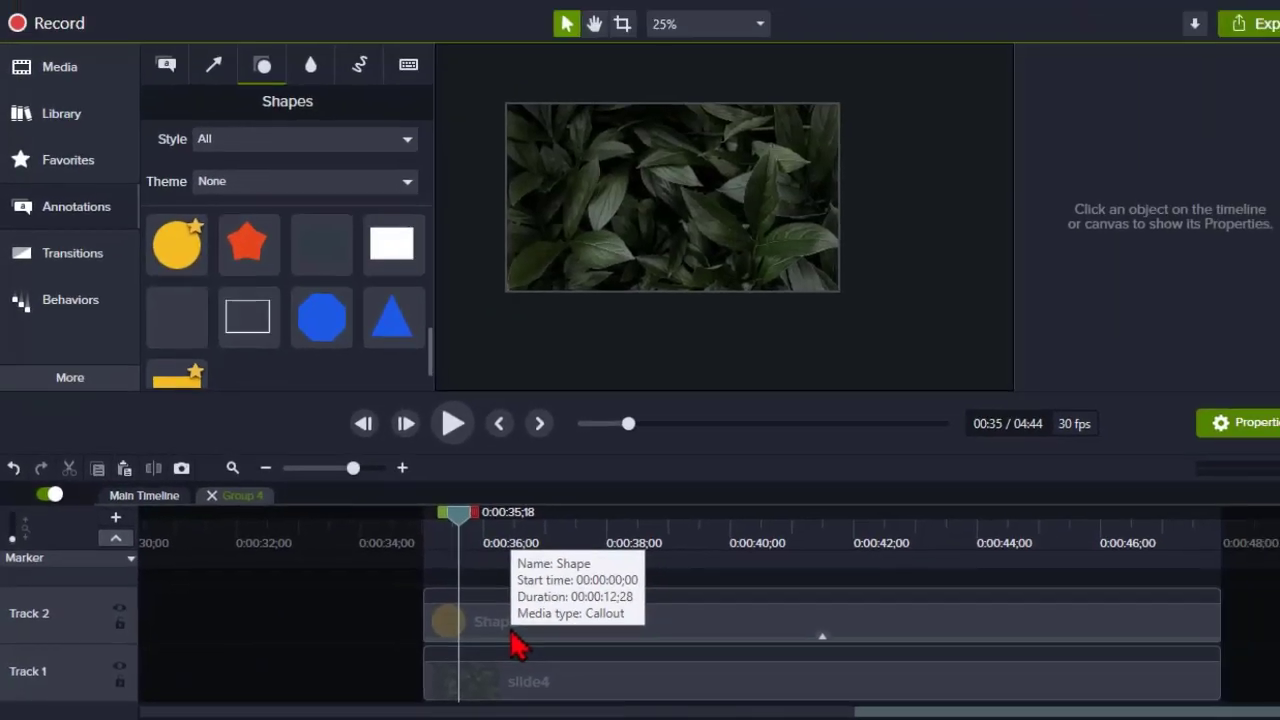
{"action": "left_click", "coordinate": [740, 598]}
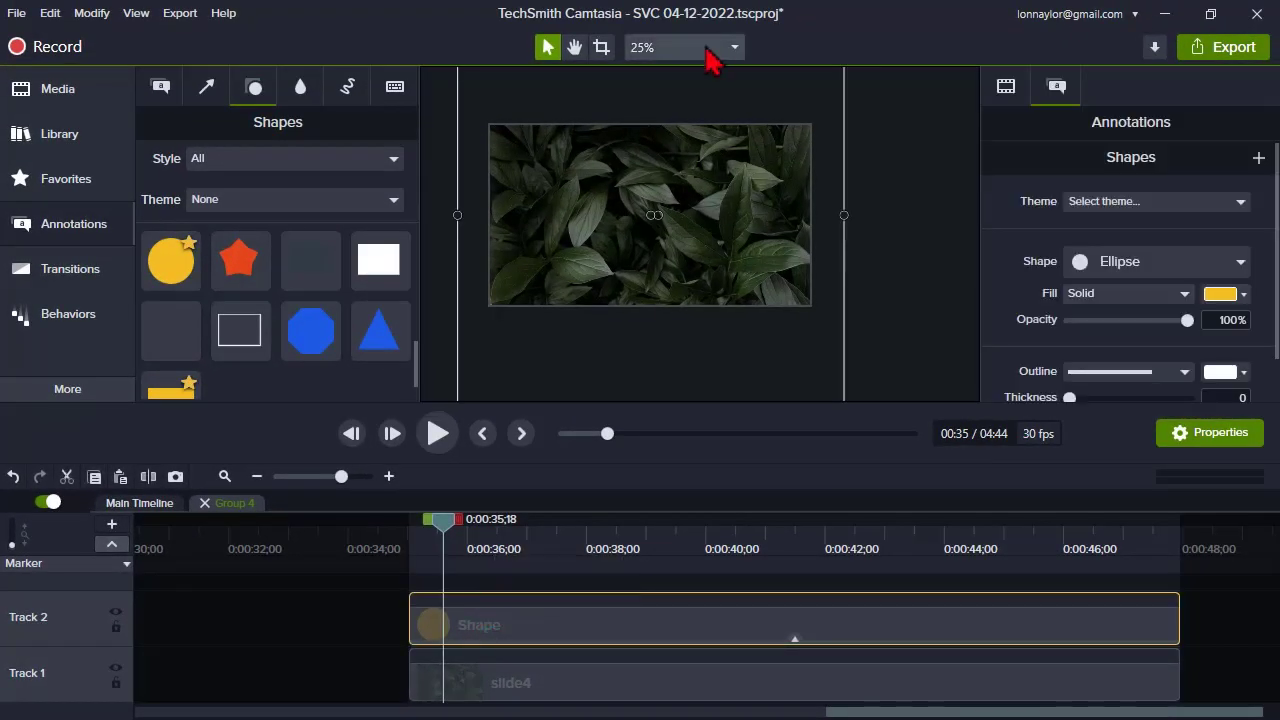
{"action": "scroll", "coordinate": [686, 137], "scroll_direction": "down", "scroll_amount": 3}
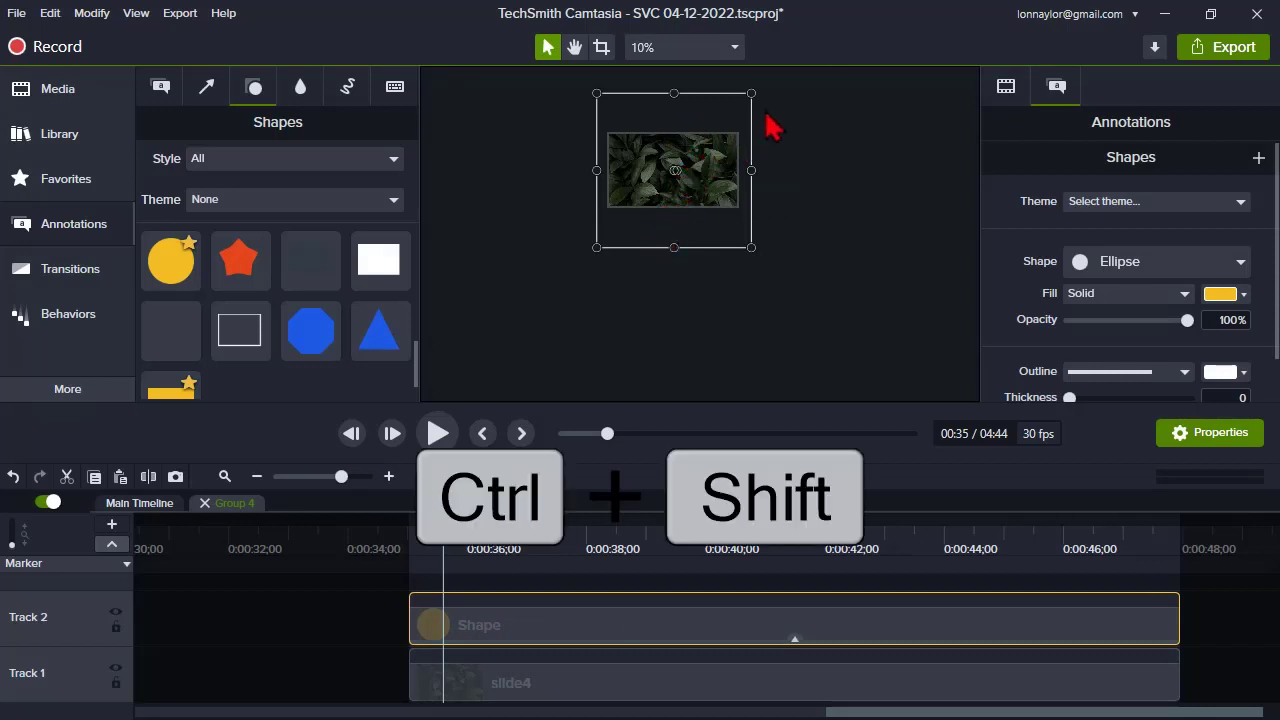
{"action": "left_click_drag", "start_coordinate": [753, 91], "coordinate": [735, 116]}
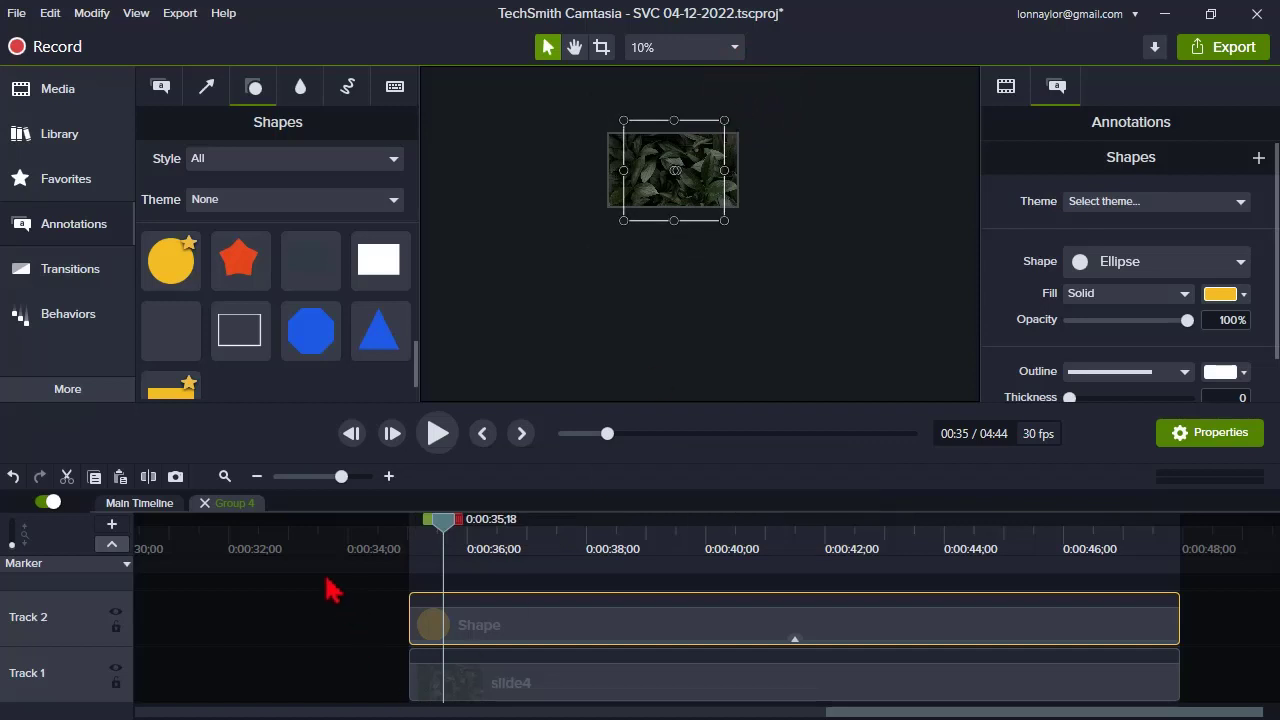
{"action": "left_click", "coordinate": [205, 503]}
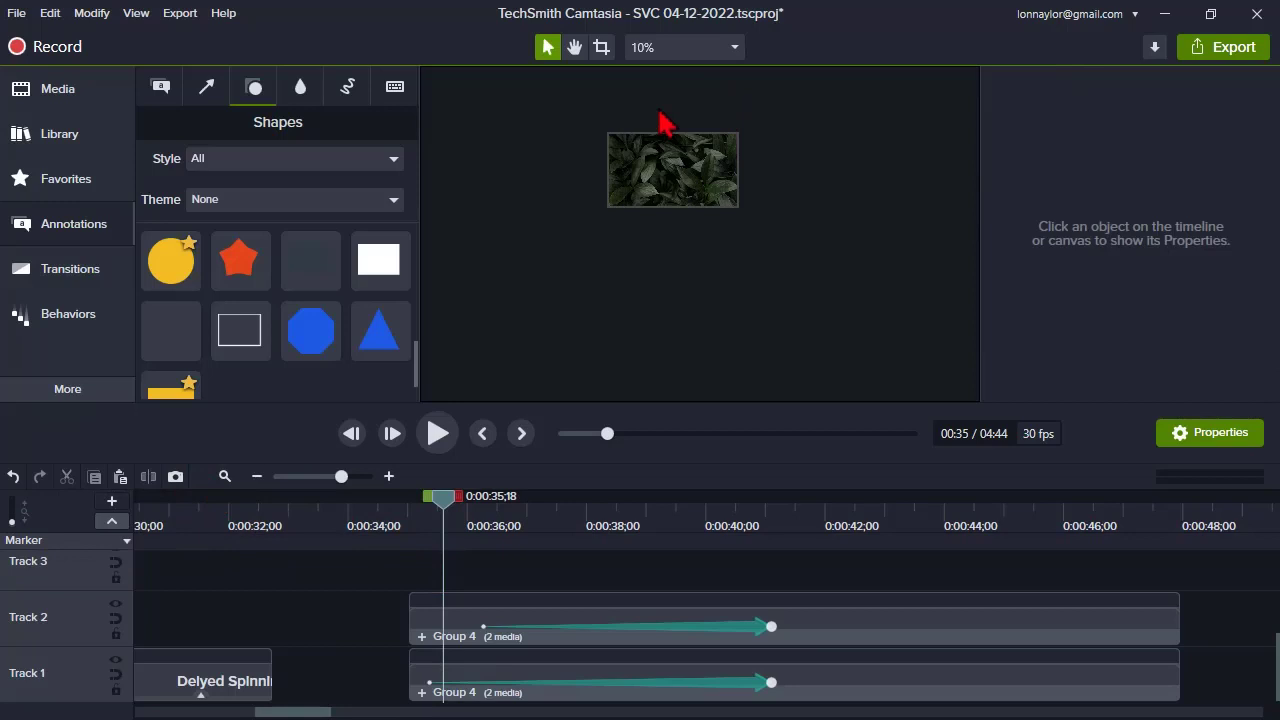
{"action": "left_click", "coordinate": [680, 48]}
{"action": "left_click", "coordinate": [670, 74]}
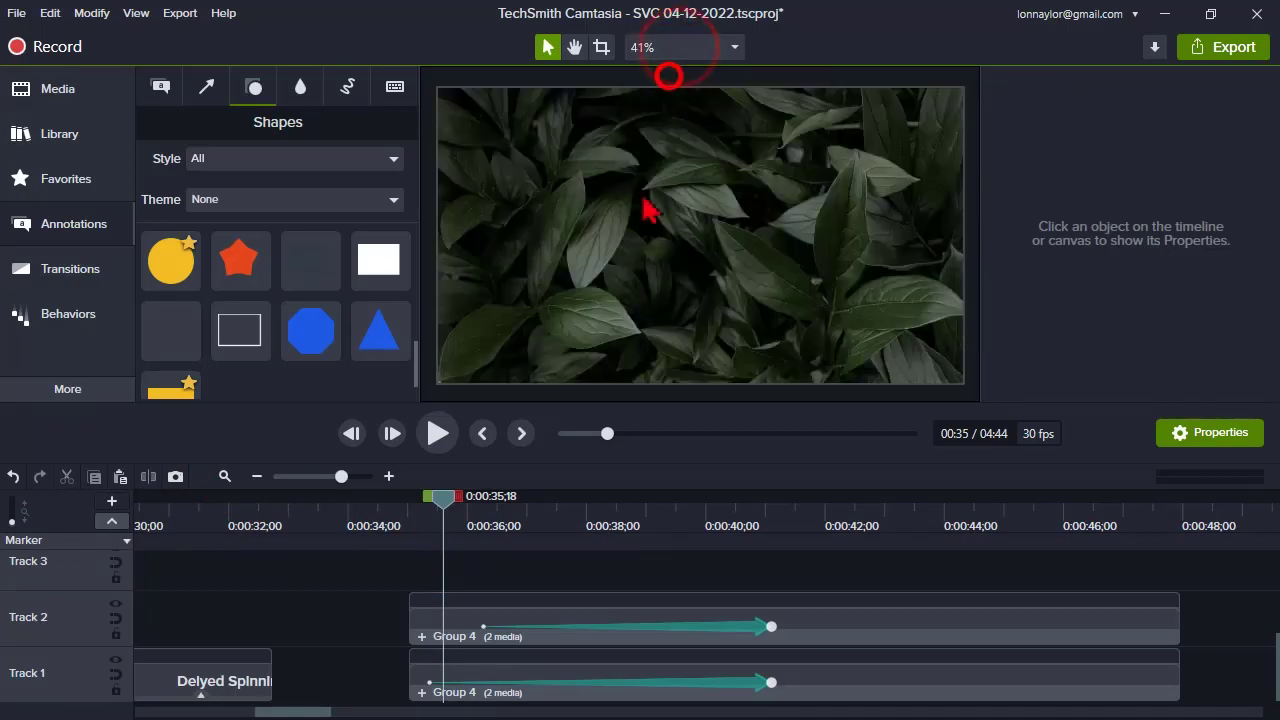
{"action": "left_click", "coordinate": [390, 508]}
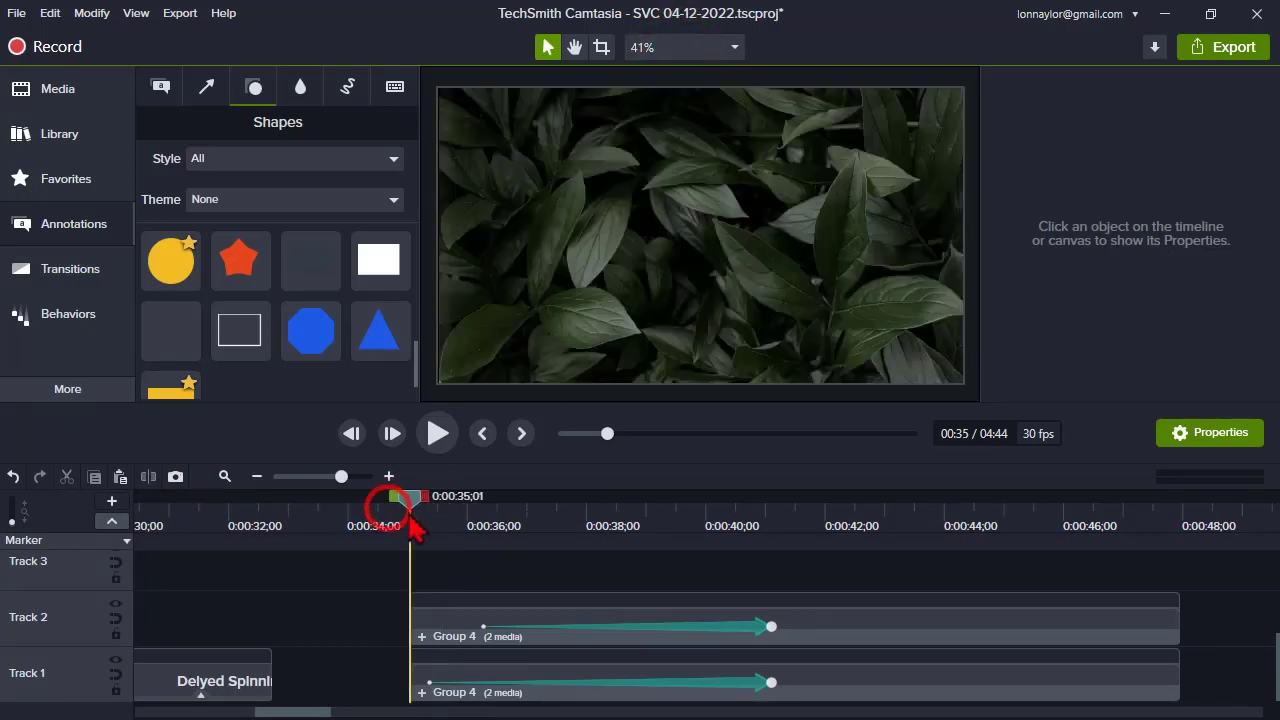
{"action": "left_click", "coordinate": [437, 437]}
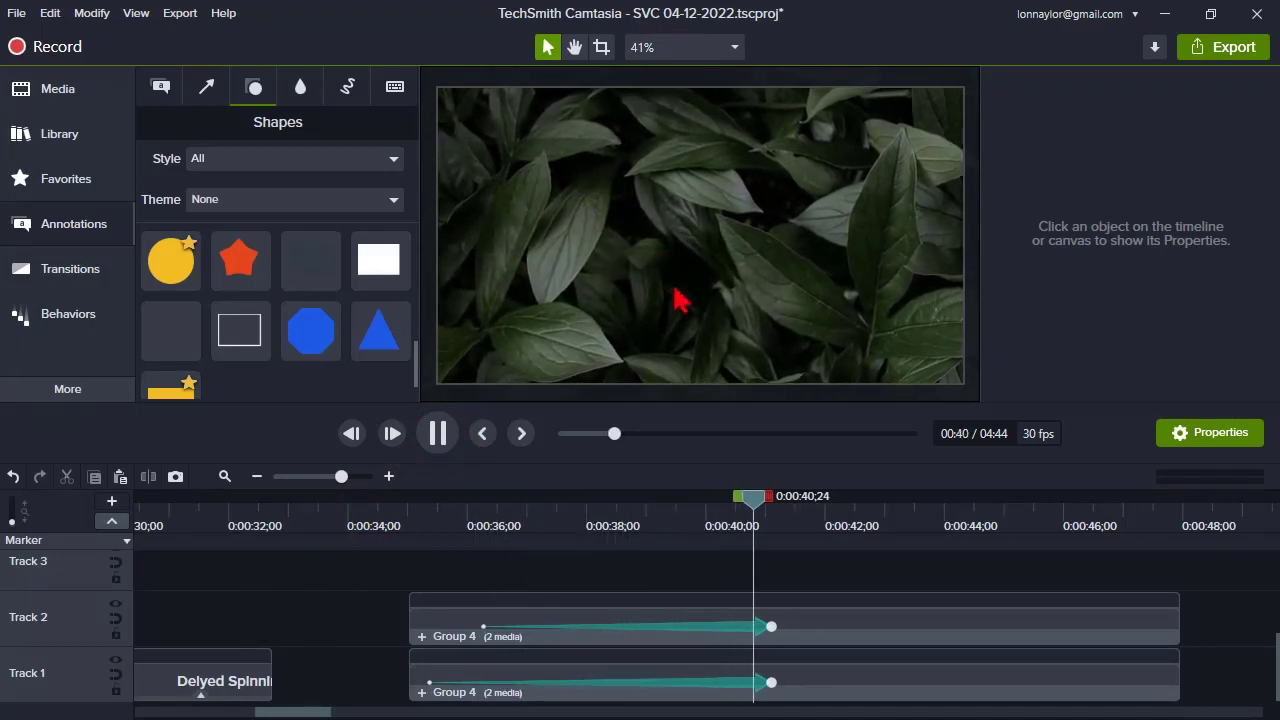
{"action": "left_click", "coordinate": [567, 510]}
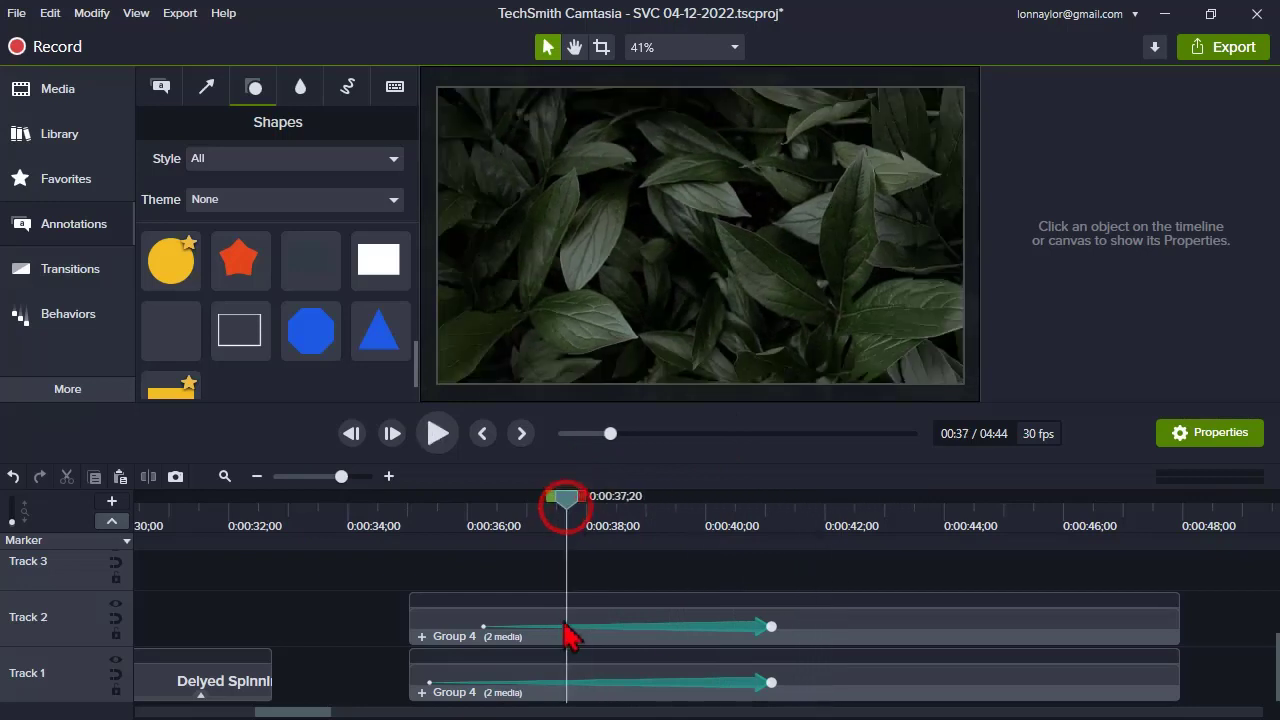
{"action": "left_click", "coordinate": [834, 634]}
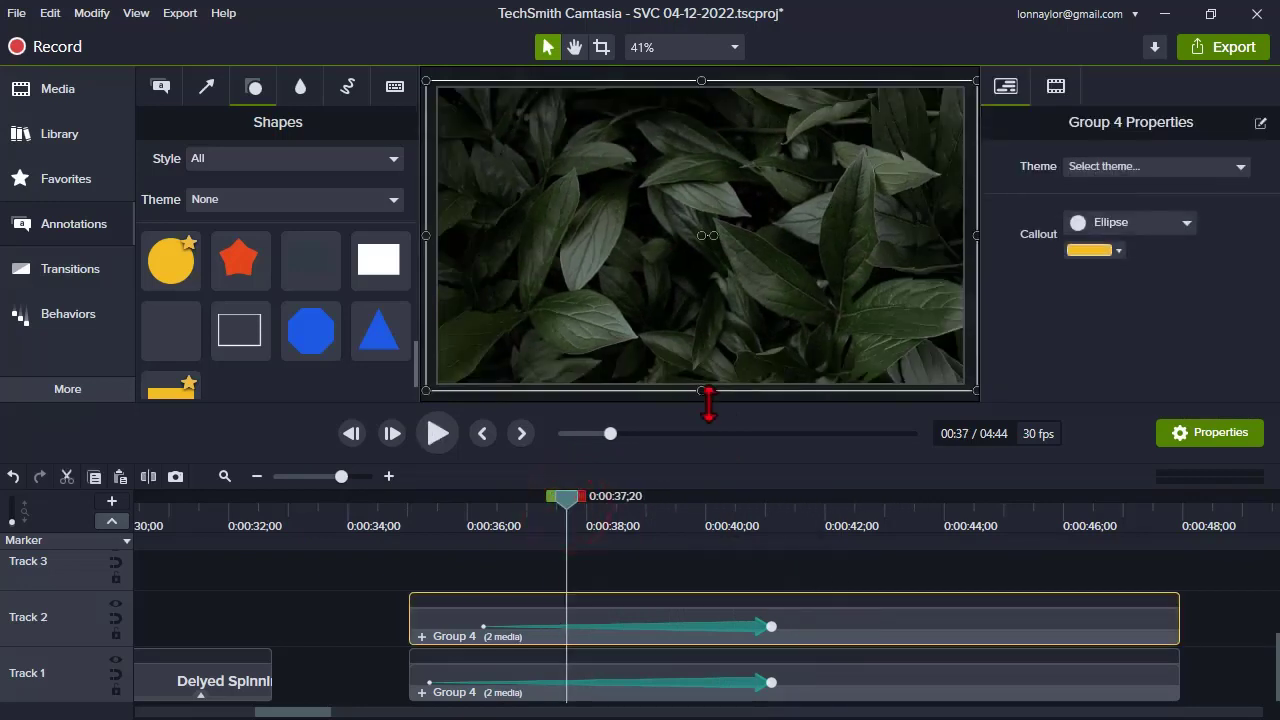
- Copy the Track 2 Group 4 clip and paste a copy onto Track 3 at the group's start
{"action": "left_click_drag", "start_coordinate": [708, 404], "coordinate": [709, 318]}
{"action": "left_click", "coordinate": [438, 613]}
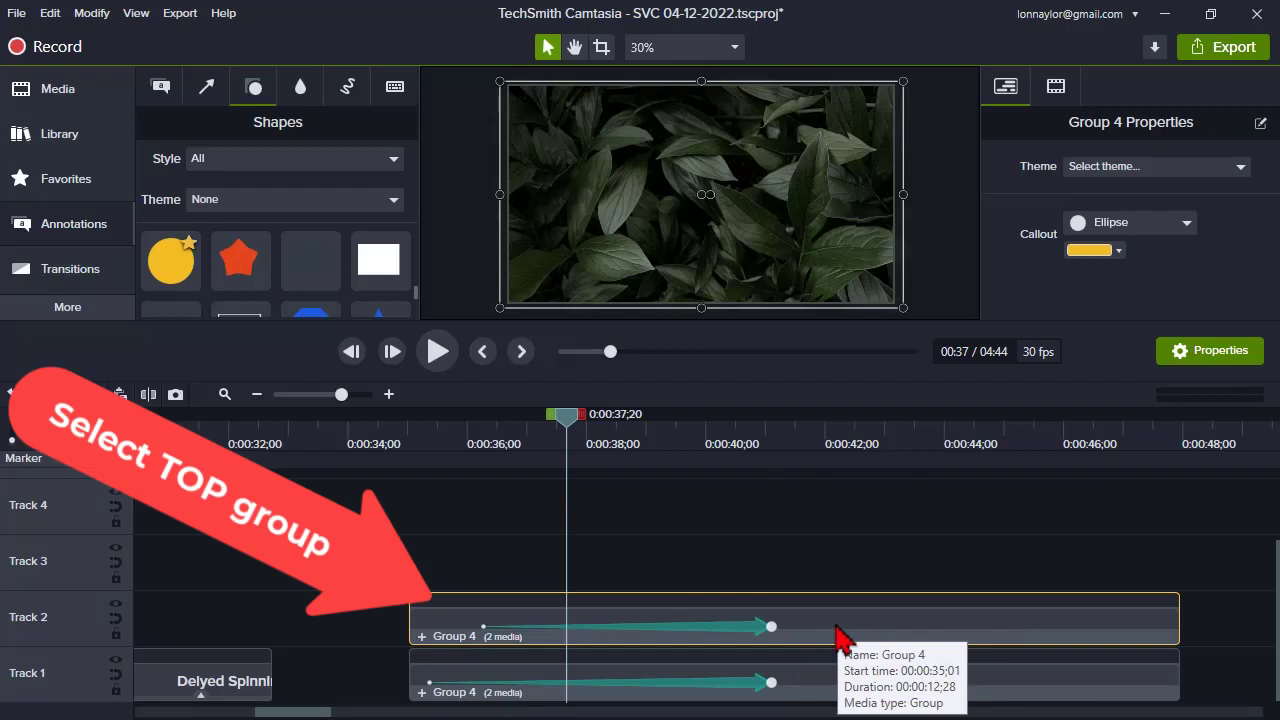
{"action": "key", "text": "ctrl+c"}
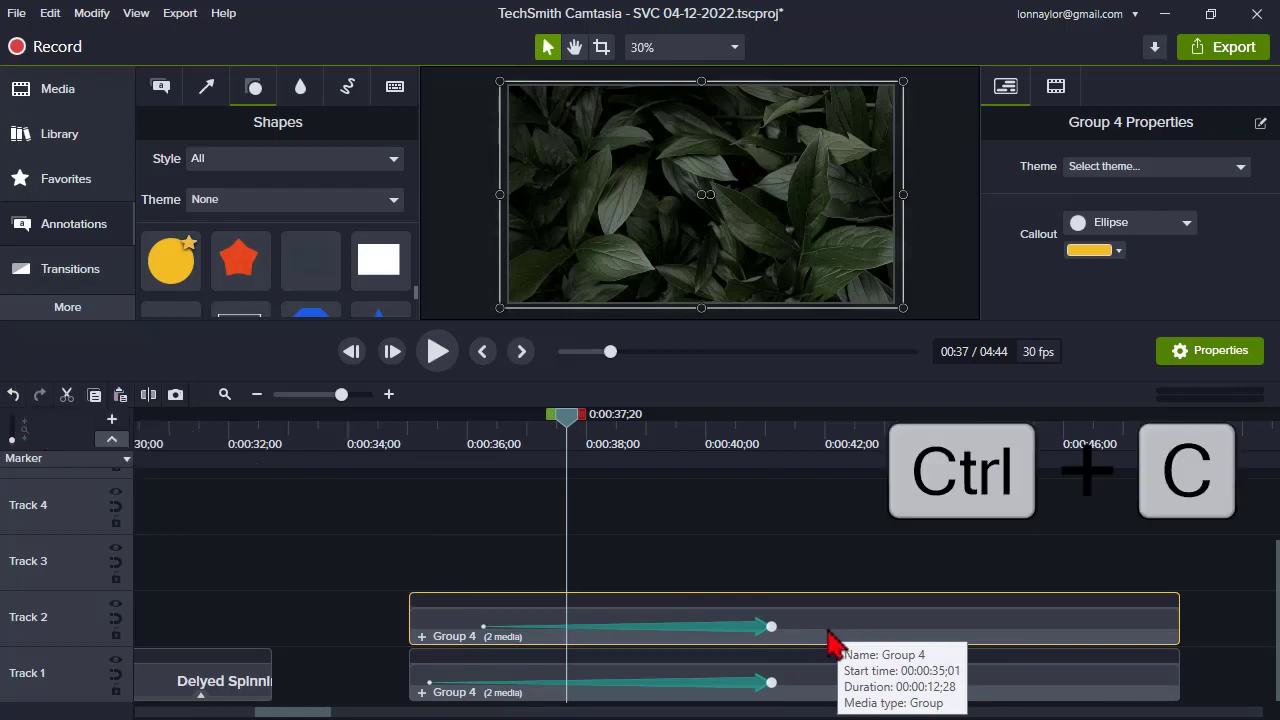
{"action": "left_click_drag", "start_coordinate": [428, 432], "coordinate": [415, 433]}
{"action": "key", "text": "ctrl+v"}
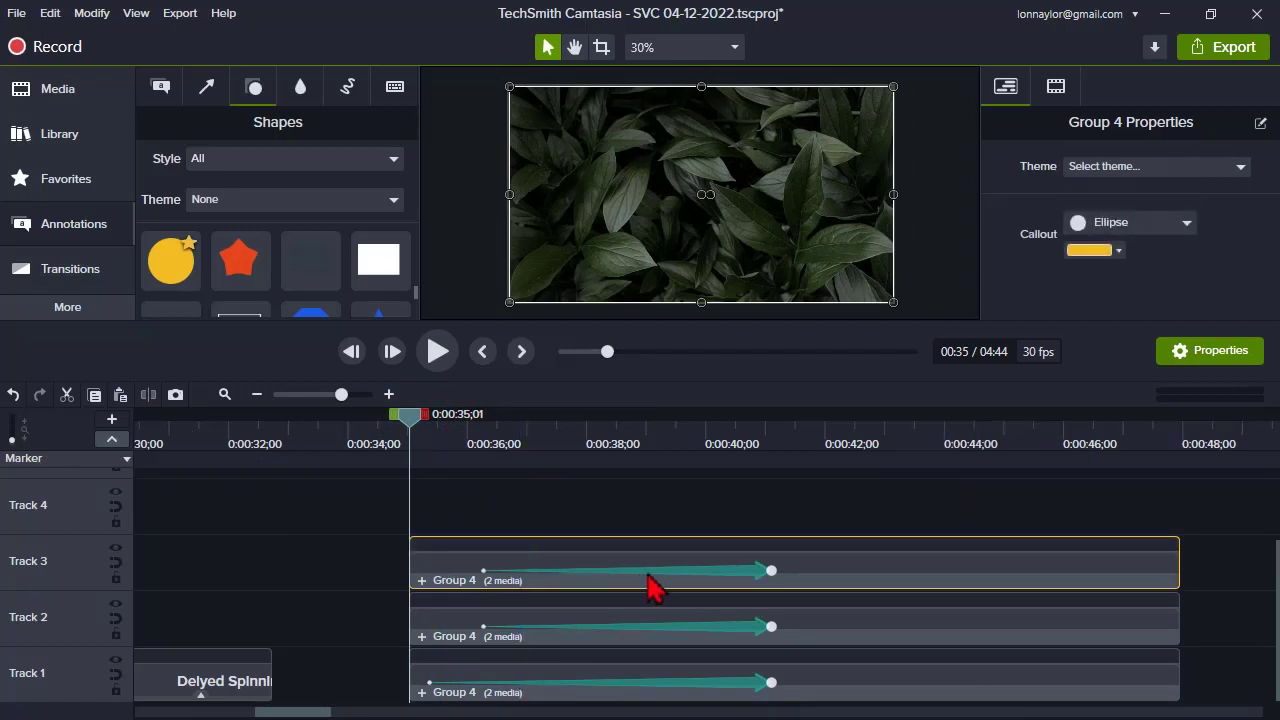
- Stagger the zoom animations so Track 3's starts later than Track 2's
{"action": "left_click_drag", "start_coordinate": [645, 572], "coordinate": [741, 590]}
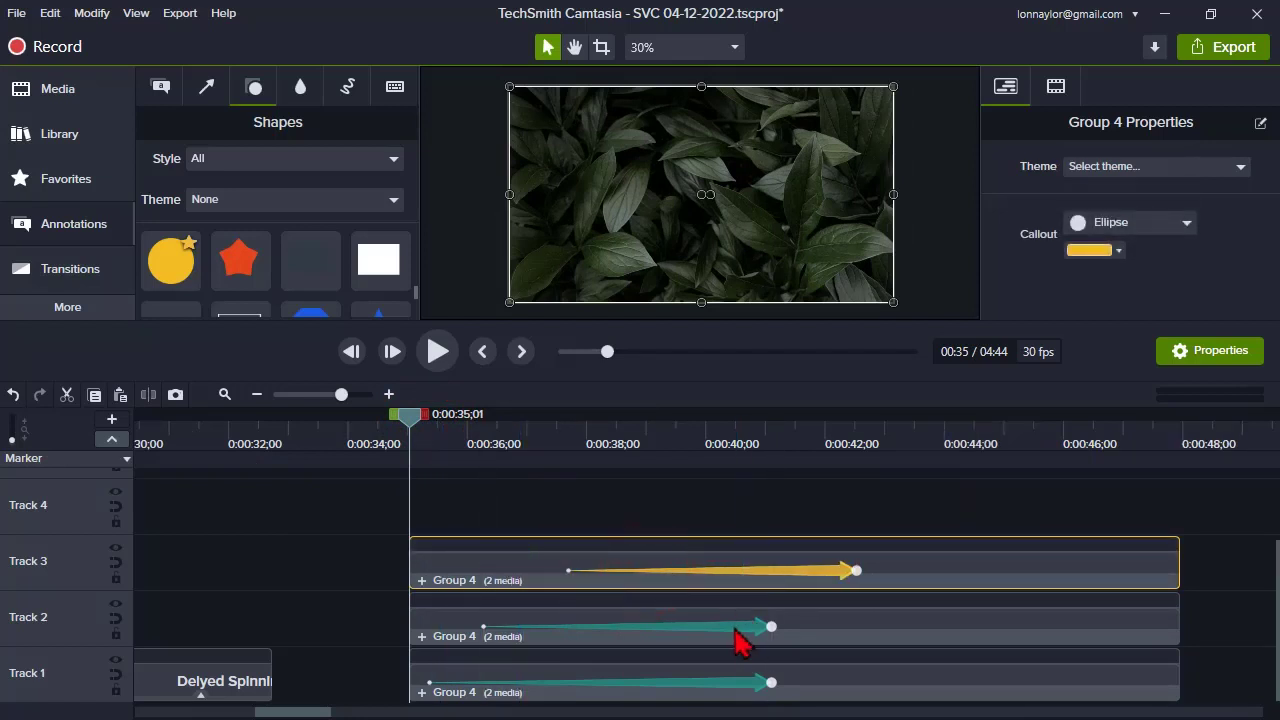
{"action": "mouse_move", "coordinate": [740, 640]}
{"action": "left_mouse_down"}
{"action": "mouse_move", "coordinate": [792, 645]}
{"action": "mouse_move", "coordinate": [765, 645]}
{"action": "left_mouse_up"}
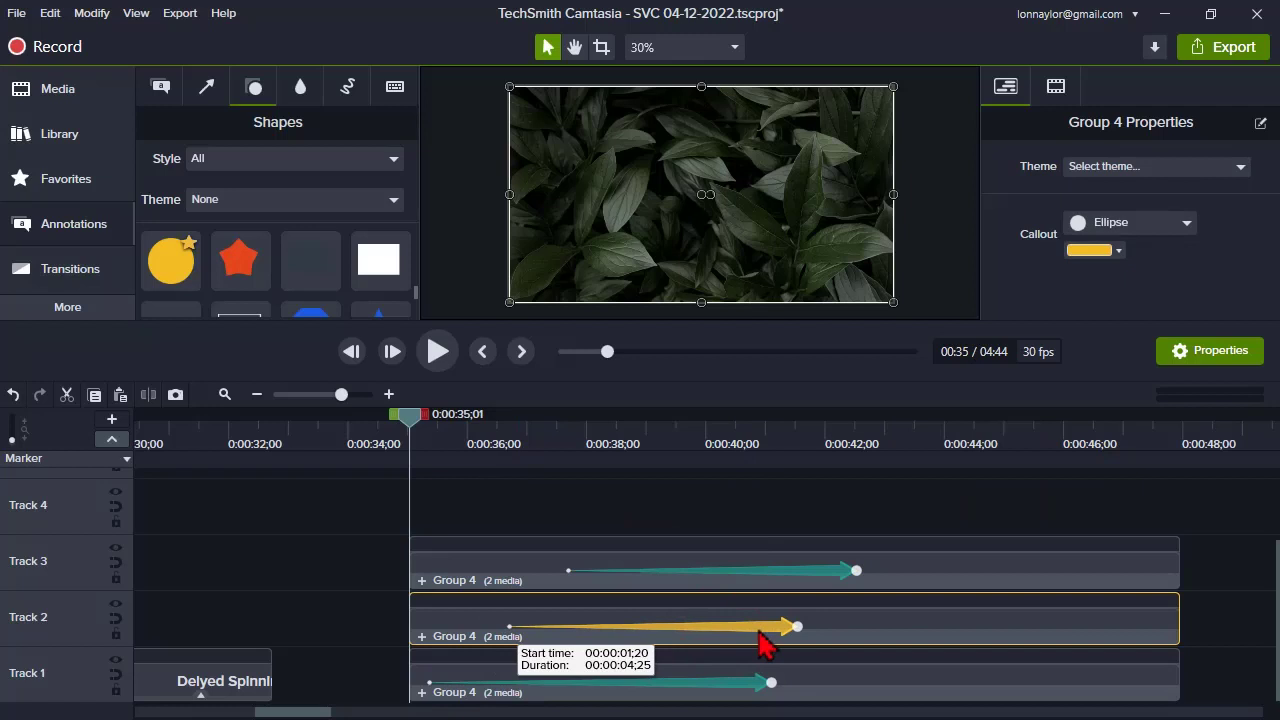
{"action": "left_click", "coordinate": [771, 571]}
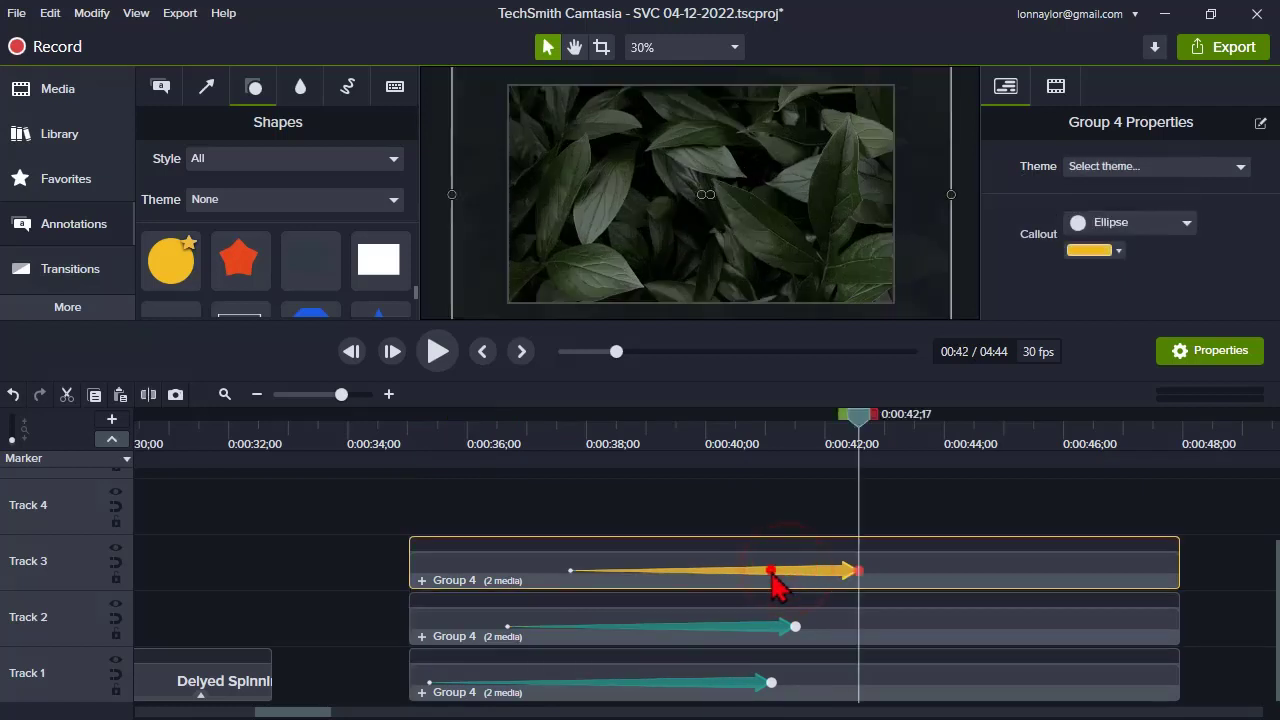
{"action": "left_click_drag", "start_coordinate": [770, 571], "coordinate": [736, 587]}
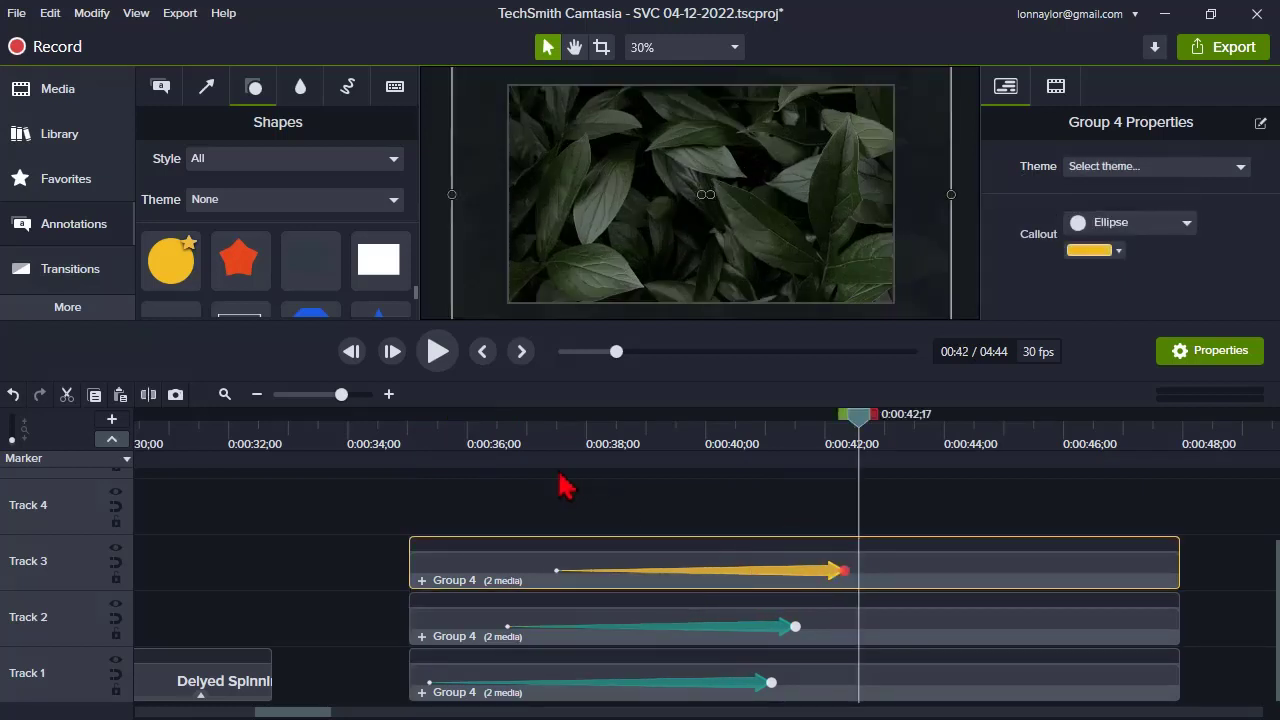
{"action": "left_click", "coordinate": [505, 445]}
{"action": "left_click", "coordinate": [508, 575]}
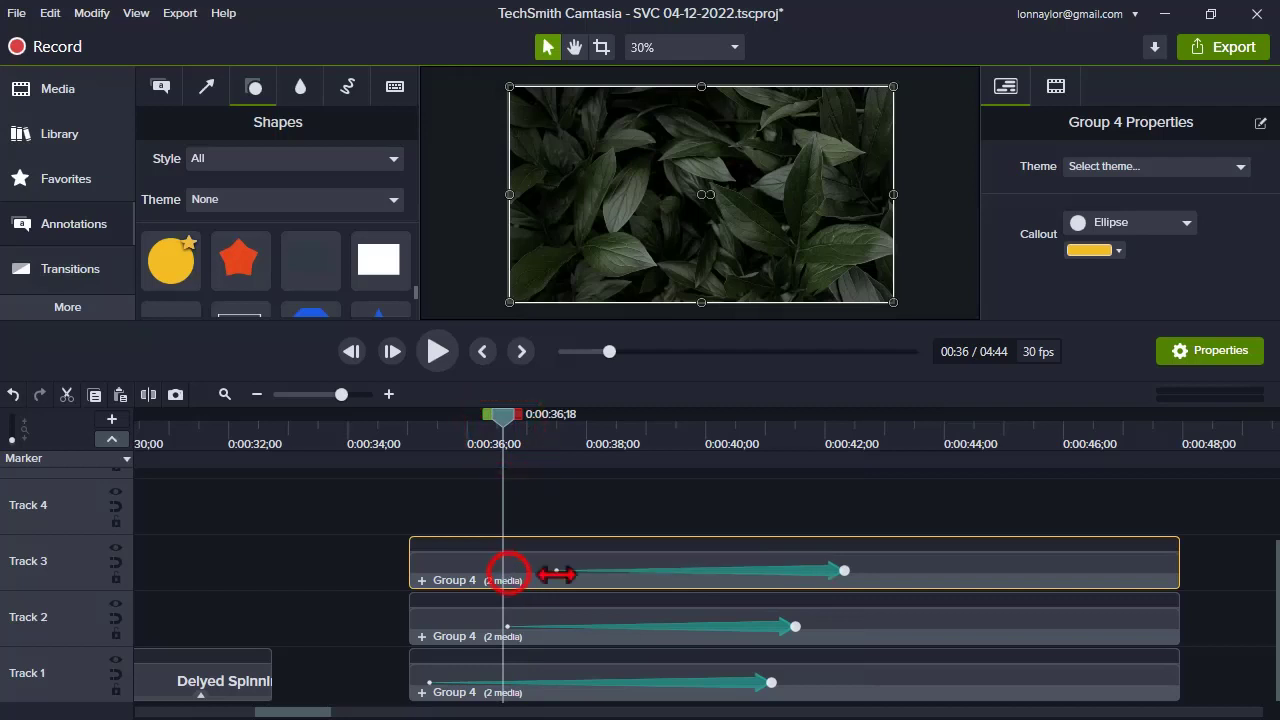
{"action": "left_click", "coordinate": [557, 572]}
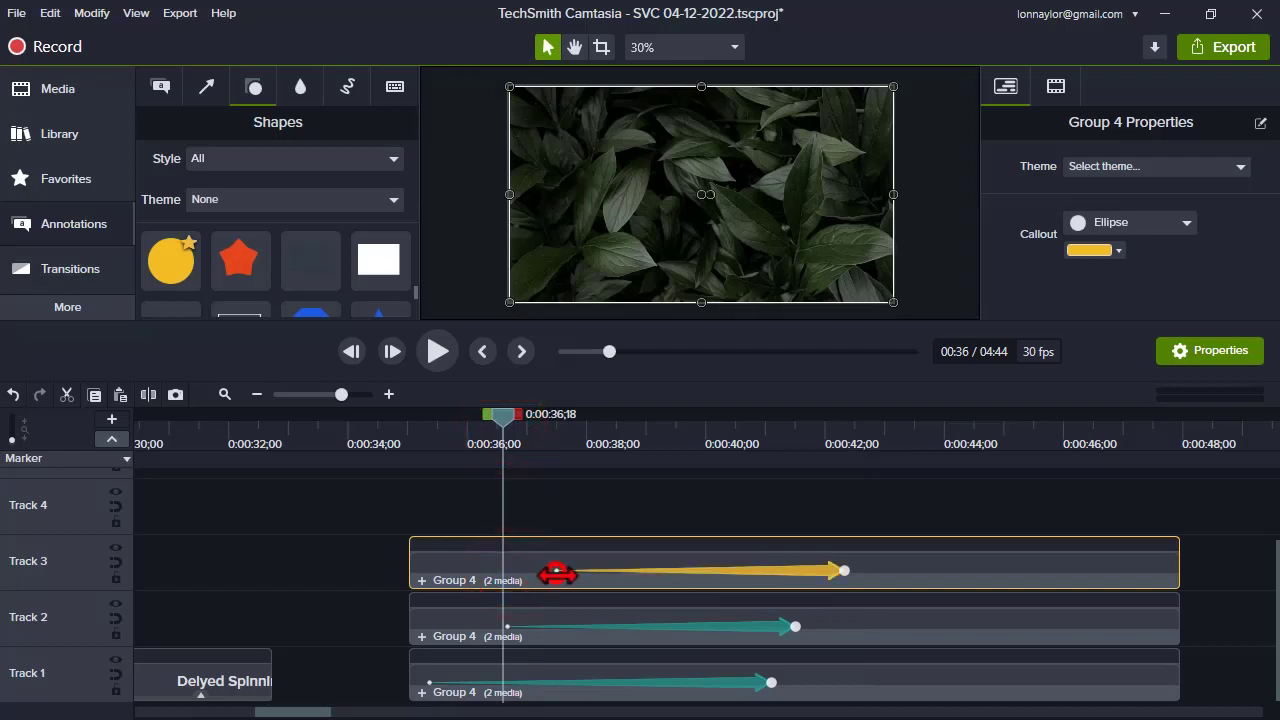
- Shrink the shape inside the Track 3 group further around its centre, then reselect the clip
{"action": "left_click", "coordinate": [419, 582]}
{"action": "left_click", "coordinate": [510, 626]}
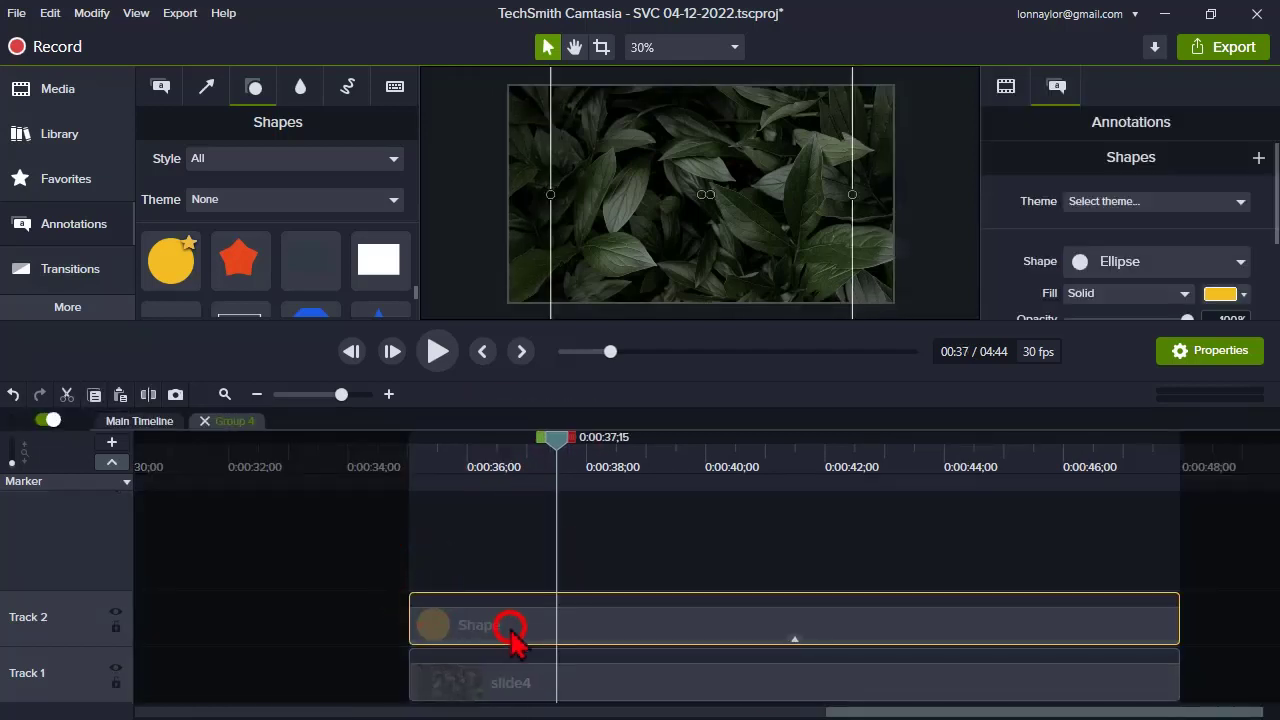
{"action": "scroll", "coordinate": [586, 151], "scroll_direction": "down", "scroll_amount": 2}
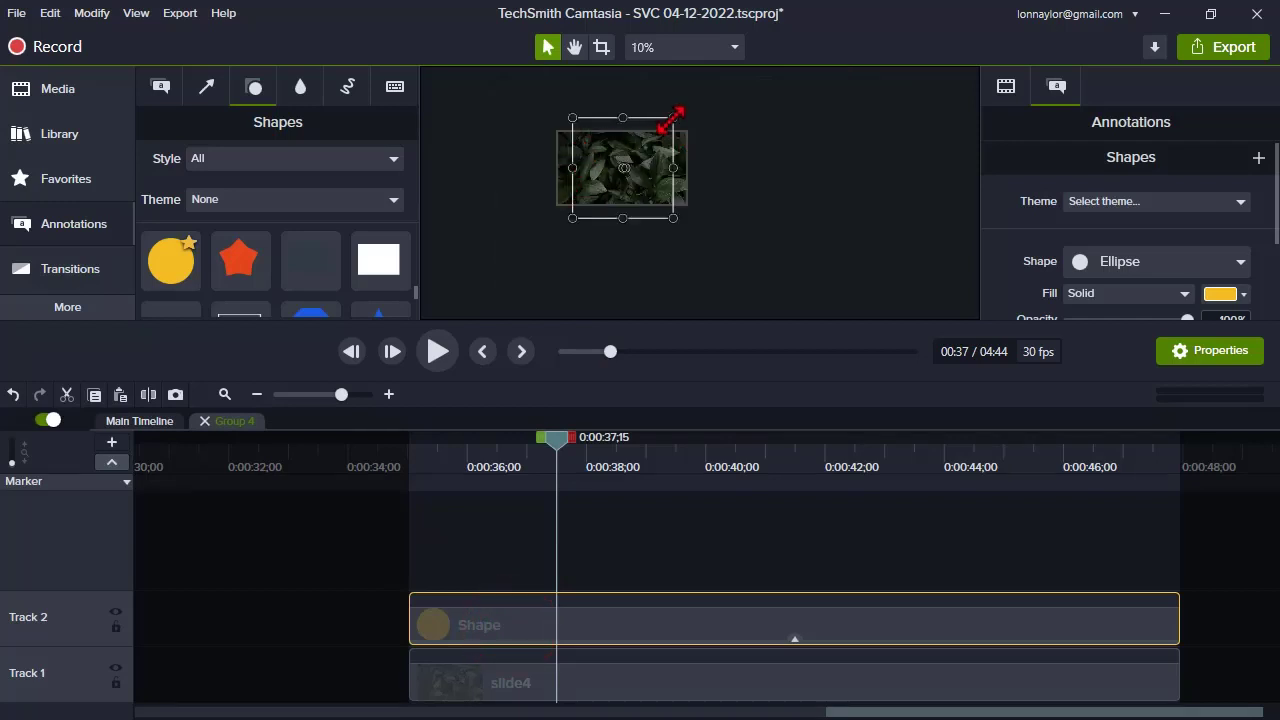
{"action": "left_click_drag", "start_coordinate": [673, 117], "coordinate": [655, 130]}
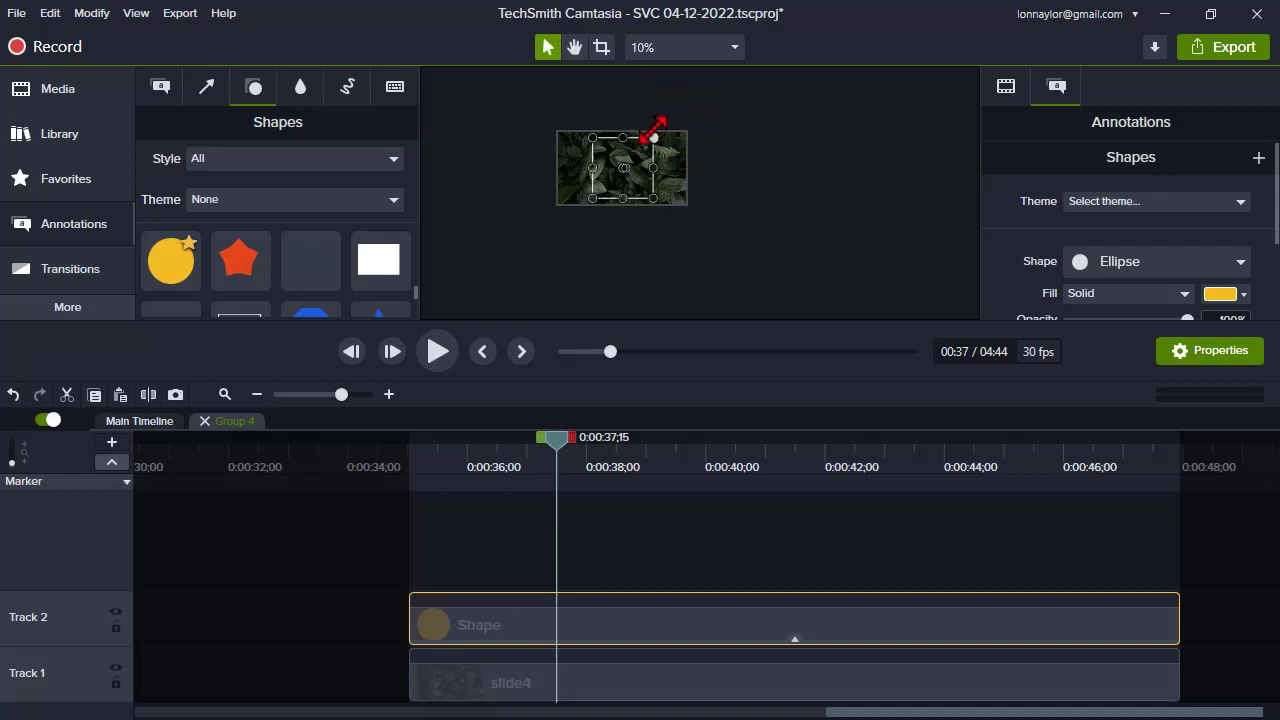
{"action": "left_click", "coordinate": [205, 420]}
{"action": "left_click", "coordinate": [457, 575]}
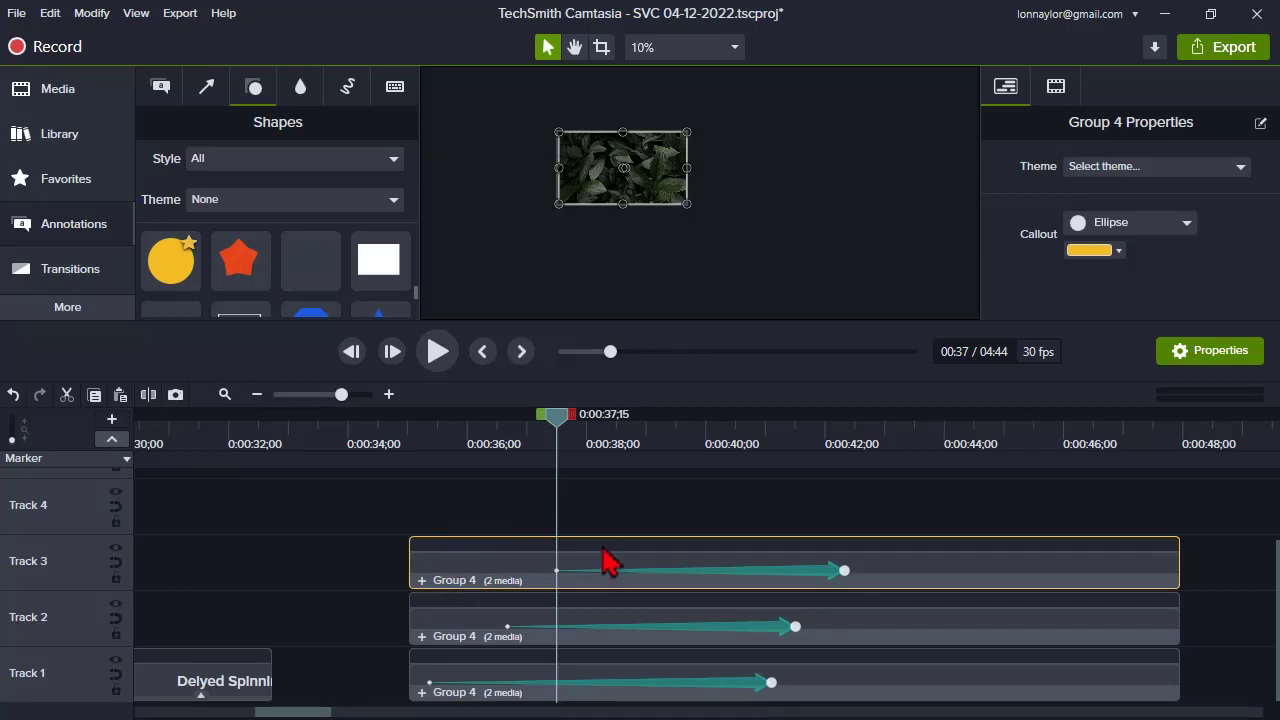
- Paste another Group 4 copy onto Track 4, aligned with the others, with an even later zoom
{"action": "key", "text": "ctrl+v"}
{"action": "left_click_drag", "start_coordinate": [663, 517], "coordinate": [514, 517]}
{"action": "left_click_drag", "start_coordinate": [703, 527], "coordinate": [770, 530]}
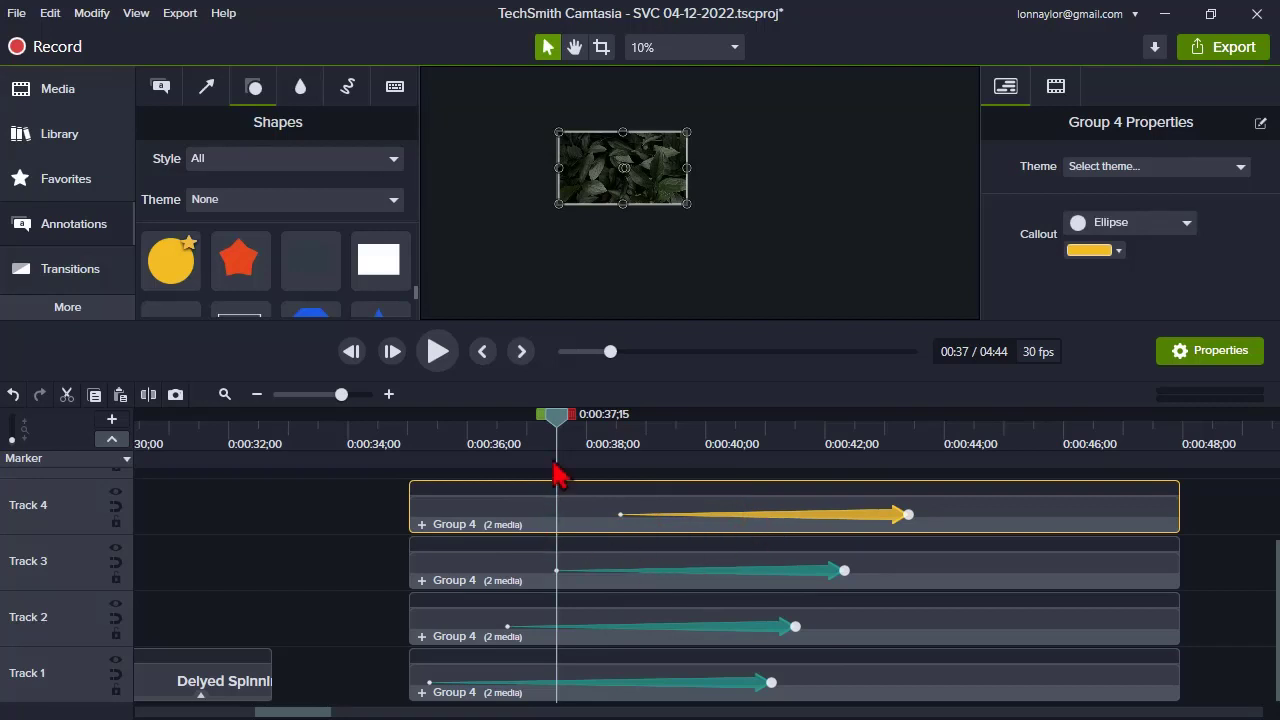
{"action": "left_click", "coordinate": [559, 419]}
- Fit the canvas to the preview and shrink the Track 4 group's ellipse evenly toward its centre
{"action": "left_click", "coordinate": [423, 524]}
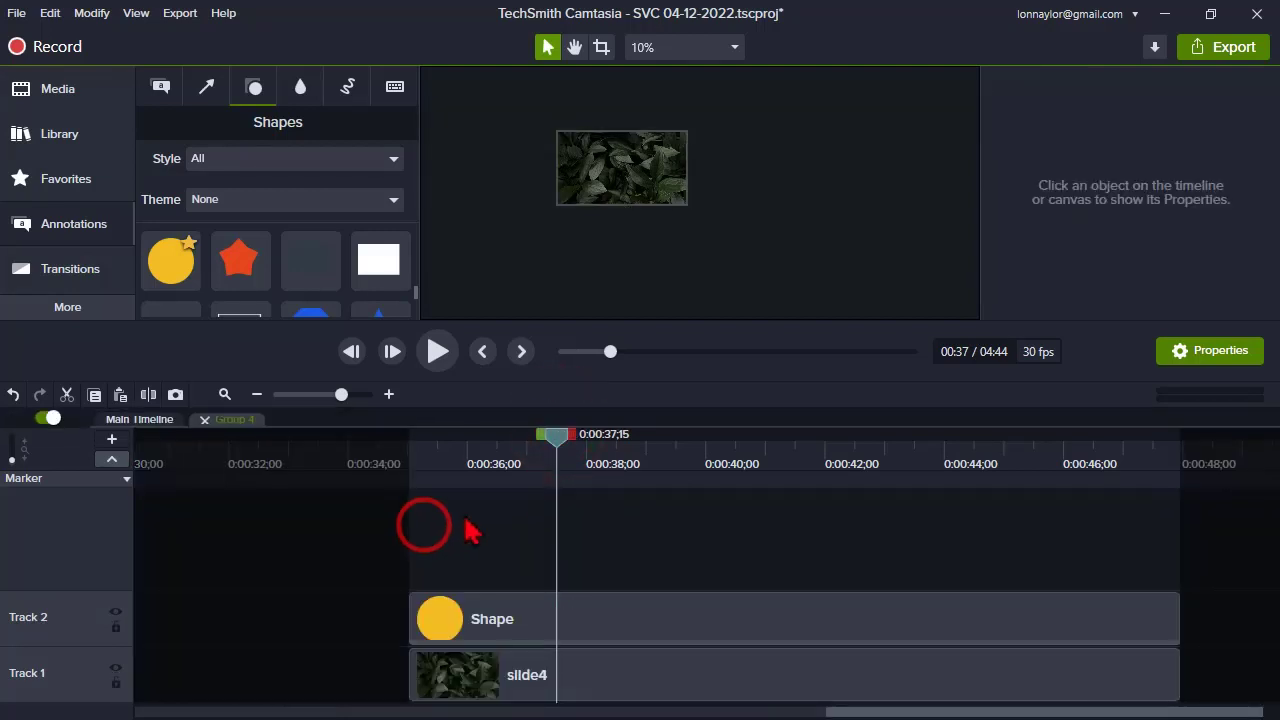
{"action": "left_click", "coordinate": [598, 628]}
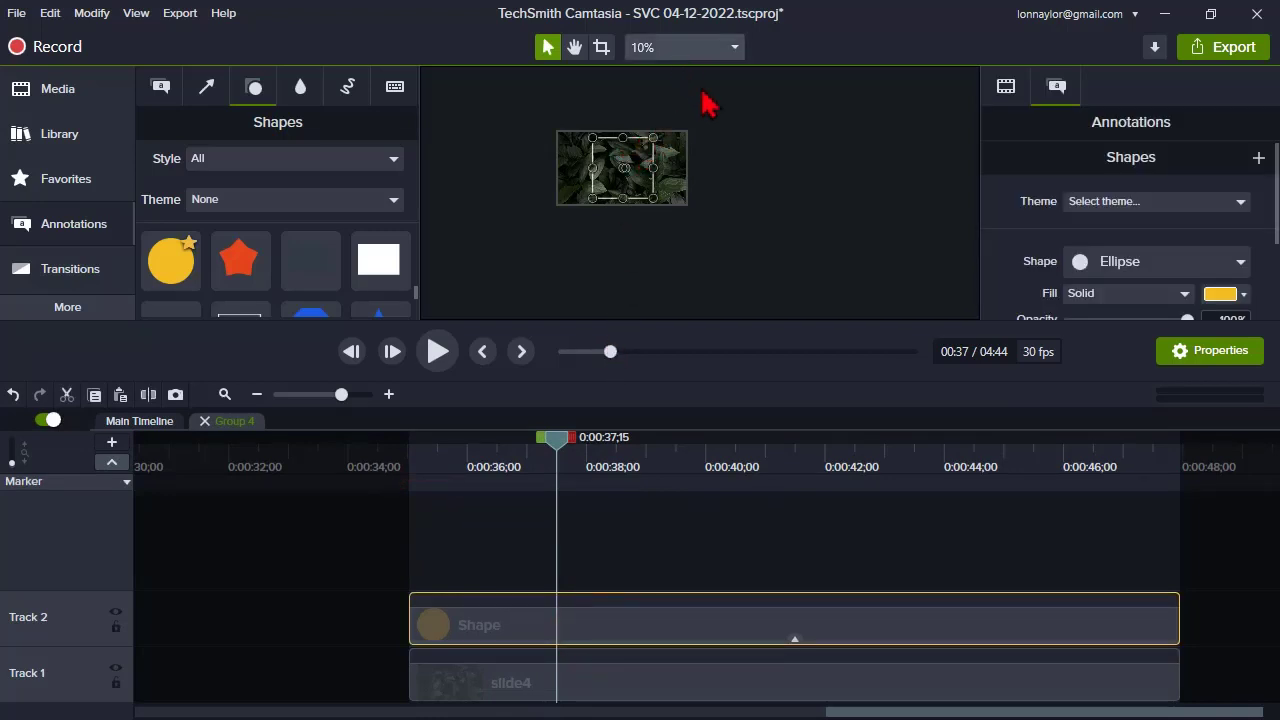
{"action": "scroll", "coordinate": [798, 166], "scroll_direction": "up", "scroll_amount": 2}
{"action": "left_click", "coordinate": [682, 46]}
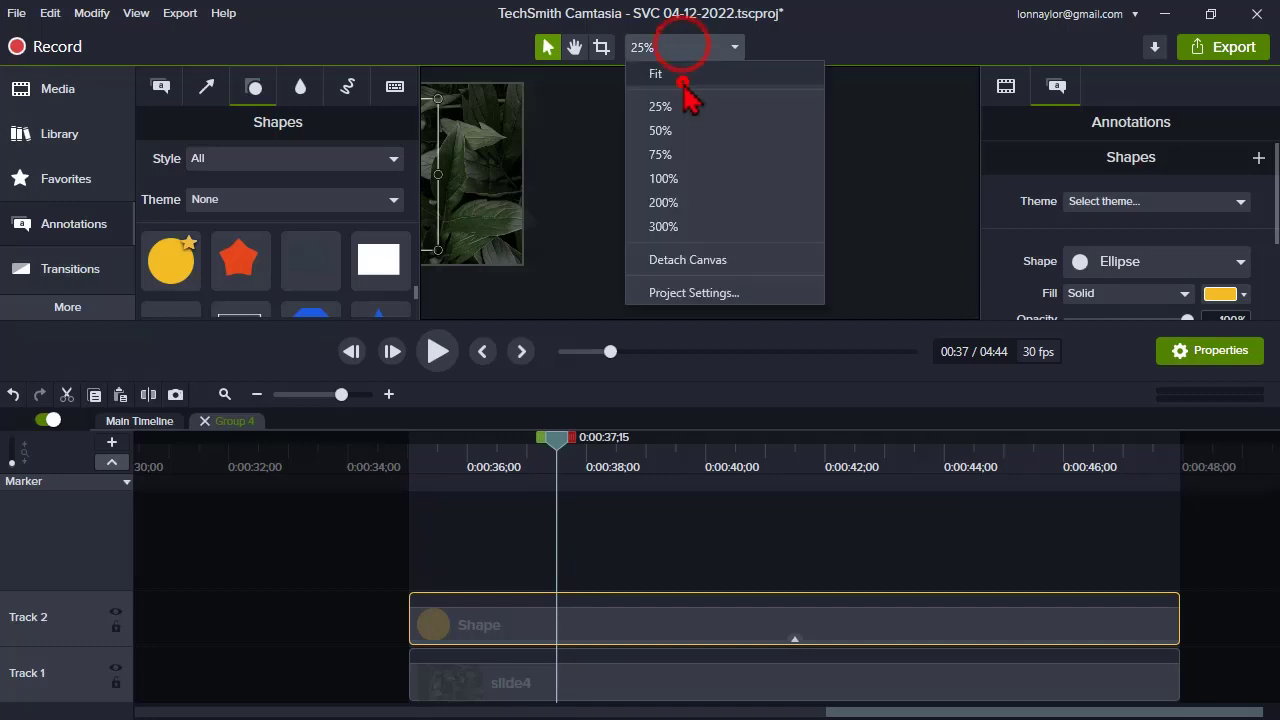
{"action": "left_click", "coordinate": [680, 75]}
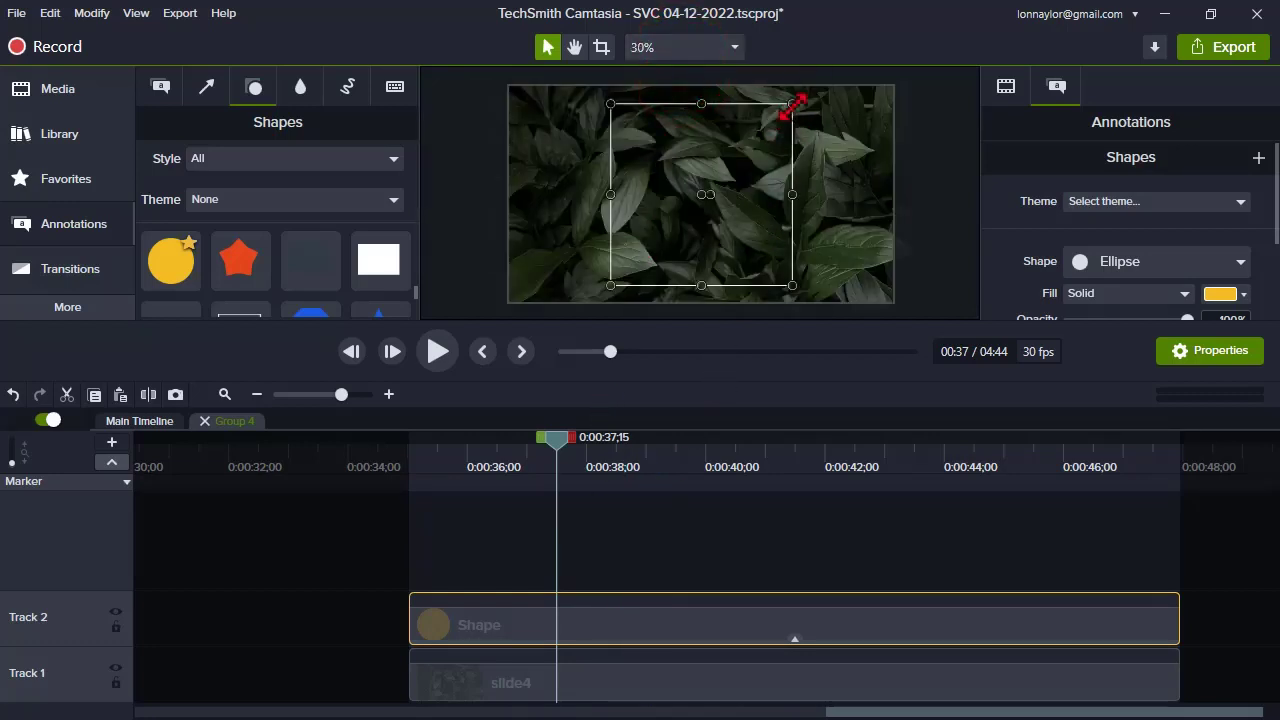
{"action": "left_click_drag", "start_coordinate": [795, 104], "coordinate": [765, 138]}
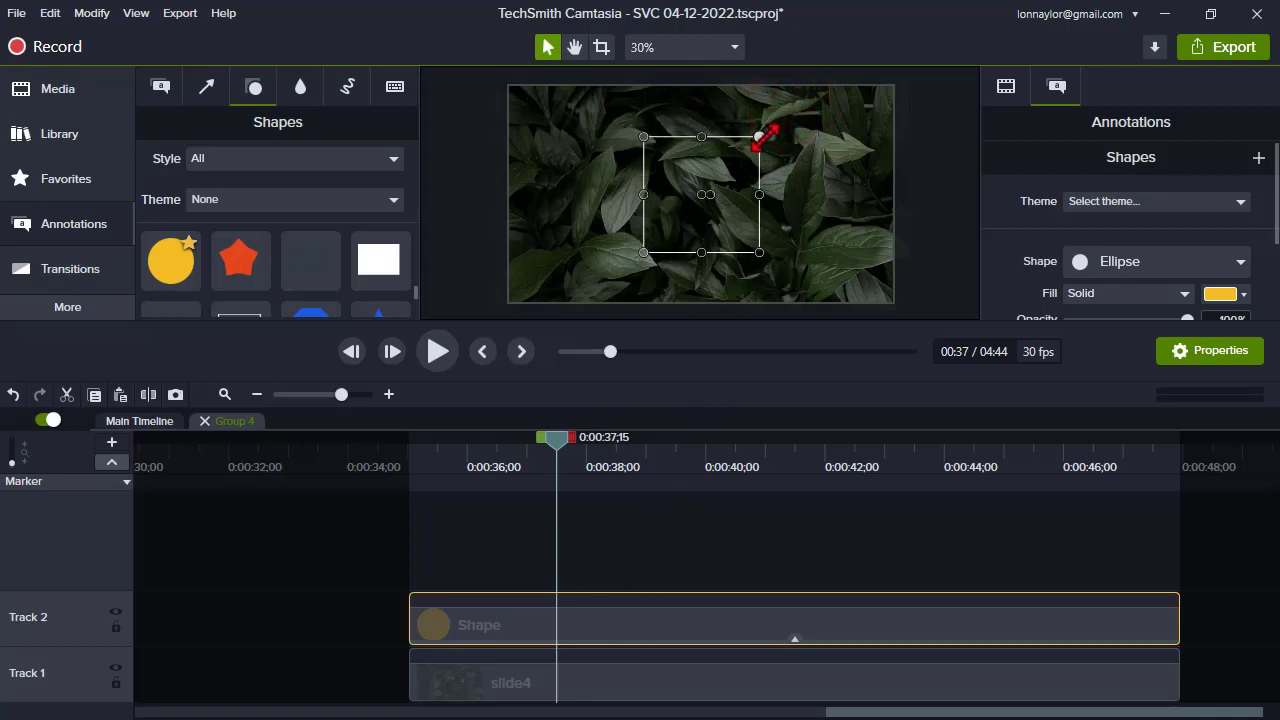
{"action": "left_click", "coordinate": [205, 421]}
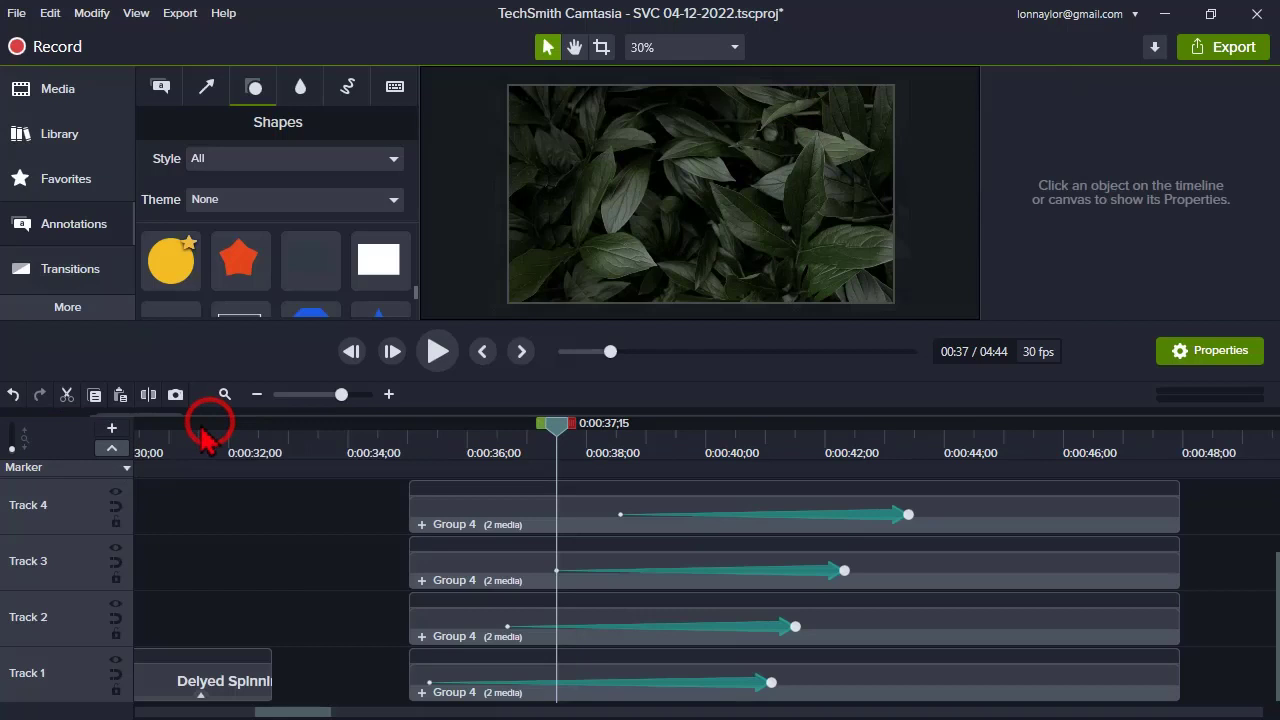
- Preview the four staggered layers from about 0:35, then select the Track 4 Group 4 clip
{"action": "left_click", "coordinate": [426, 433]}
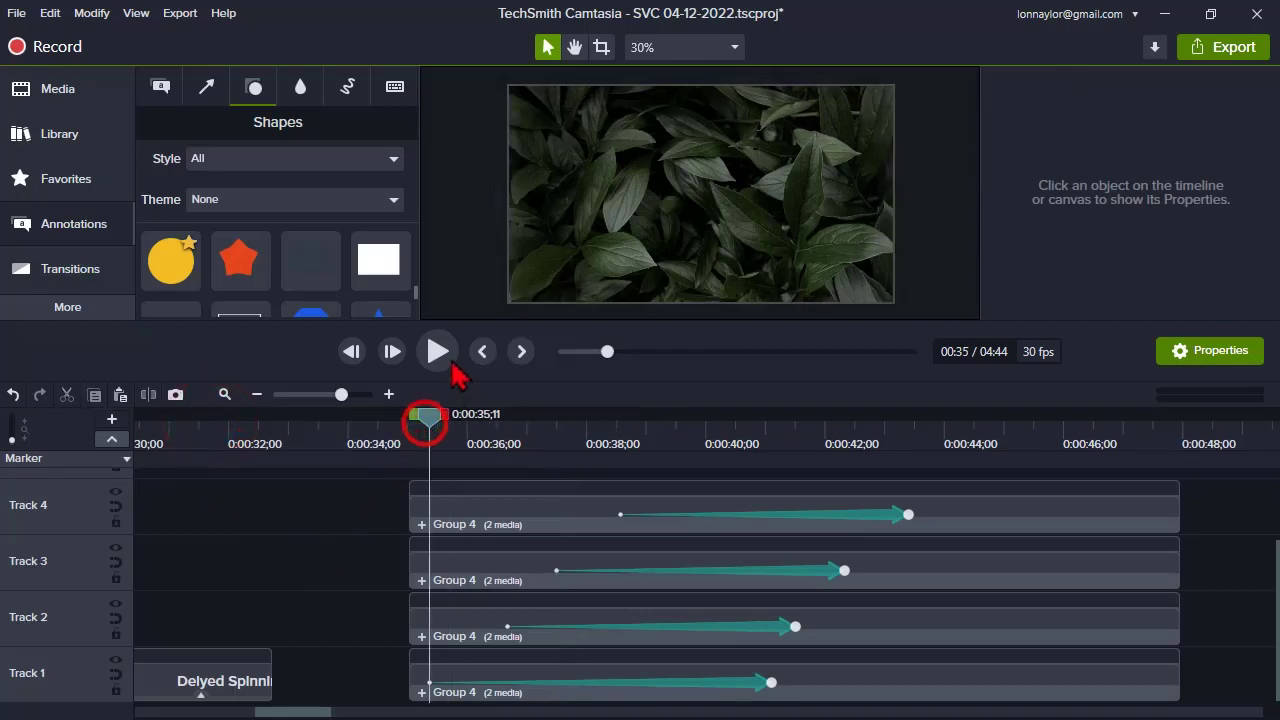
{"action": "left_click", "coordinate": [437, 351]}
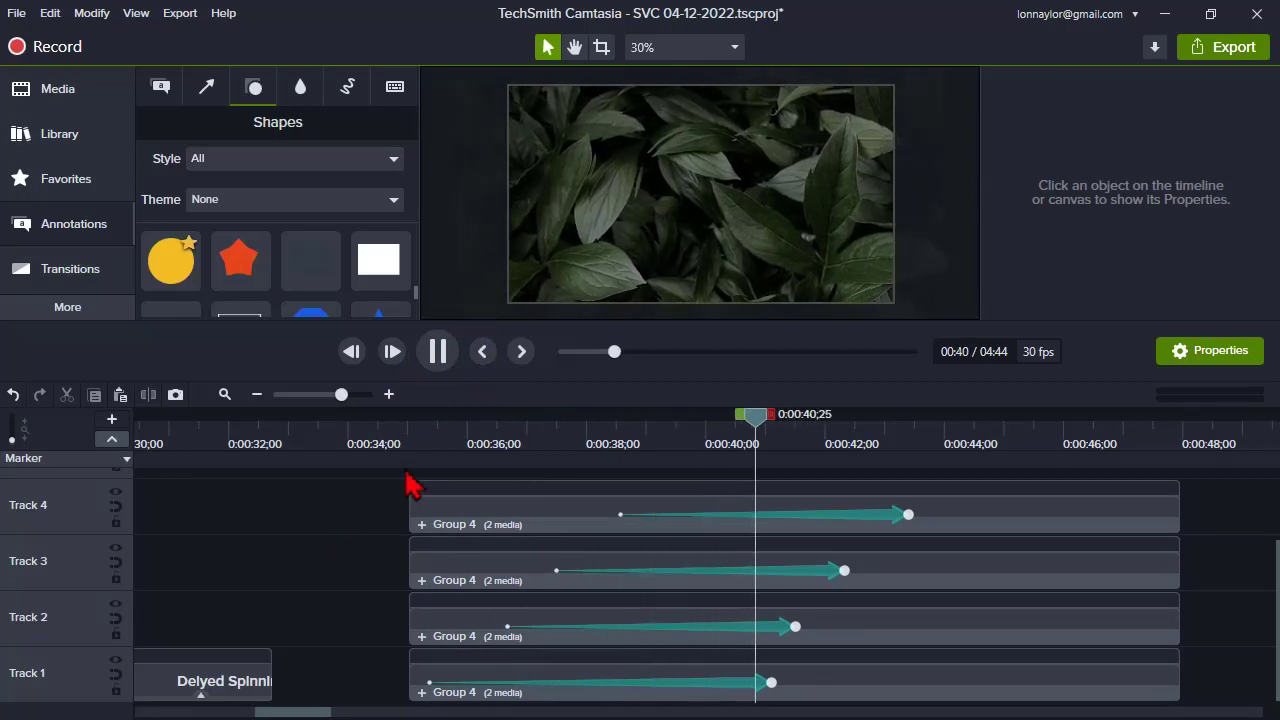
{"action": "left_click", "coordinate": [437, 356]}
{"action": "left_click", "coordinate": [521, 515]}
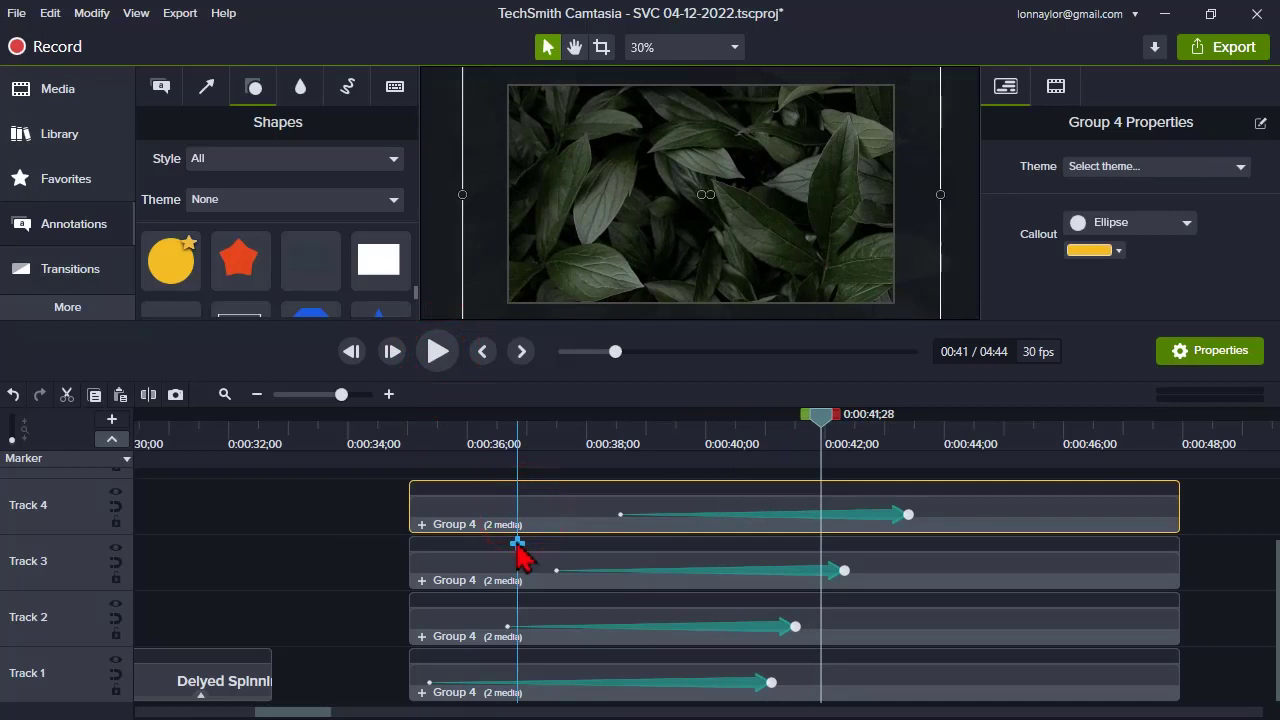
- Paste a fifth Group 4 copy onto Track 5 aligned with the others and delay its zoom animation
{"action": "key", "text": "ctrl+v"}
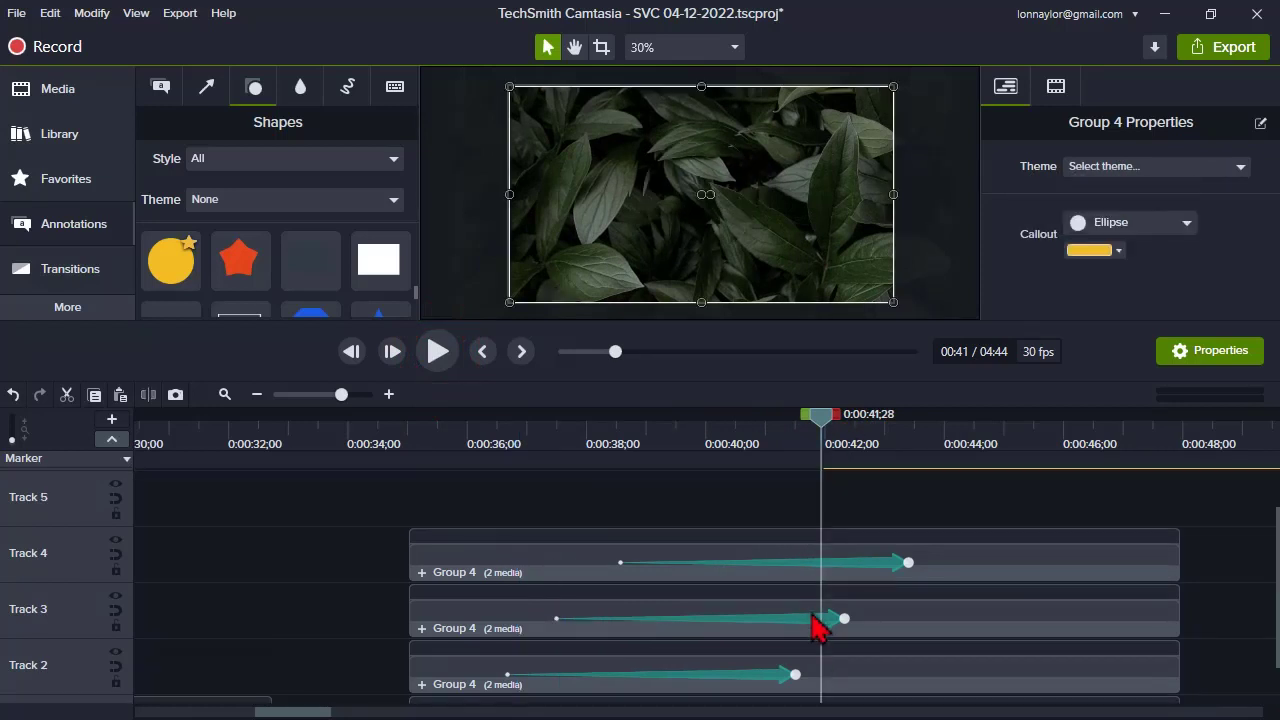
{"action": "left_click_drag", "start_coordinate": [910, 515], "coordinate": [492, 598]}
{"action": "left_click_drag", "start_coordinate": [732, 558], "coordinate": [822, 573]}
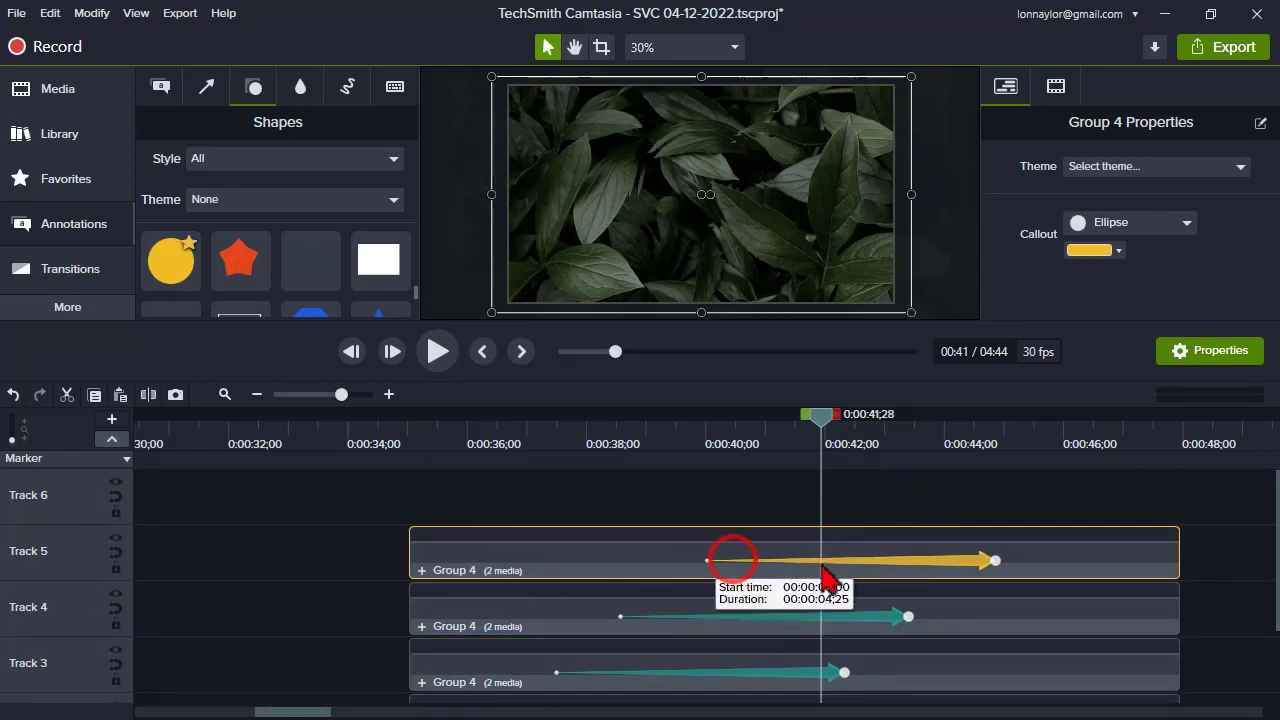
- Shrink the ellipse inside the Track 5 group toward its centre and return to the main timeline
{"action": "left_click", "coordinate": [422, 571]}
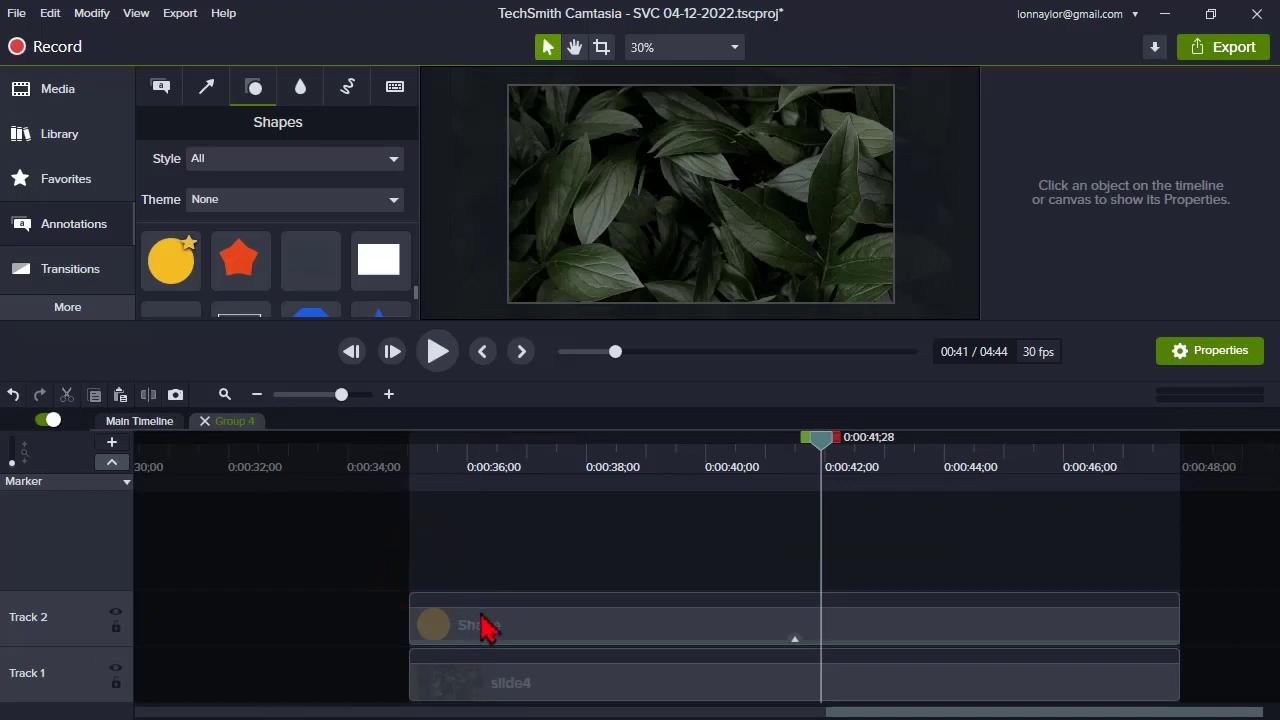
{"action": "left_click", "coordinate": [480, 620]}
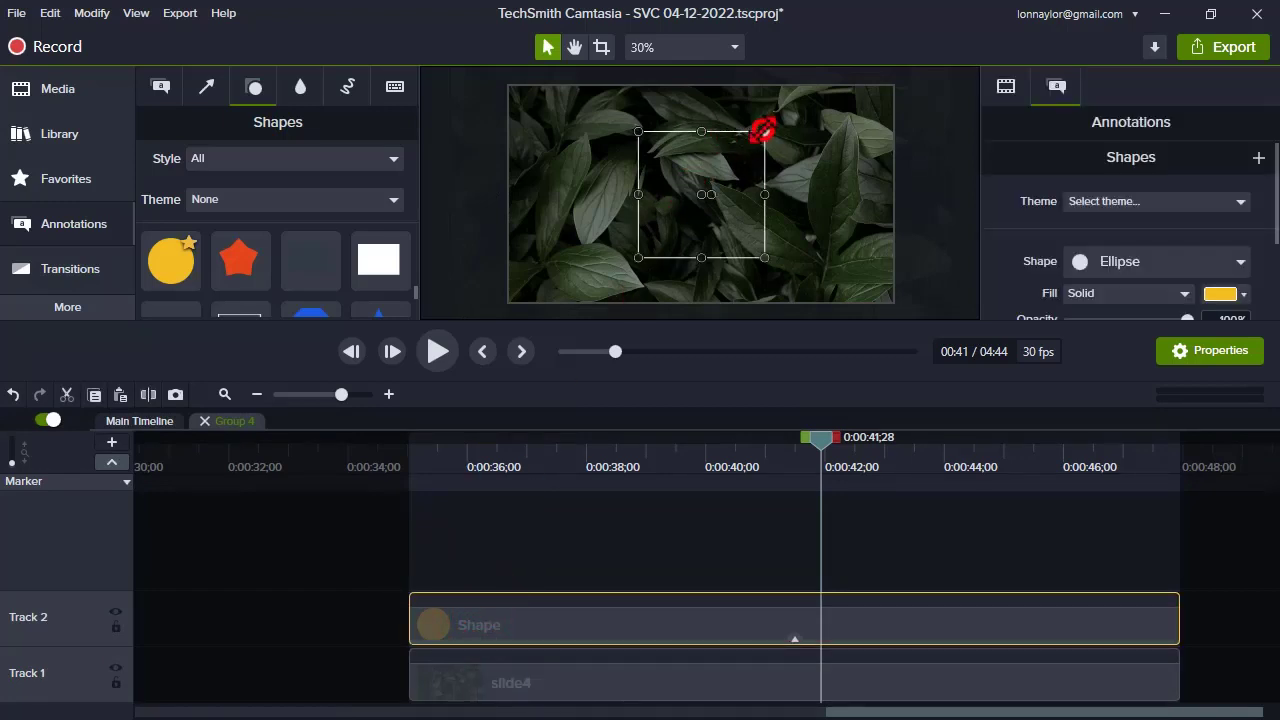
{"action": "left_click_drag", "start_coordinate": [763, 130], "coordinate": [737, 158]}
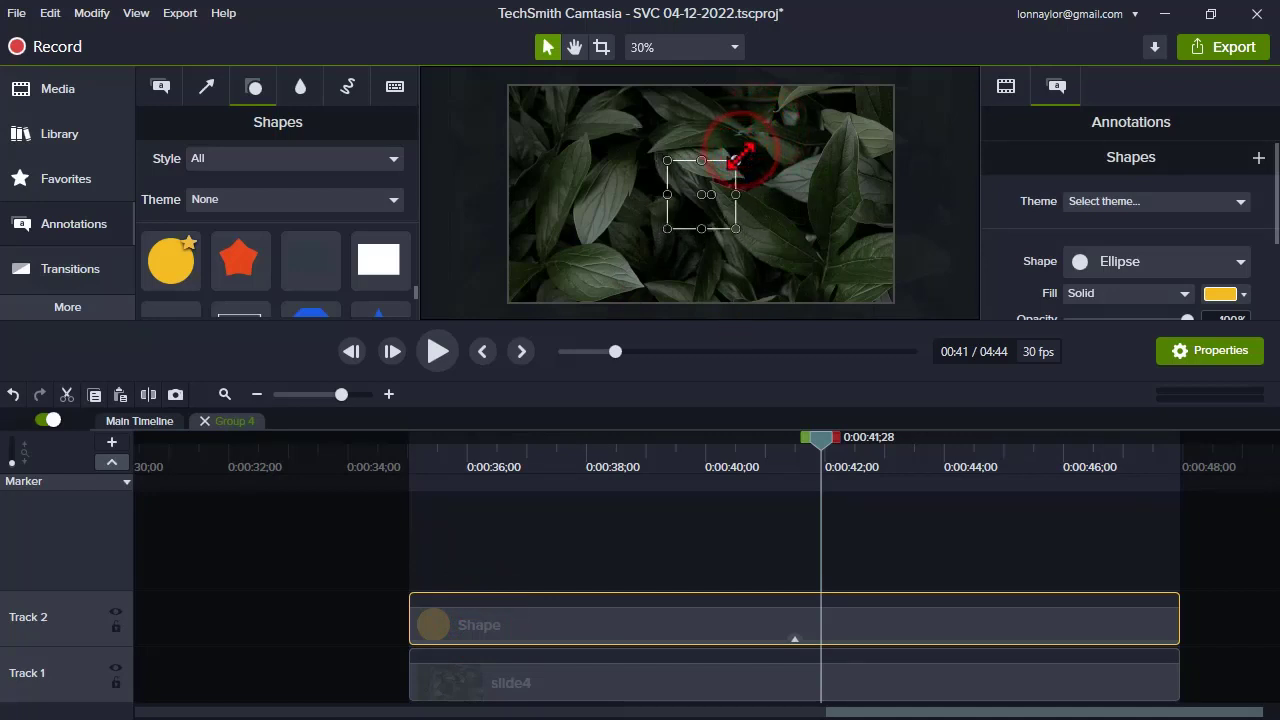
{"action": "left_click", "coordinate": [204, 421]}
{"action": "left_click", "coordinate": [343, 428]}
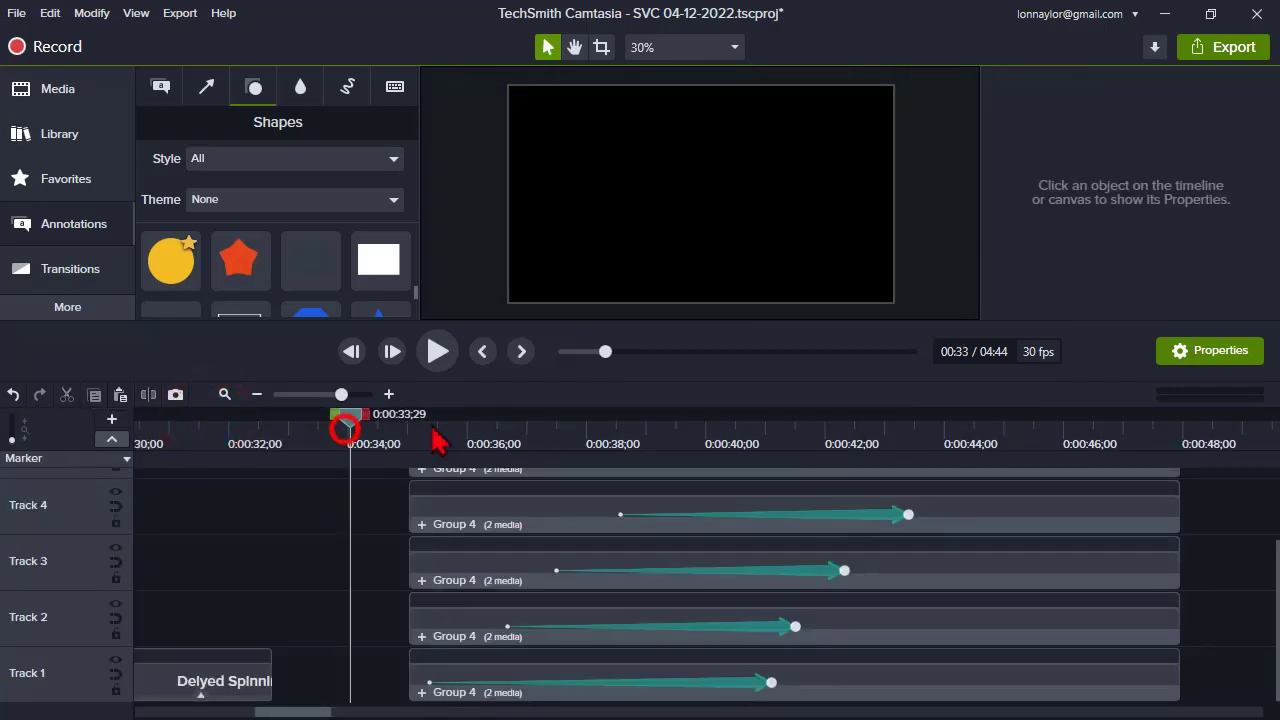
{"action": "left_click", "coordinate": [437, 440]}
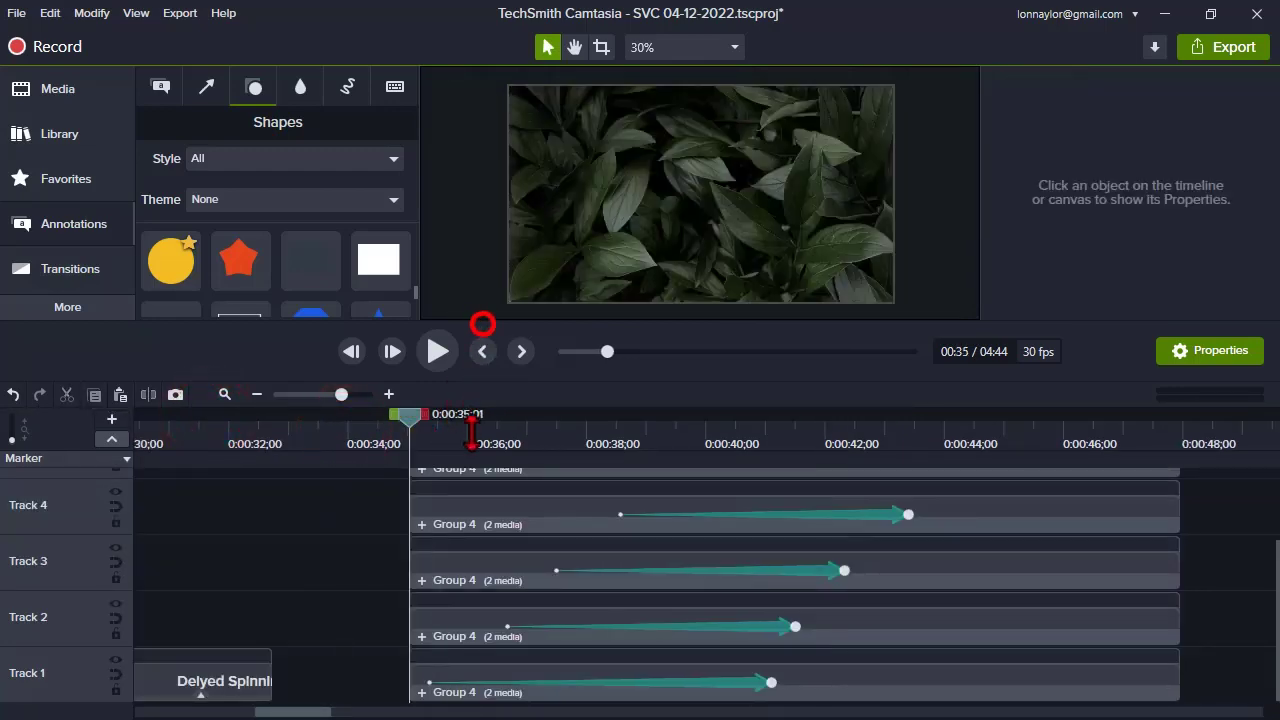
{"action": "left_click_drag", "start_coordinate": [471, 432], "coordinate": [471, 590]}
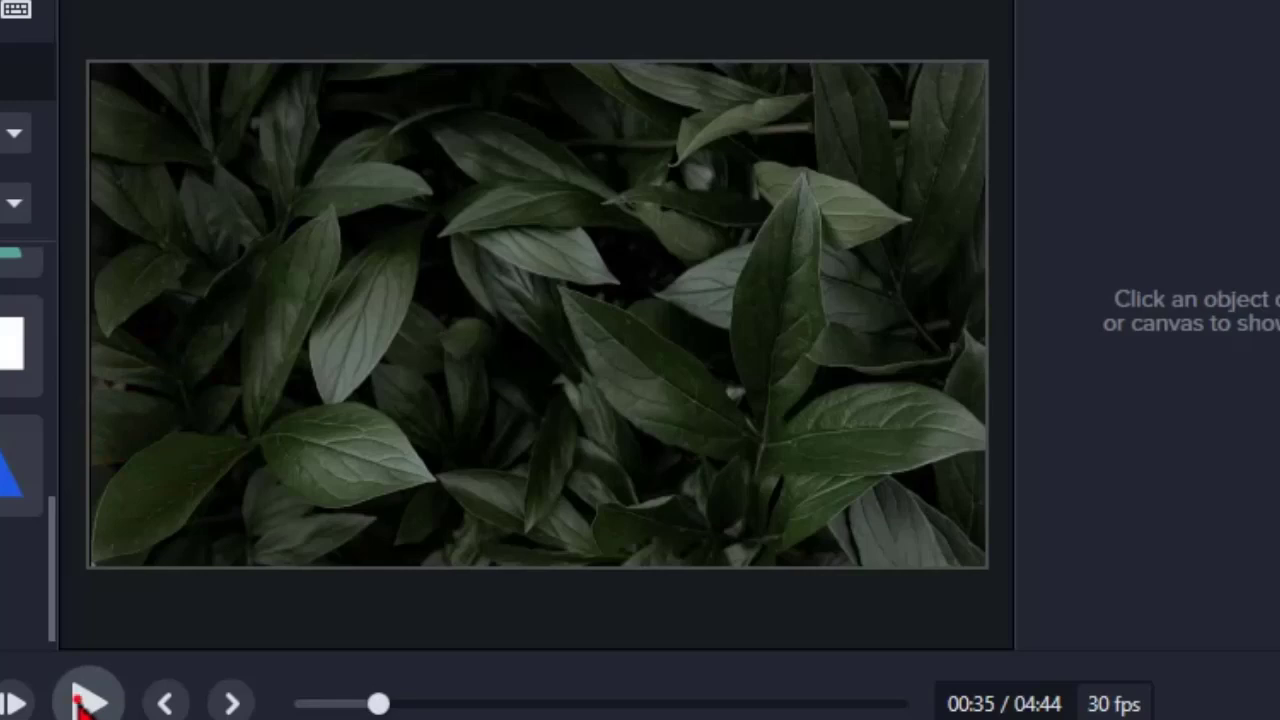
{"action": "left_click", "coordinate": [88, 703]}
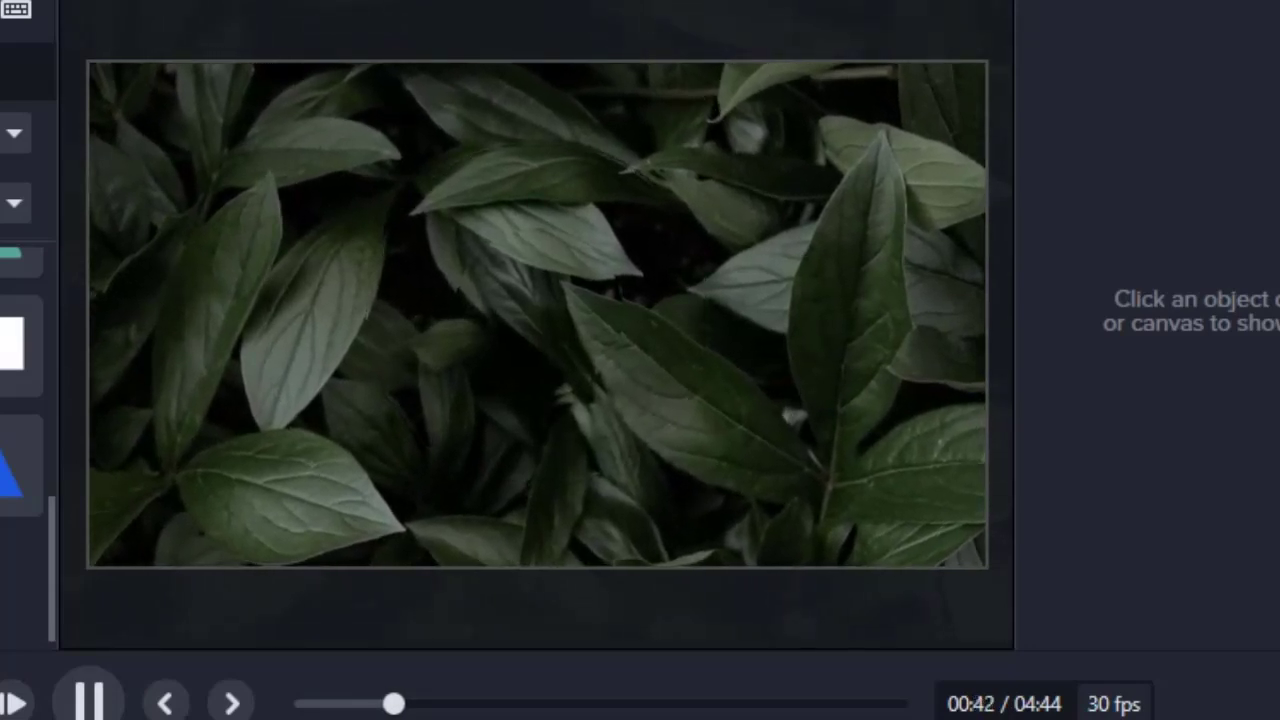
{"action": "key", "text": "space"}
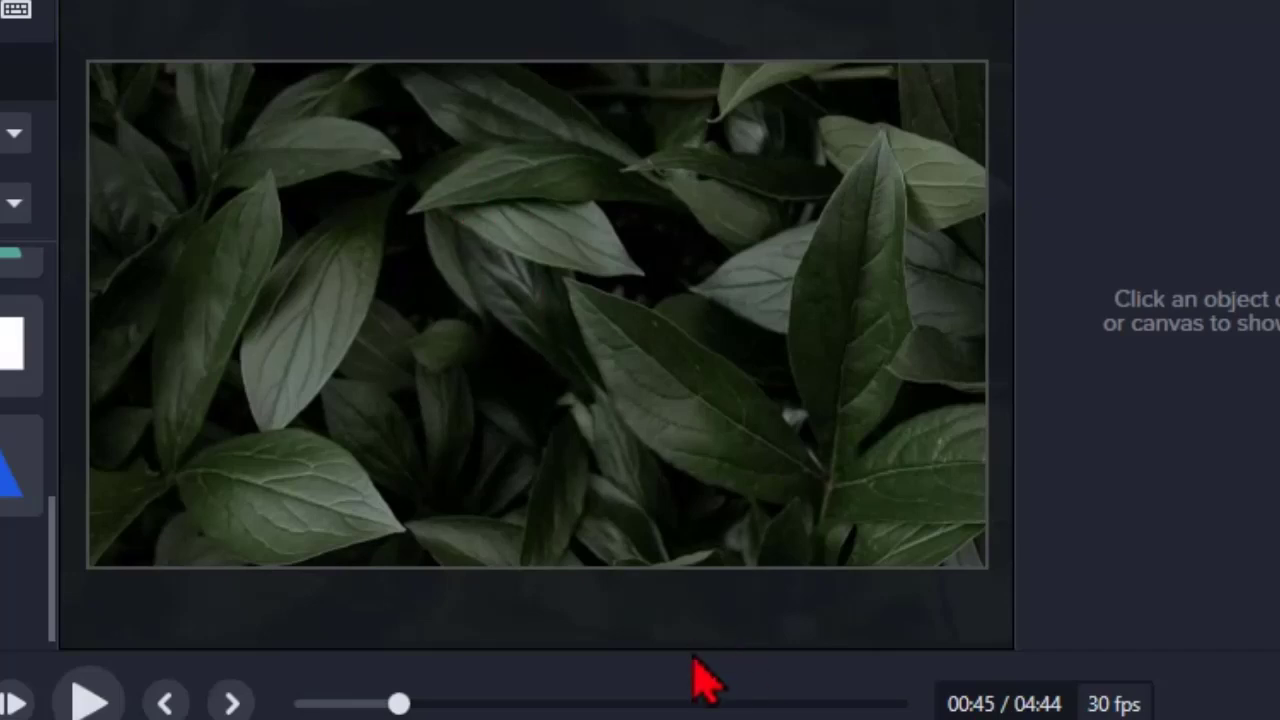
{"action": "left_click_drag", "start_coordinate": [700, 656], "coordinate": [704, 418]}
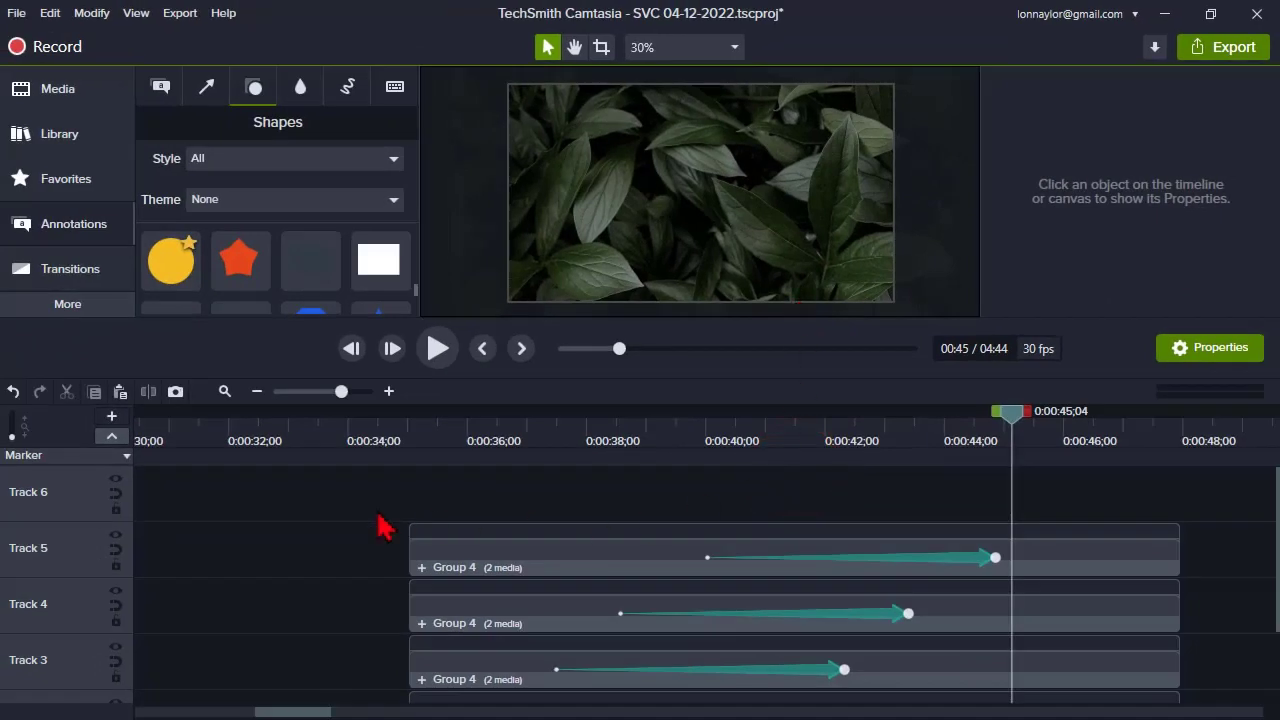
{"action": "scroll", "coordinate": [338, 558], "scroll_direction": "down", "scroll_amount": 2}
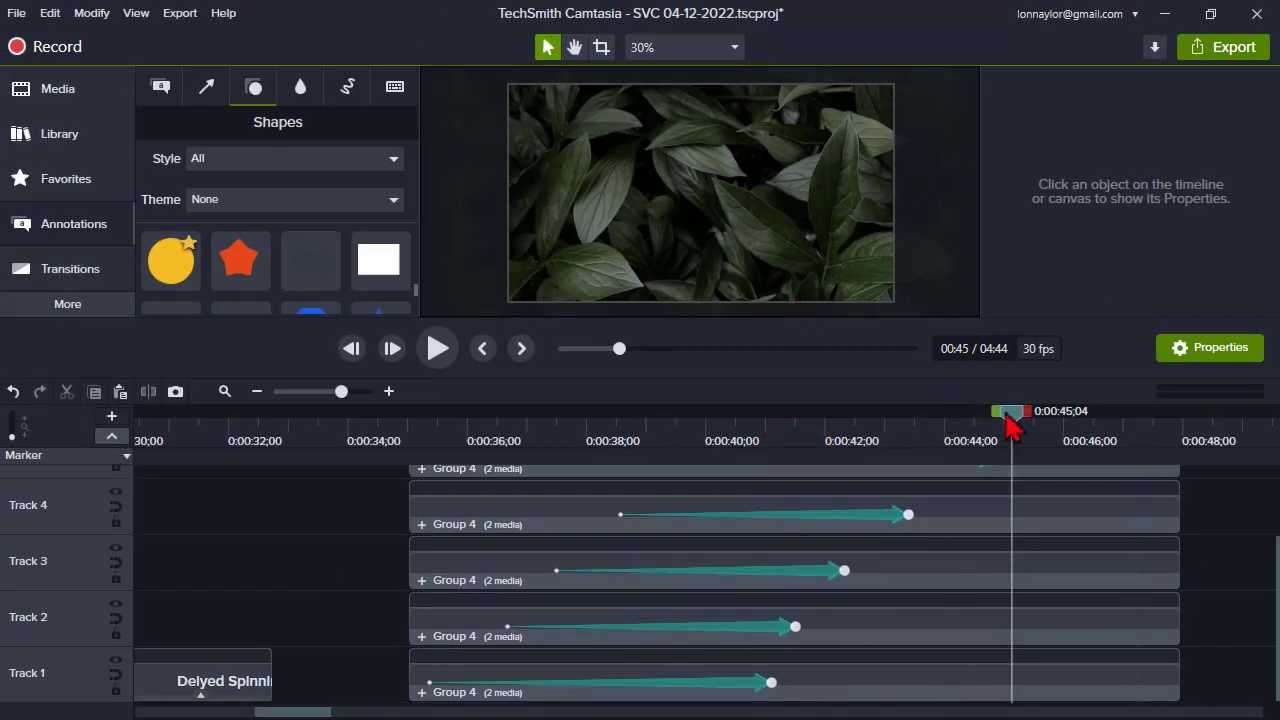
{"action": "left_click_drag", "start_coordinate": [1012, 428], "coordinate": [1070, 455]}
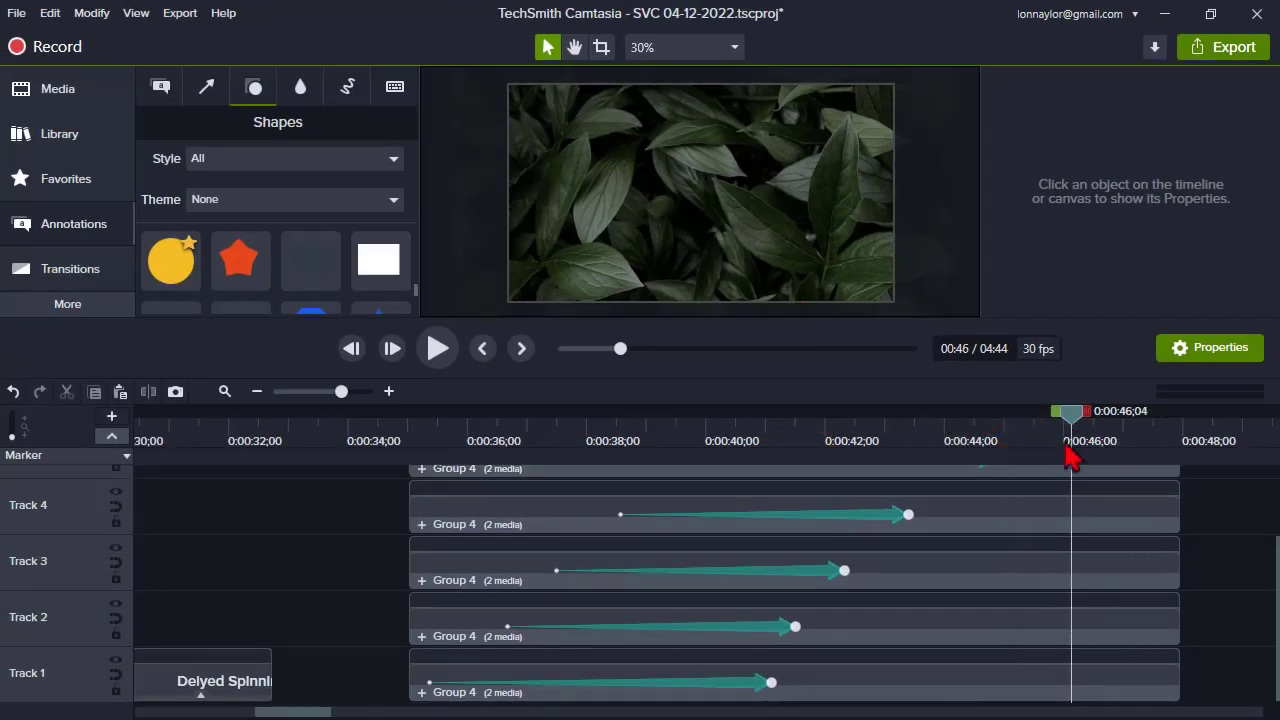
{"action": "scroll", "coordinate": [1085, 632], "scroll_direction": "up", "scroll_amount": 2}
{"action": "scroll", "coordinate": [1105, 650], "scroll_direction": "down", "scroll_amount": 2}
{"action": "left_click_drag", "start_coordinate": [362, 430], "coordinate": [412, 450]}
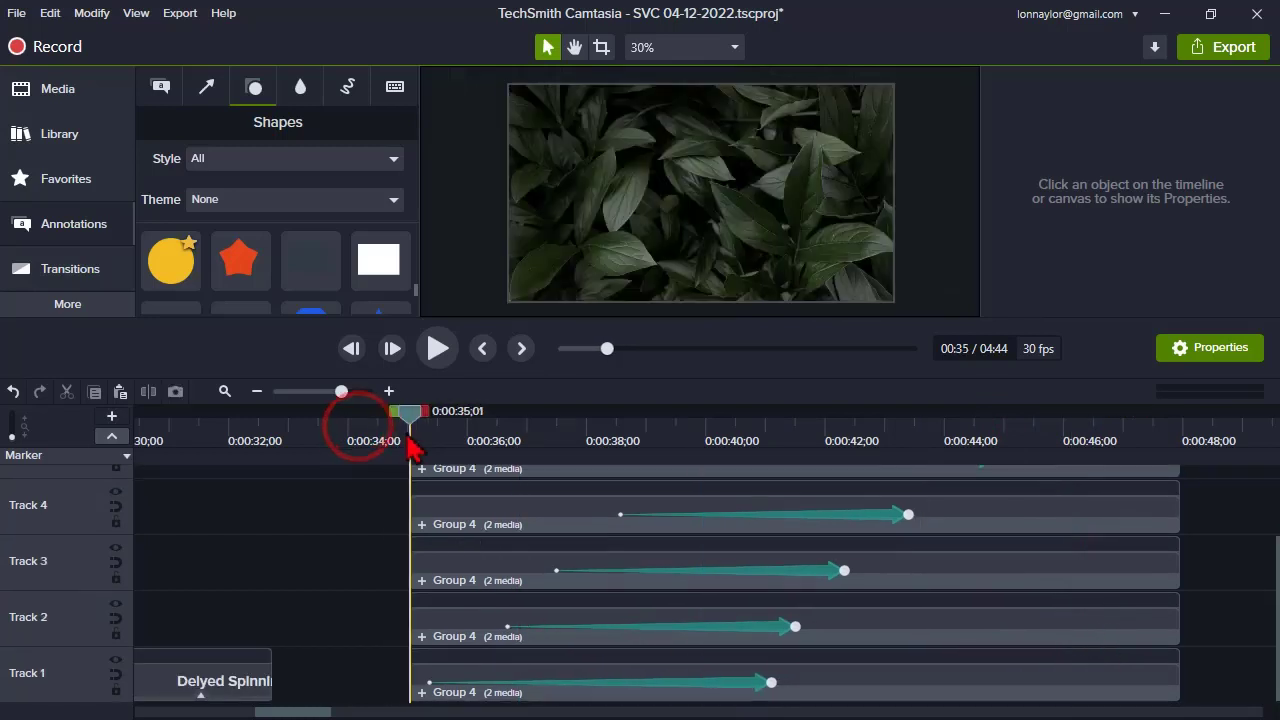
{"action": "left_click", "coordinate": [432, 350]}
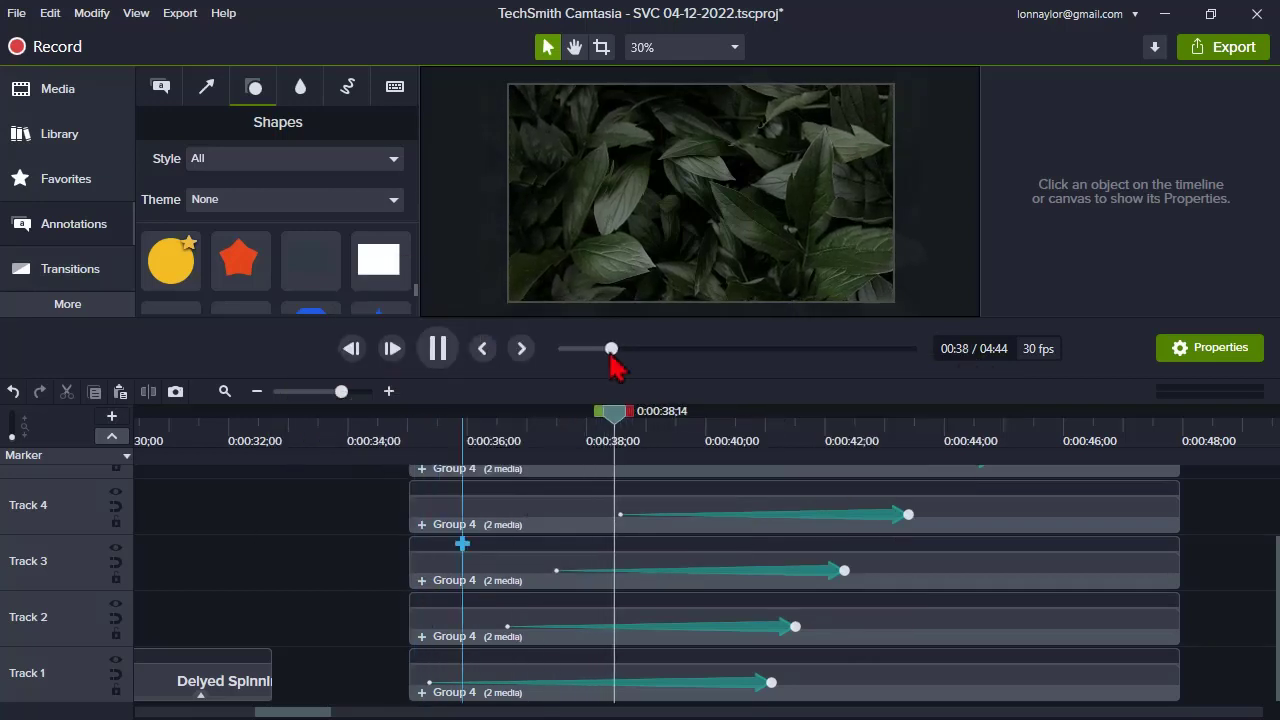
{"action": "left_click", "coordinate": [437, 348]}
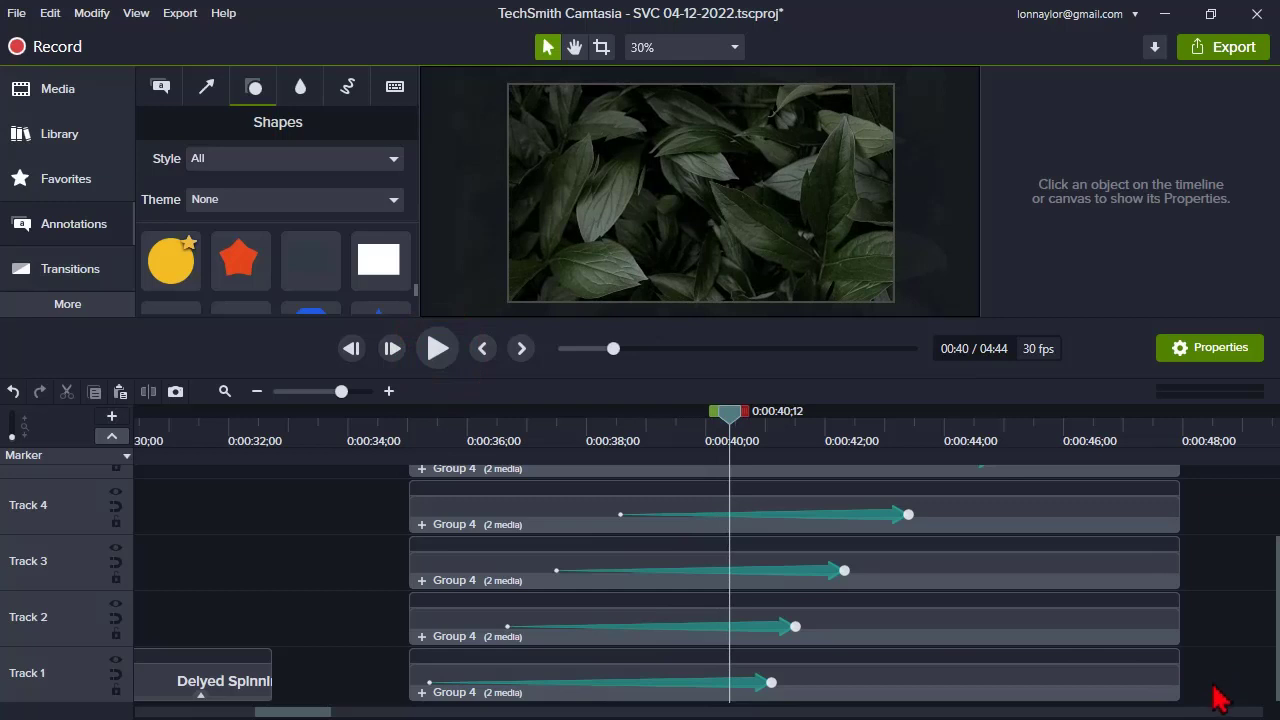
- Marquee-select all five Group 4 clips and group them into Group 5
{"action": "left_click_drag", "start_coordinate": [1213, 688], "coordinate": [400, 500]}
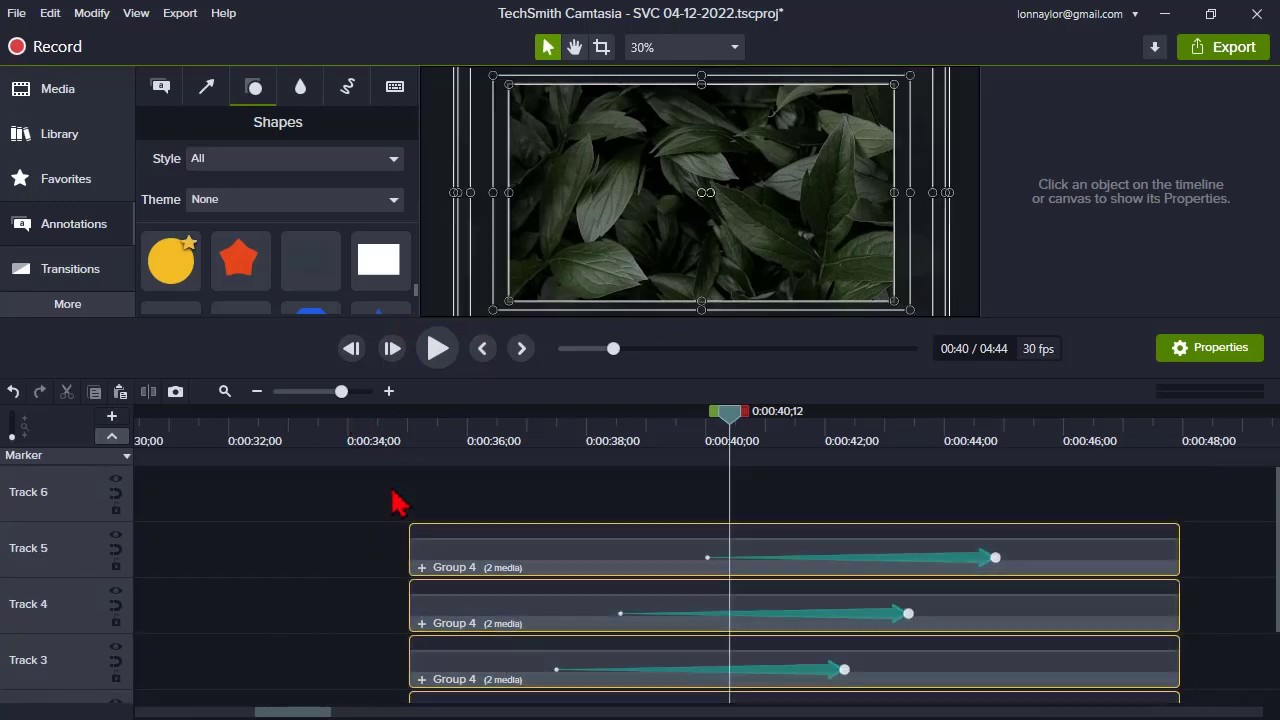
{"action": "right_click", "coordinate": [507, 562]}
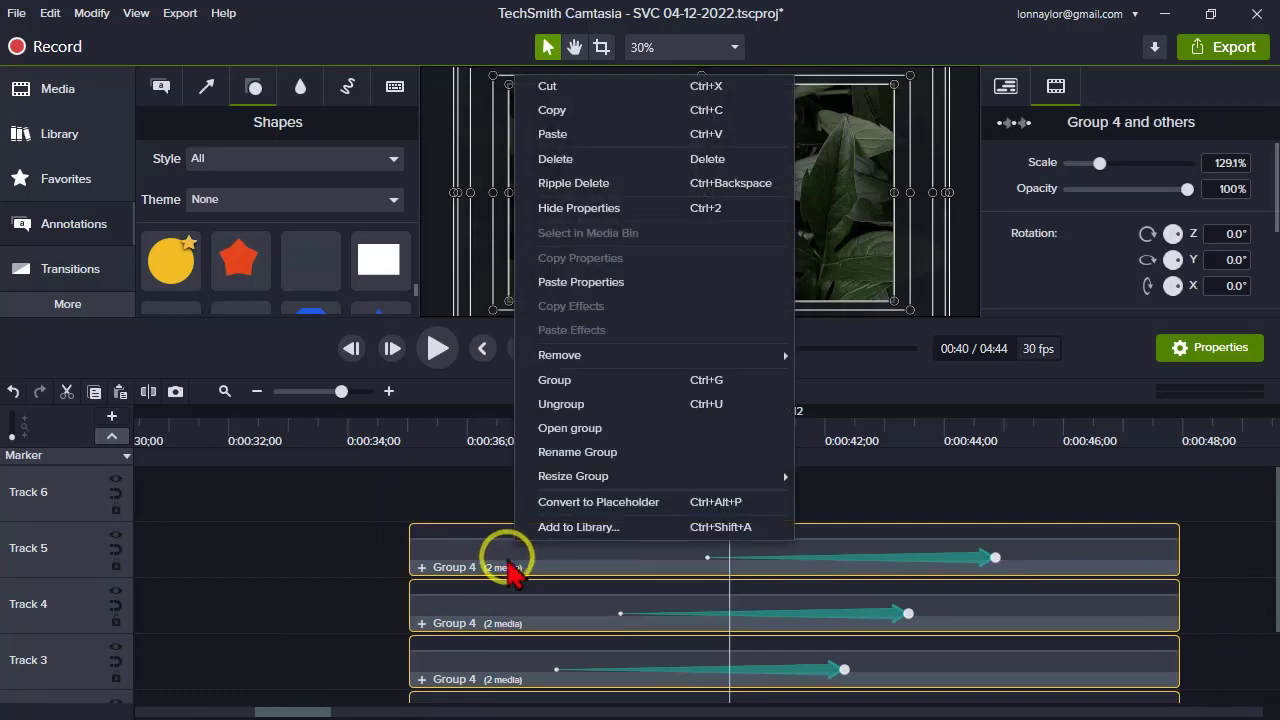
{"action": "left_click", "coordinate": [575, 383]}
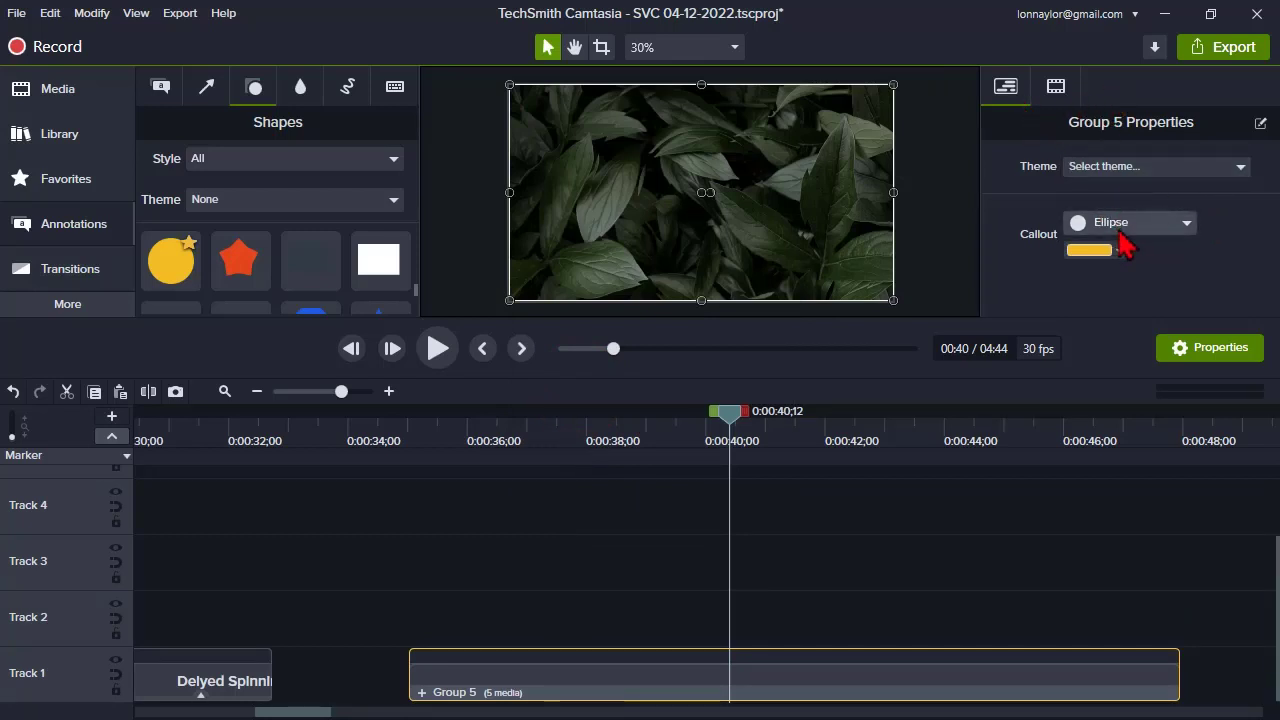
- Review Group 5's visual and callout settings, peek inside the group, then reselect the Group 5 clip
{"action": "left_click", "coordinate": [1060, 91]}
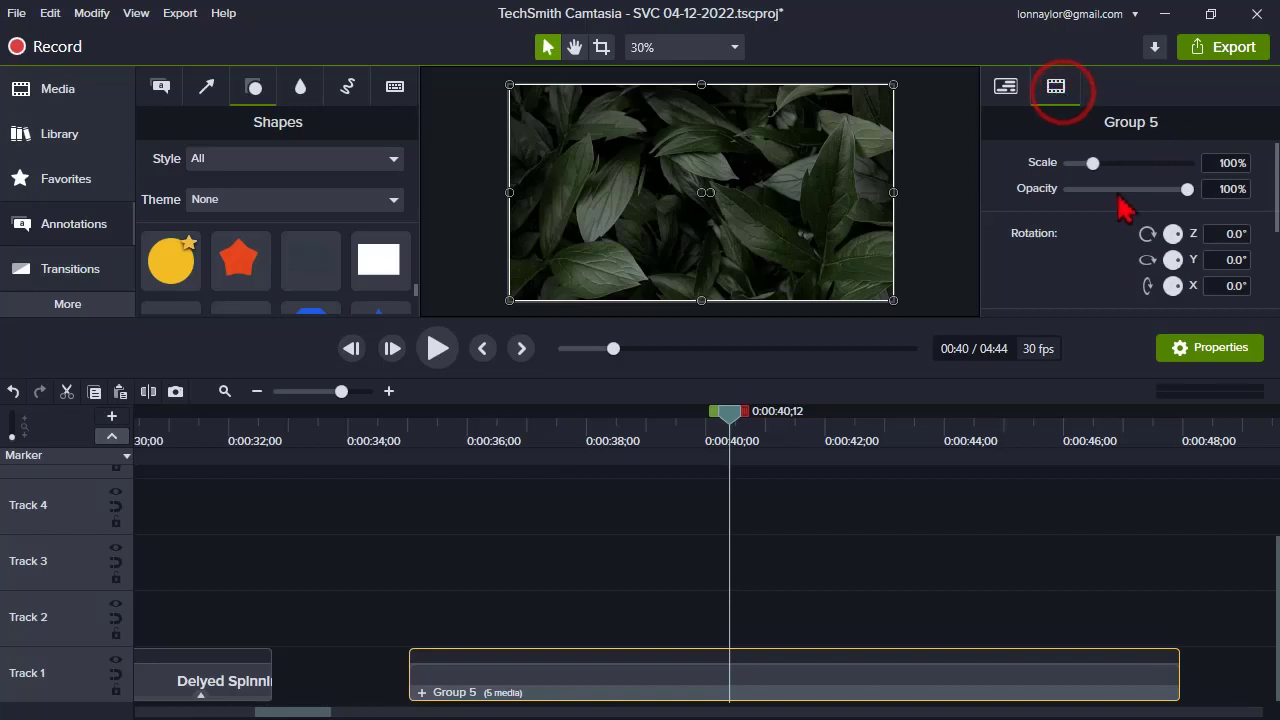
{"action": "left_click", "coordinate": [1015, 90]}
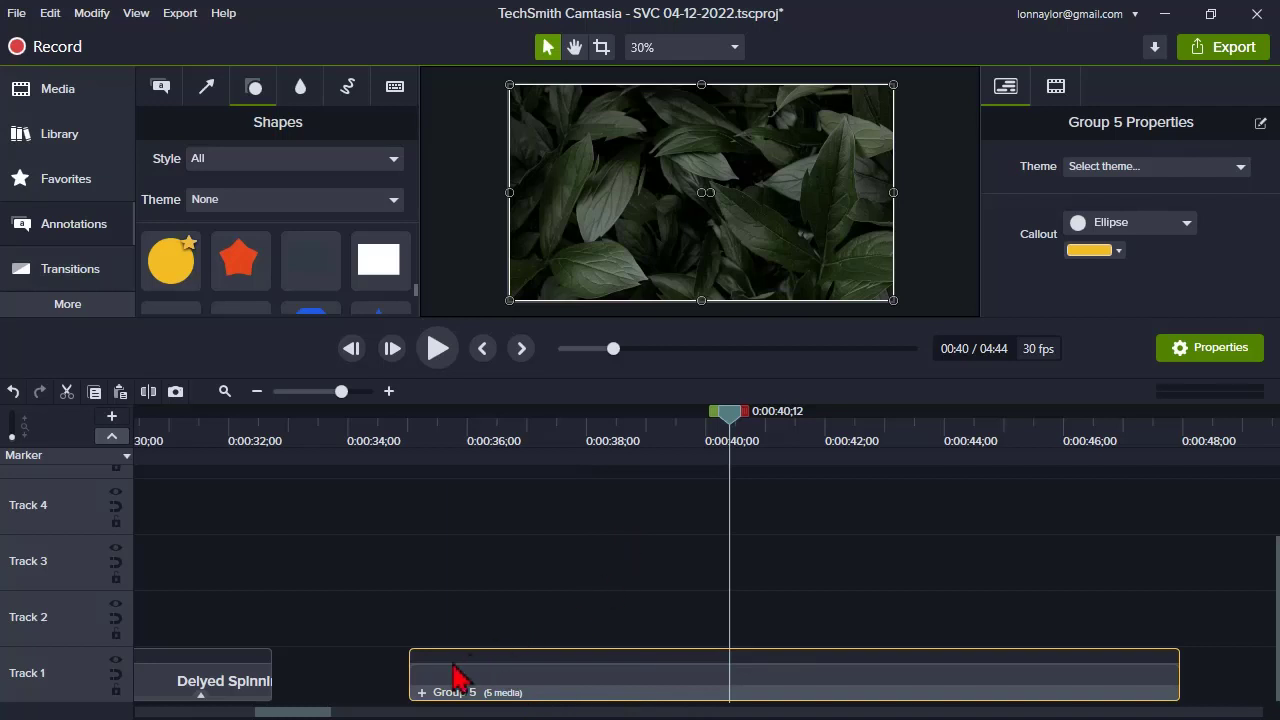
{"action": "left_click", "coordinate": [421, 692]}
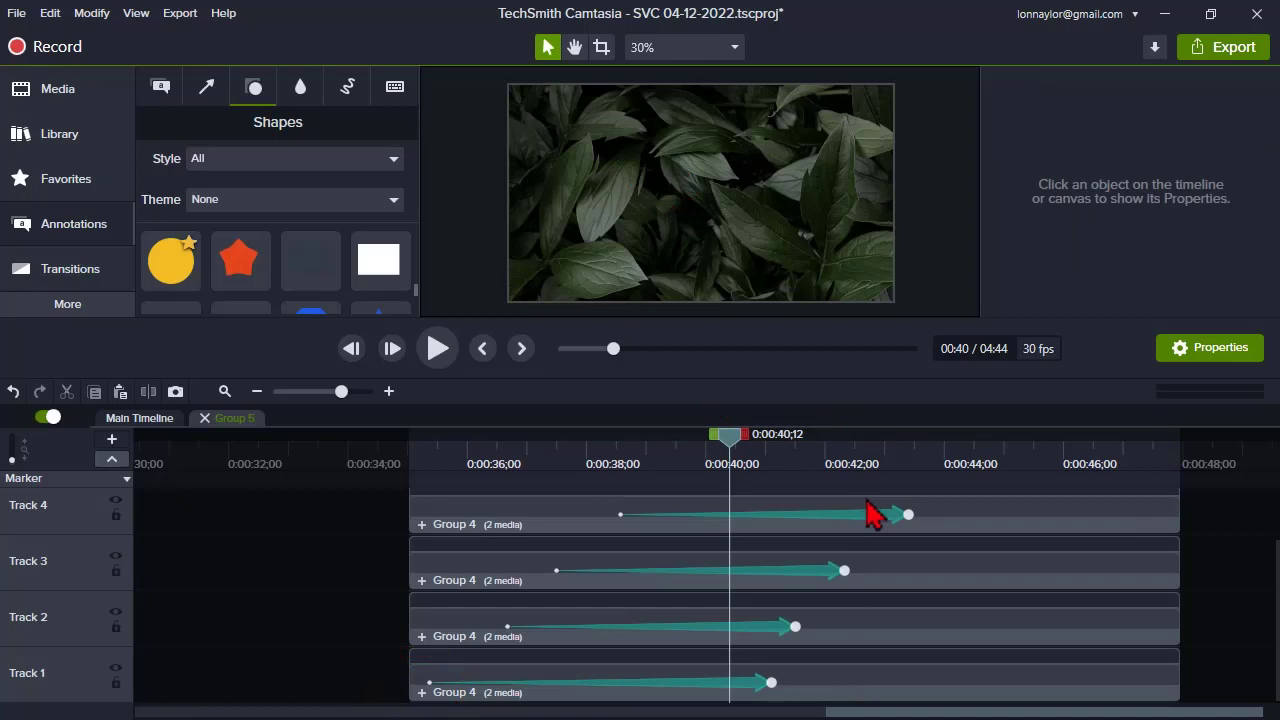
{"action": "left_click", "coordinate": [204, 418]}
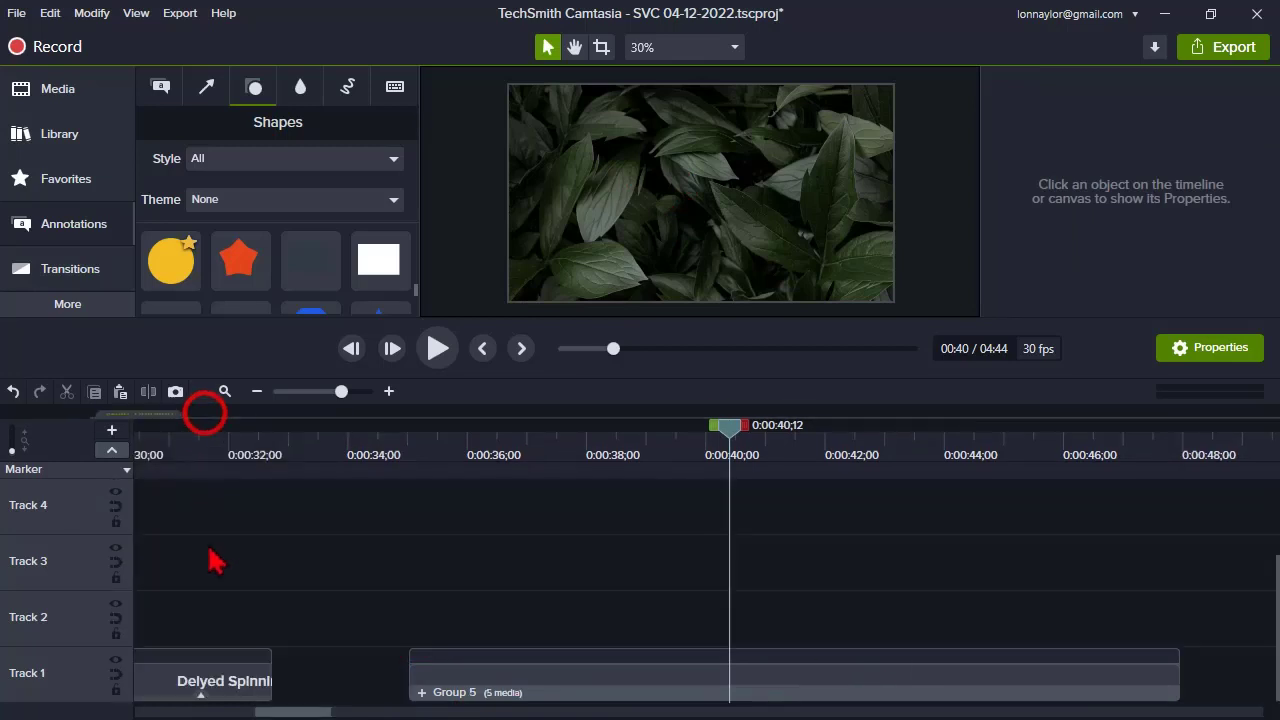
{"action": "left_click", "coordinate": [581, 677]}
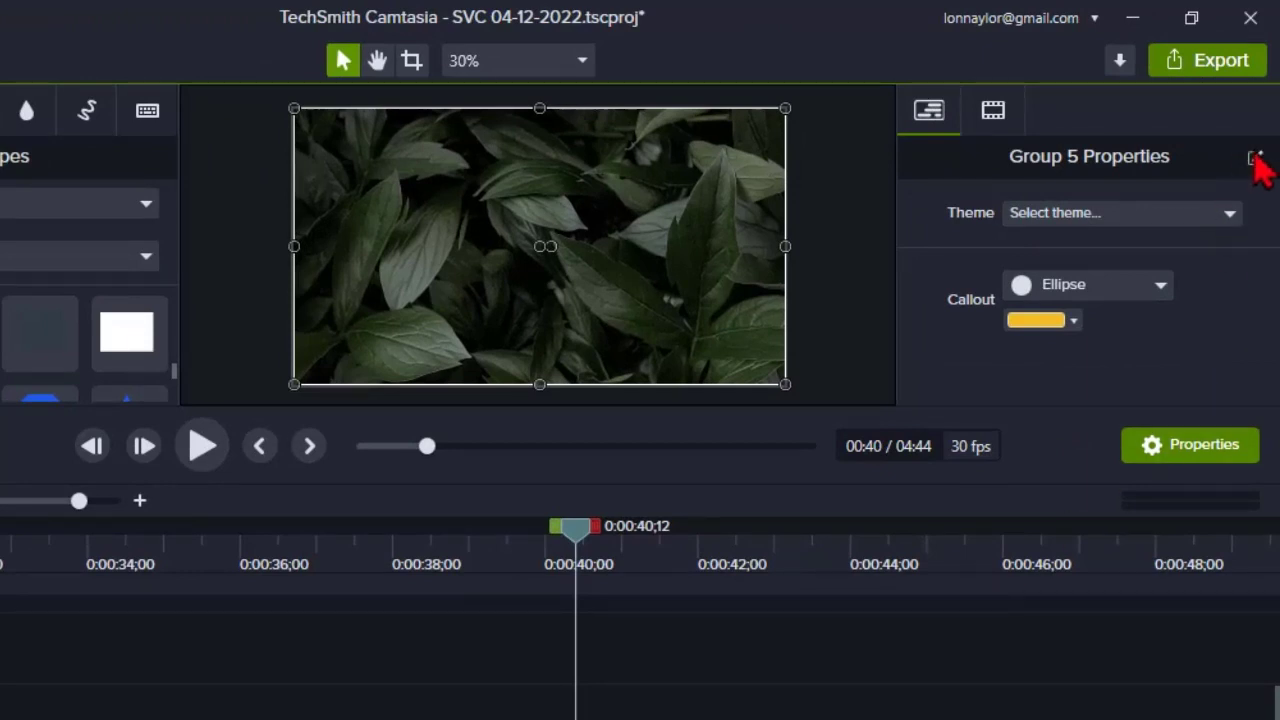
- In the Quick Property Editor, add all the slide4 image properties to the visible properties
{"action": "left_click", "coordinate": [1255, 158]}
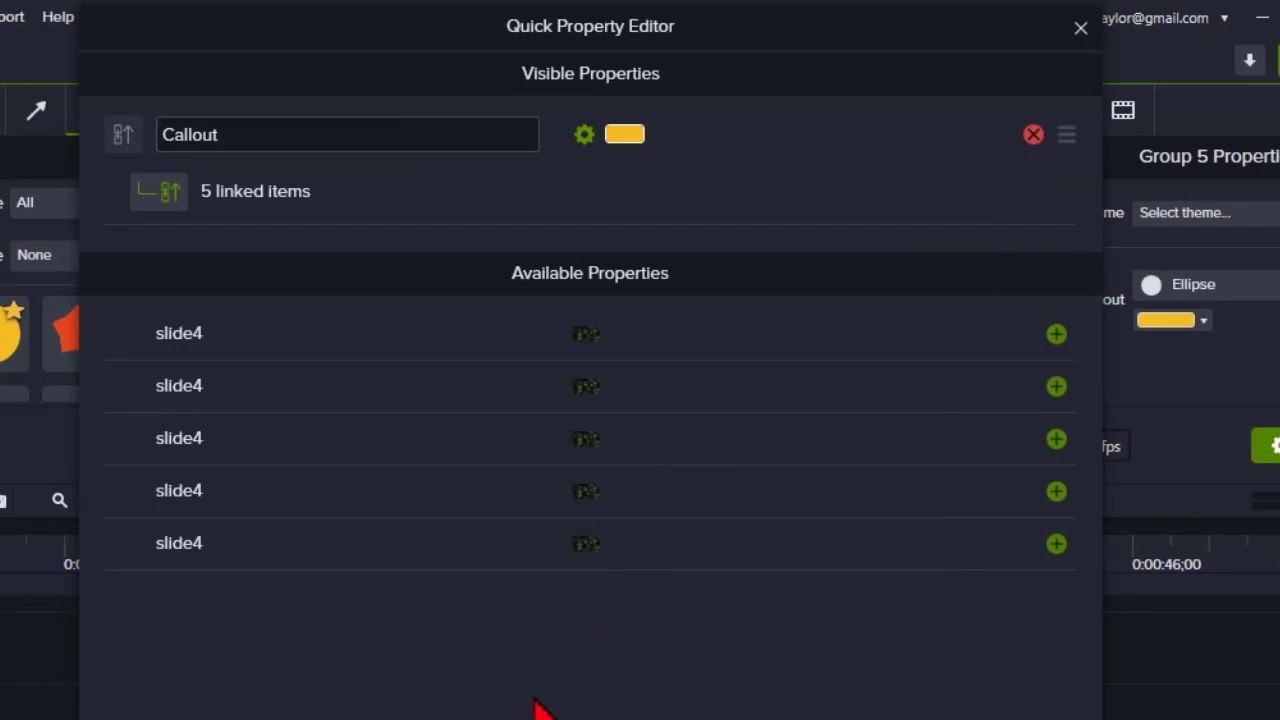
{"action": "left_click", "coordinate": [1056, 333]}
{"action": "left_click", "coordinate": [1054, 531]}
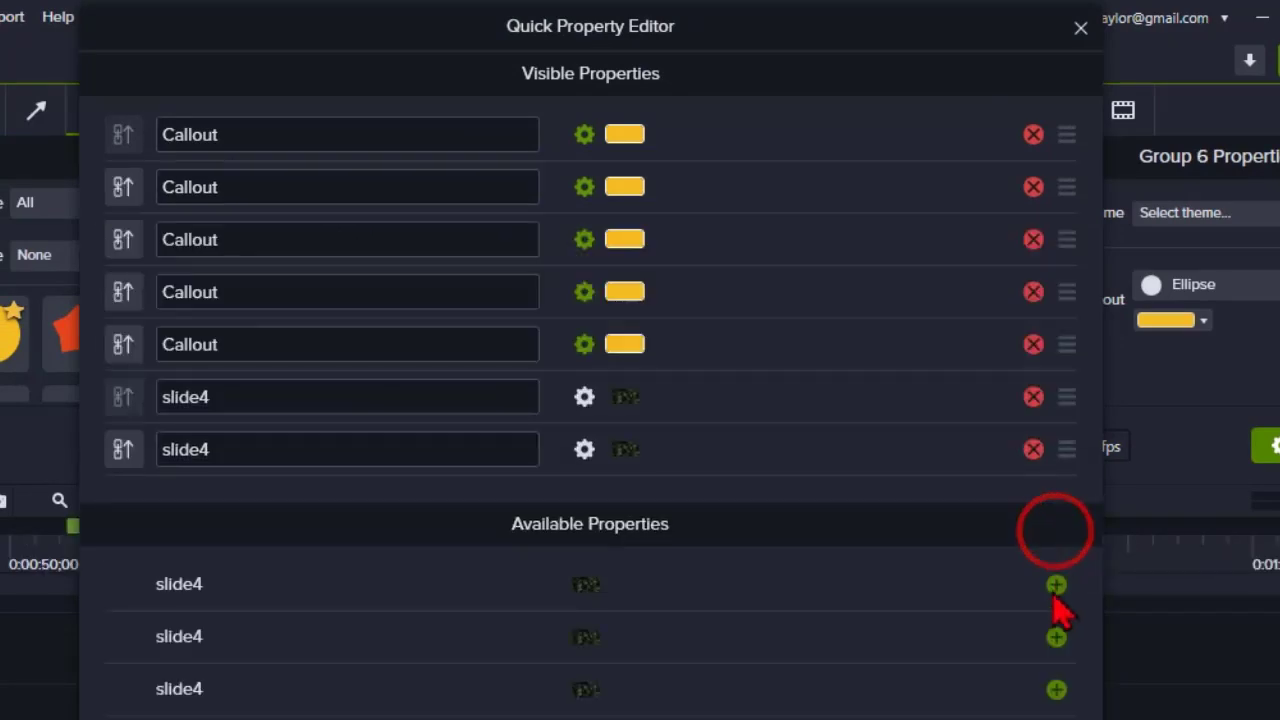
{"action": "left_click", "coordinate": [1051, 589]}
{"action": "left_click", "coordinate": [1053, 632]}
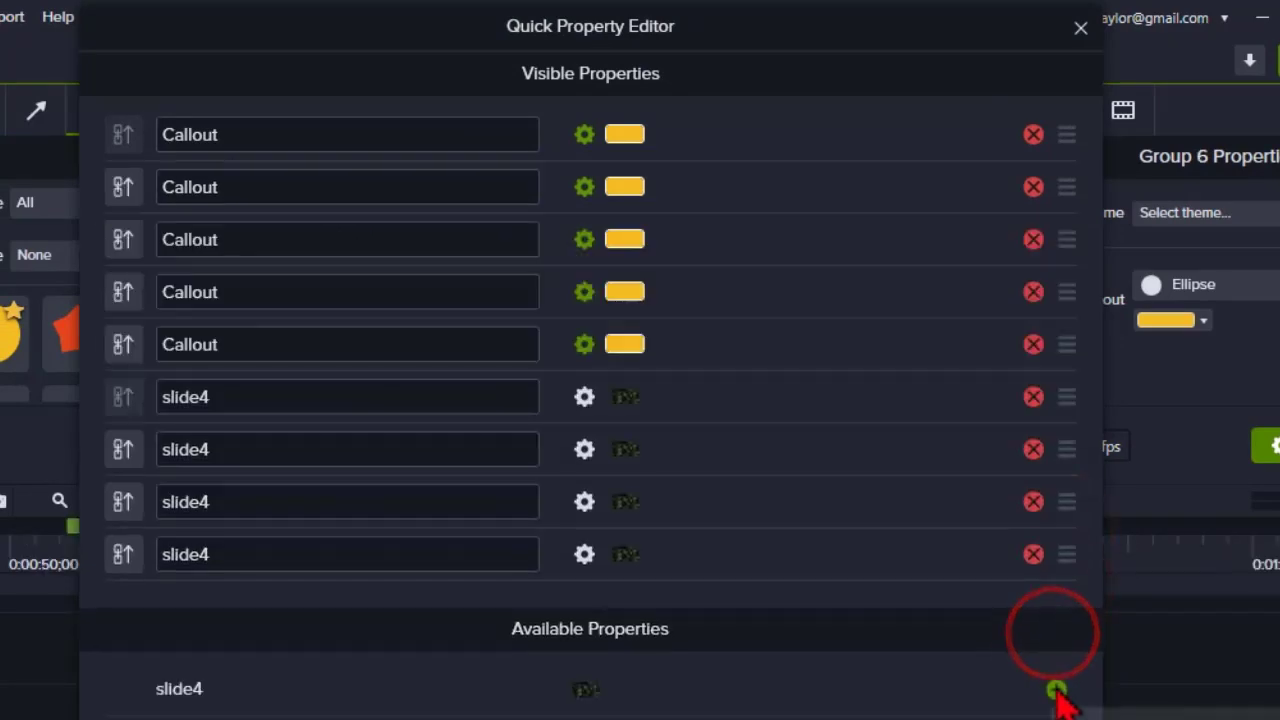
{"action": "left_click", "coordinate": [1055, 686]}
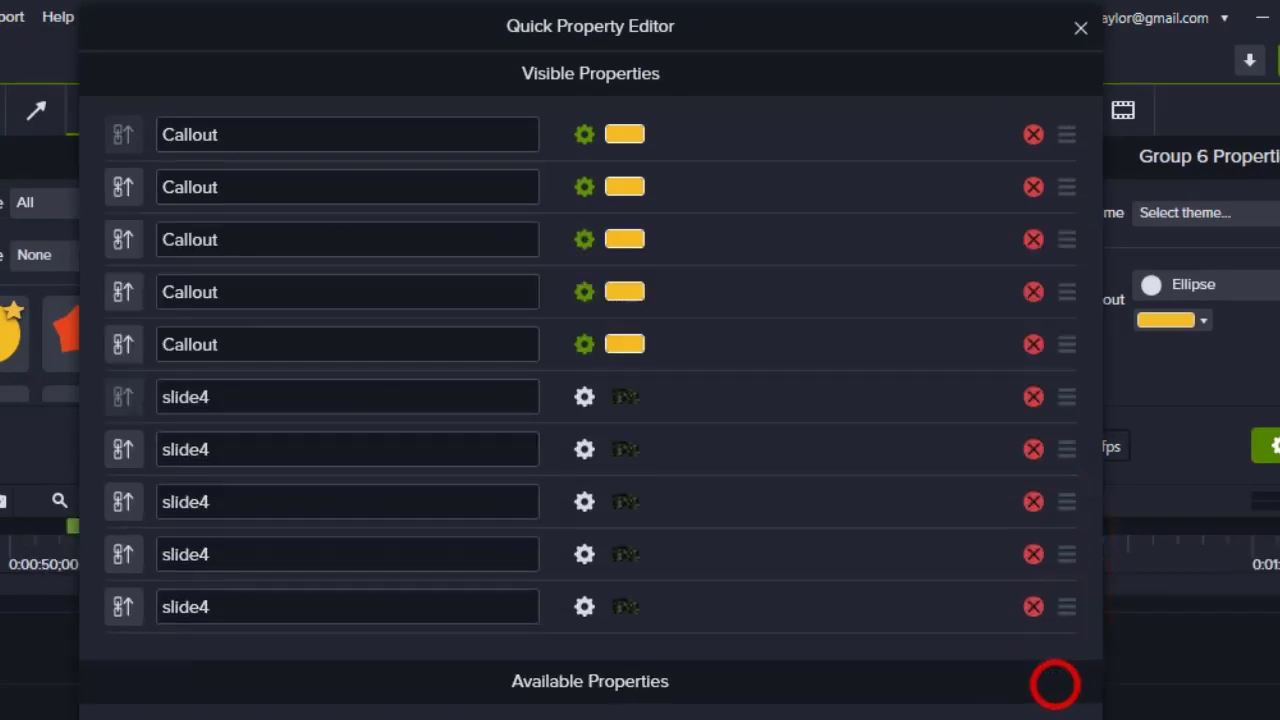
- Link the five slide4 rows into a single linked image property
{"action": "left_click", "coordinate": [118, 606]}
{"action": "left_click", "coordinate": [122, 554]}
{"action": "left_click", "coordinate": [122, 501]}
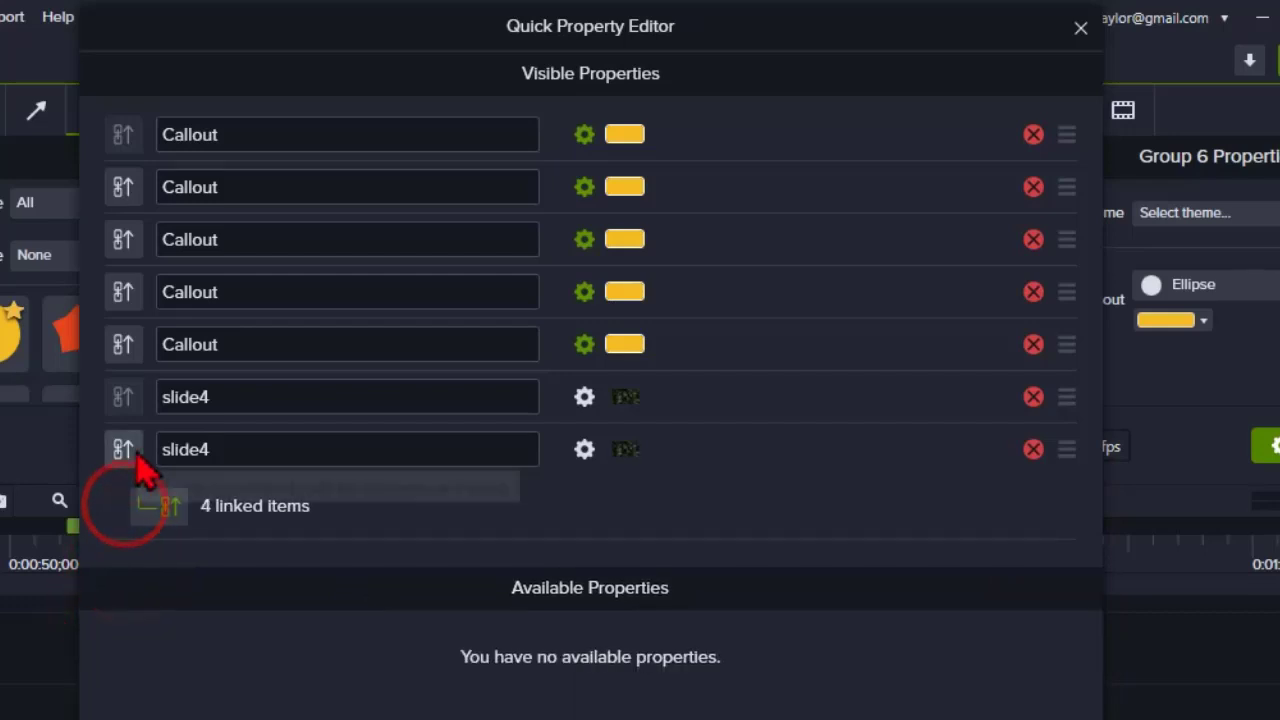
{"action": "left_click_drag", "start_coordinate": [140, 465], "coordinate": [137, 440]}
{"action": "left_click", "coordinate": [128, 393]}
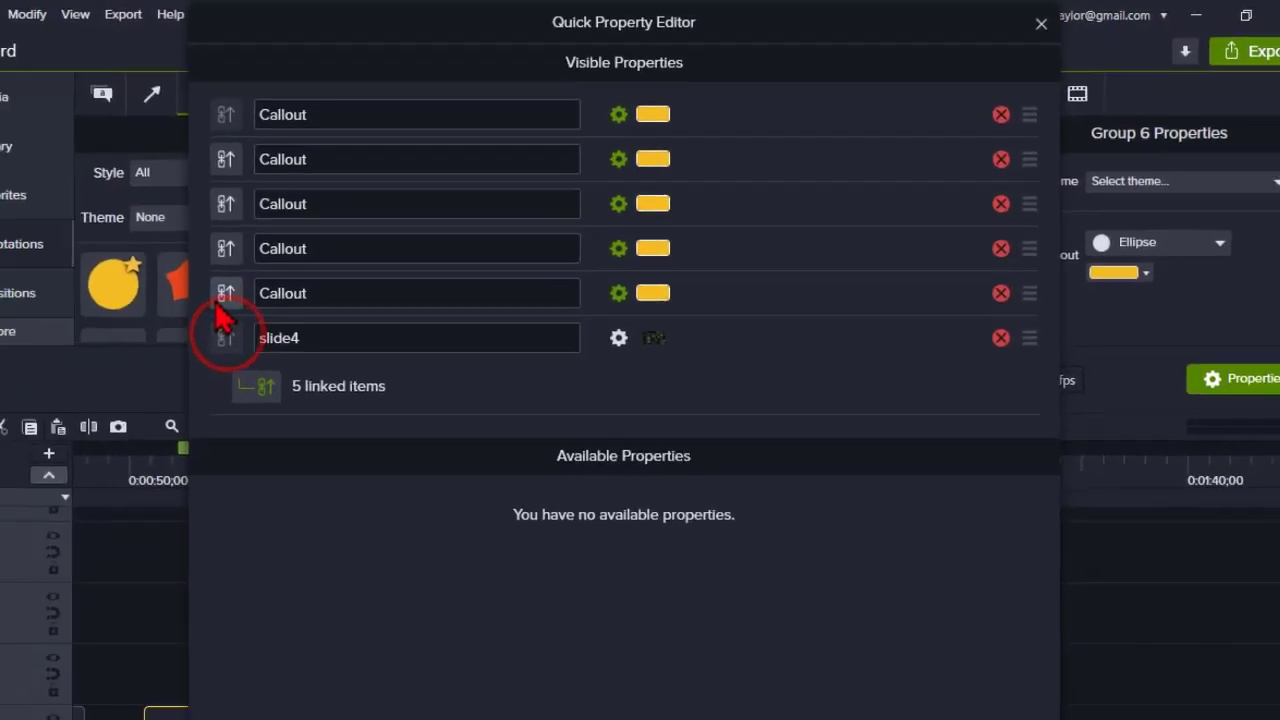
- Link the five Callout rows into one colour property and save the quick properties
{"action": "left_click", "coordinate": [123, 348]}
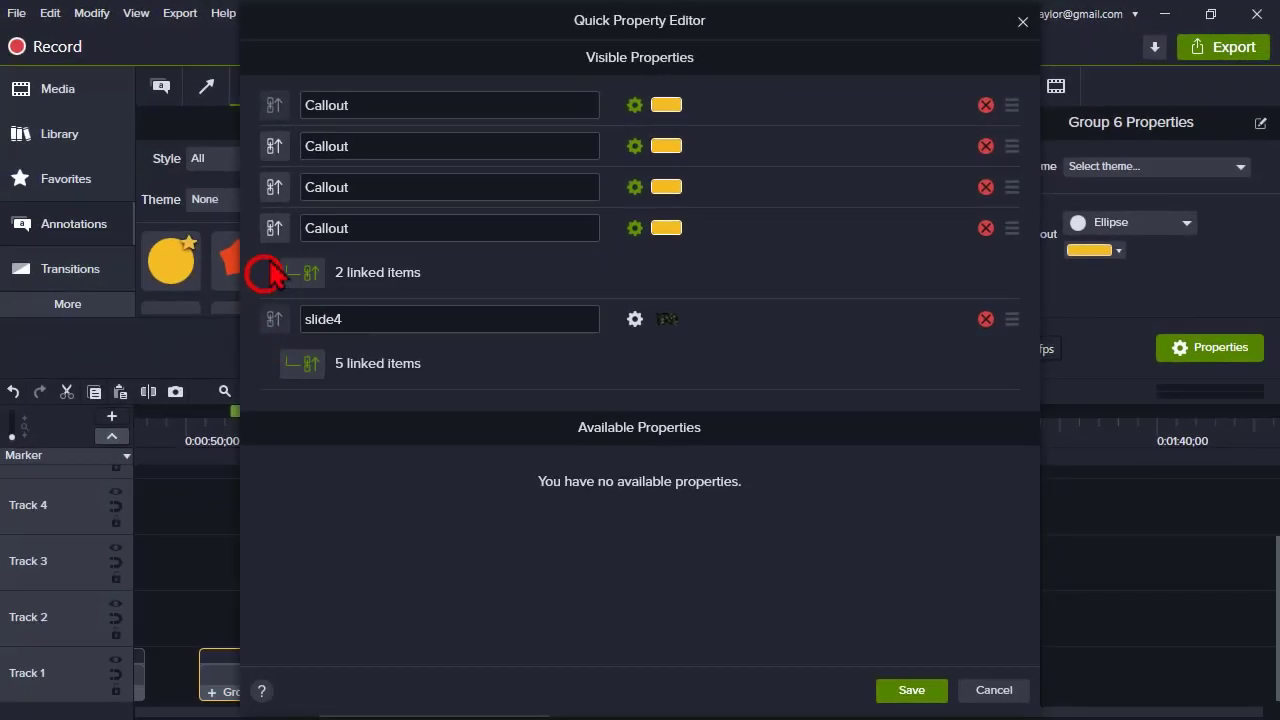
{"action": "left_click", "coordinate": [273, 228]}
{"action": "left_click", "coordinate": [273, 187]}
{"action": "left_click", "coordinate": [273, 146]}
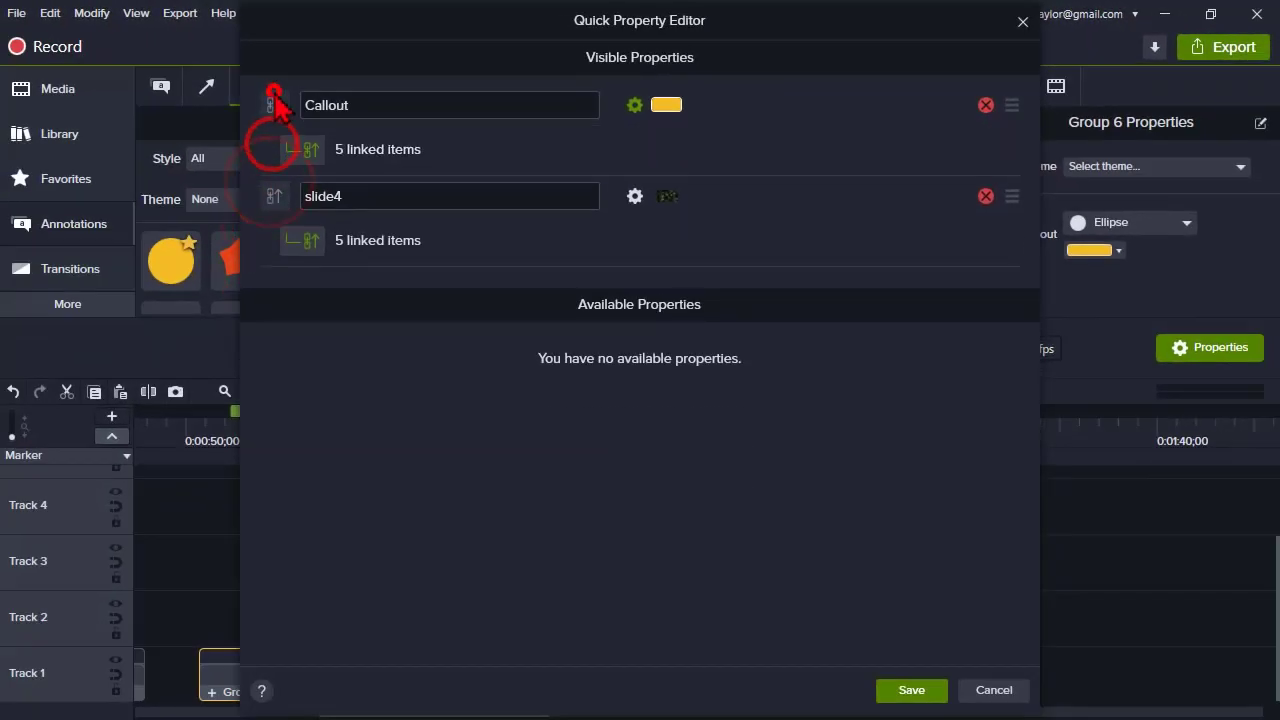
{"action": "left_click", "coordinate": [915, 692]}
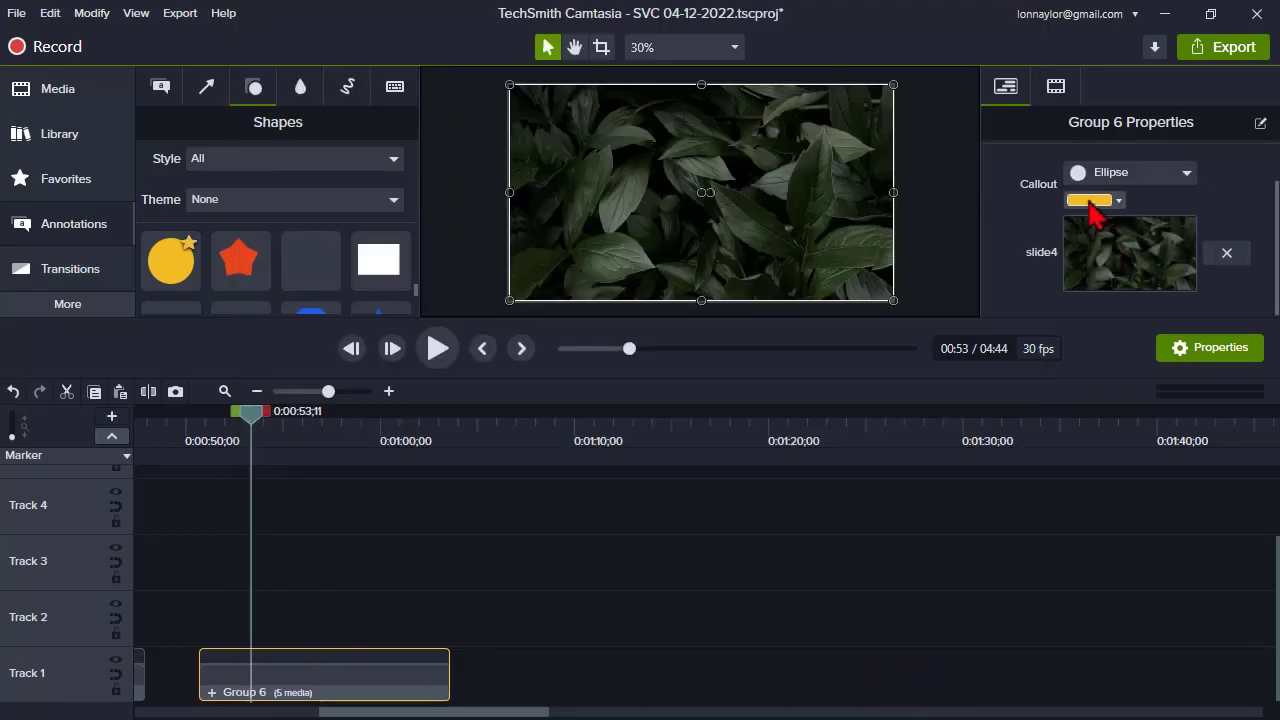
- Remove the Callout colour from Group 6's quick properties, leaving only the linked slide4 image
{"action": "left_click", "coordinate": [1260, 122]}
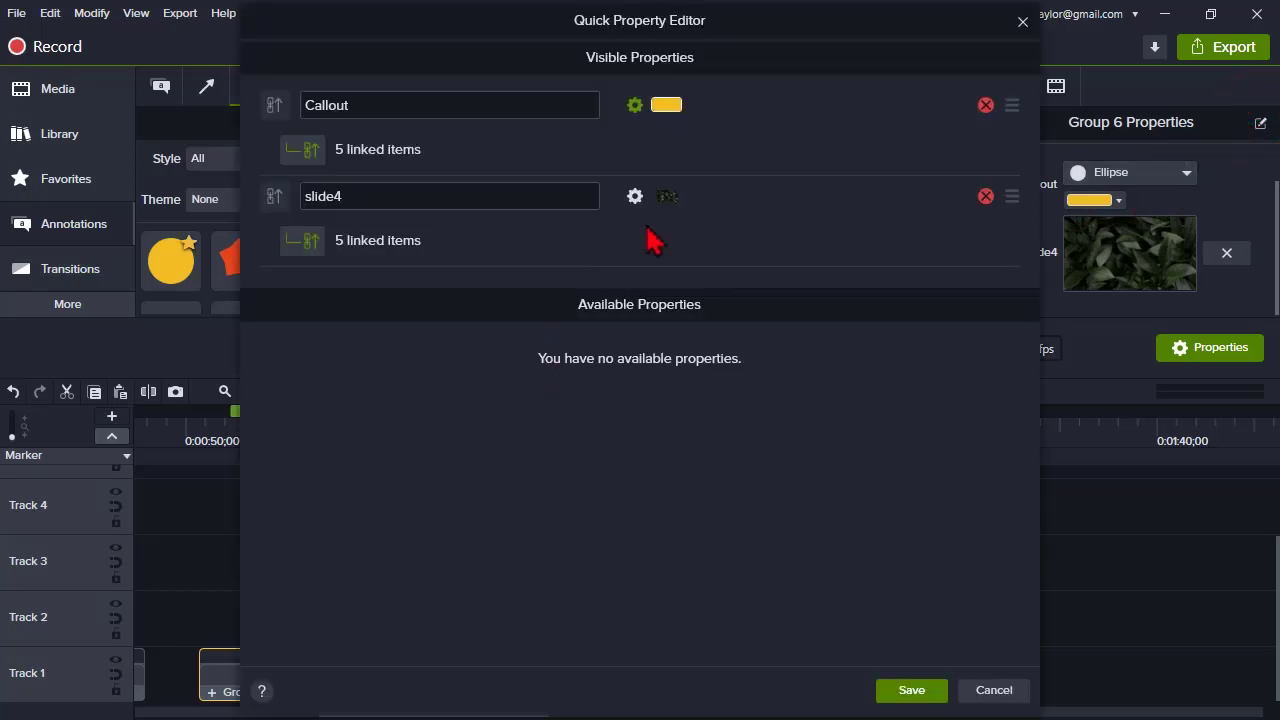
{"action": "left_click", "coordinate": [986, 107]}
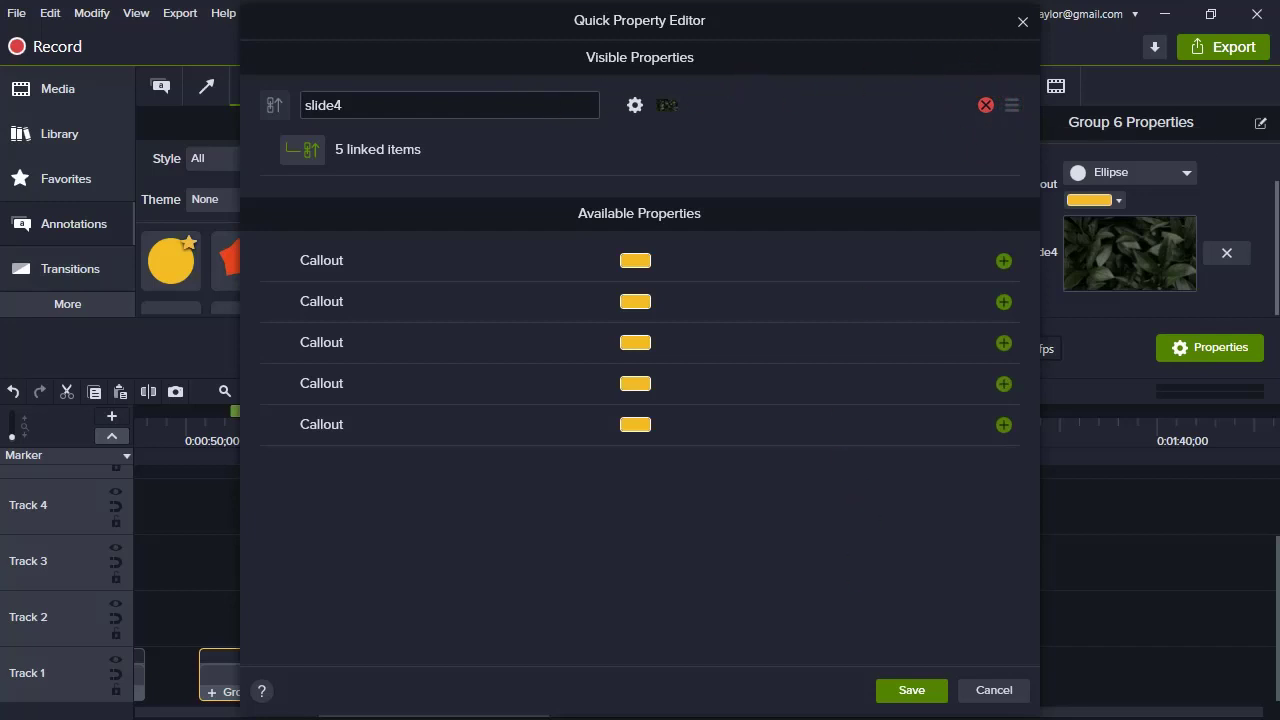
{"action": "left_click", "coordinate": [912, 690]}
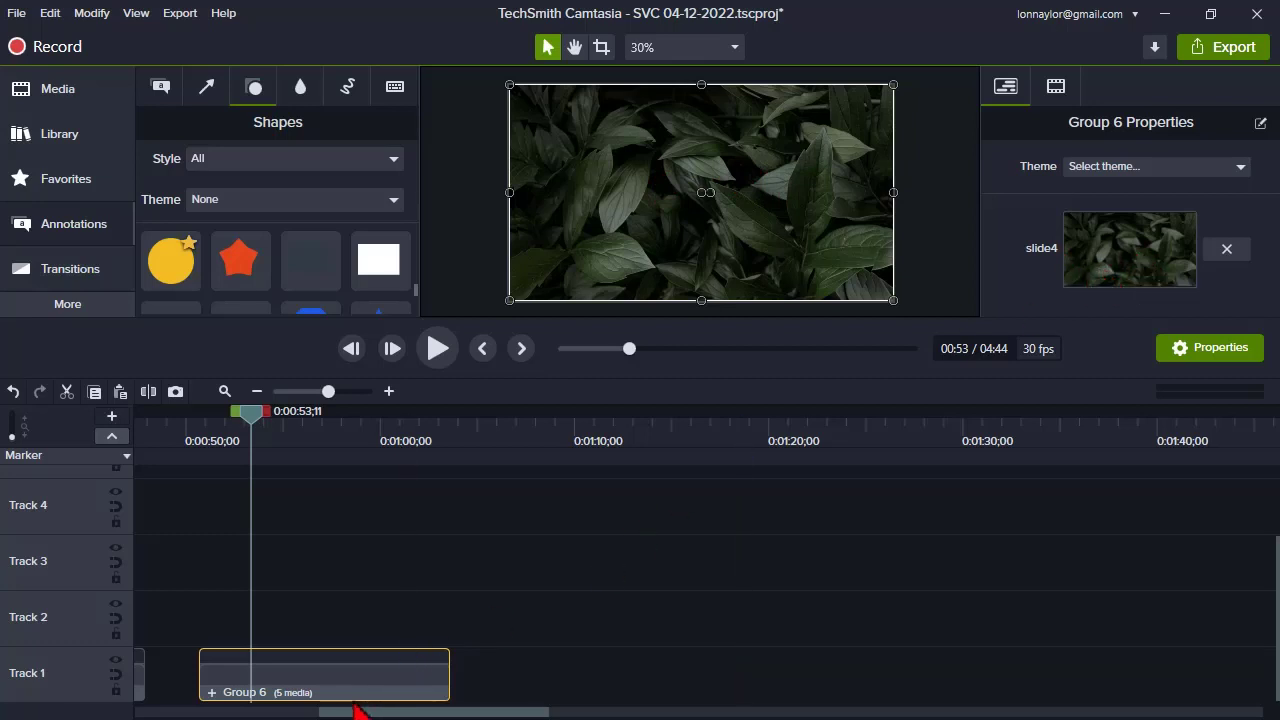
{"action": "left_click", "coordinate": [1260, 122]}
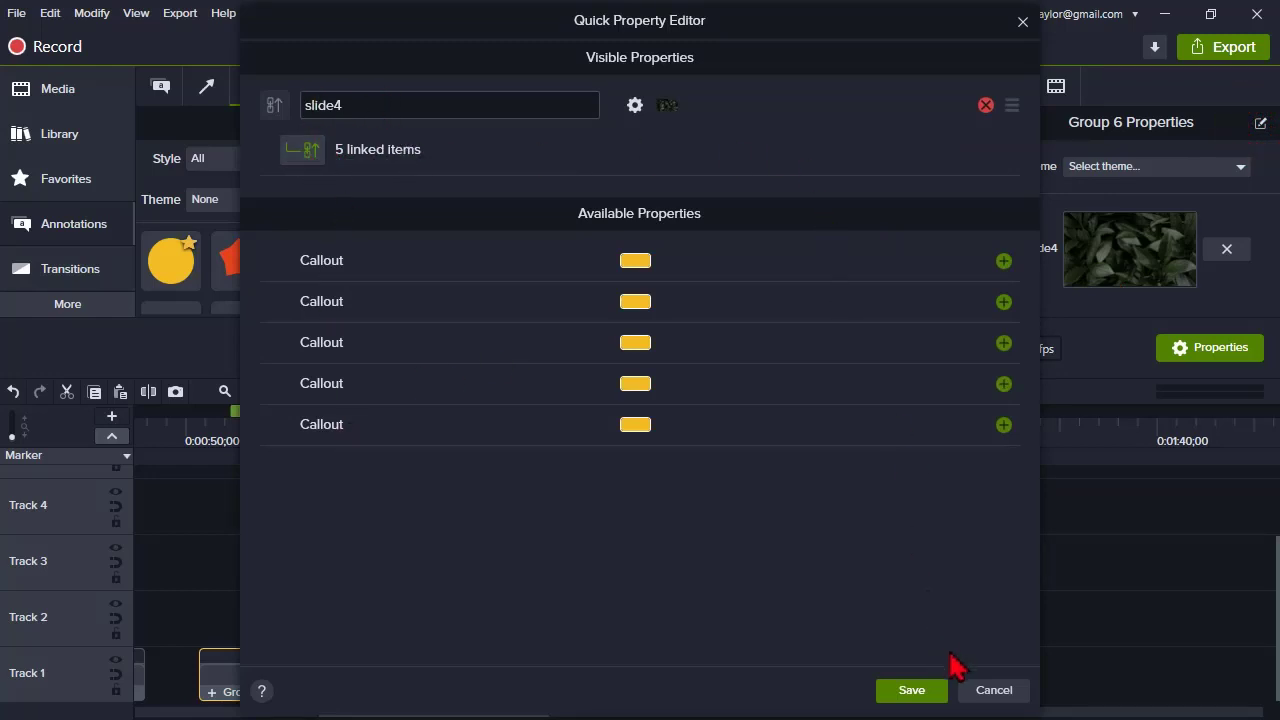
{"action": "left_click", "coordinate": [990, 690]}
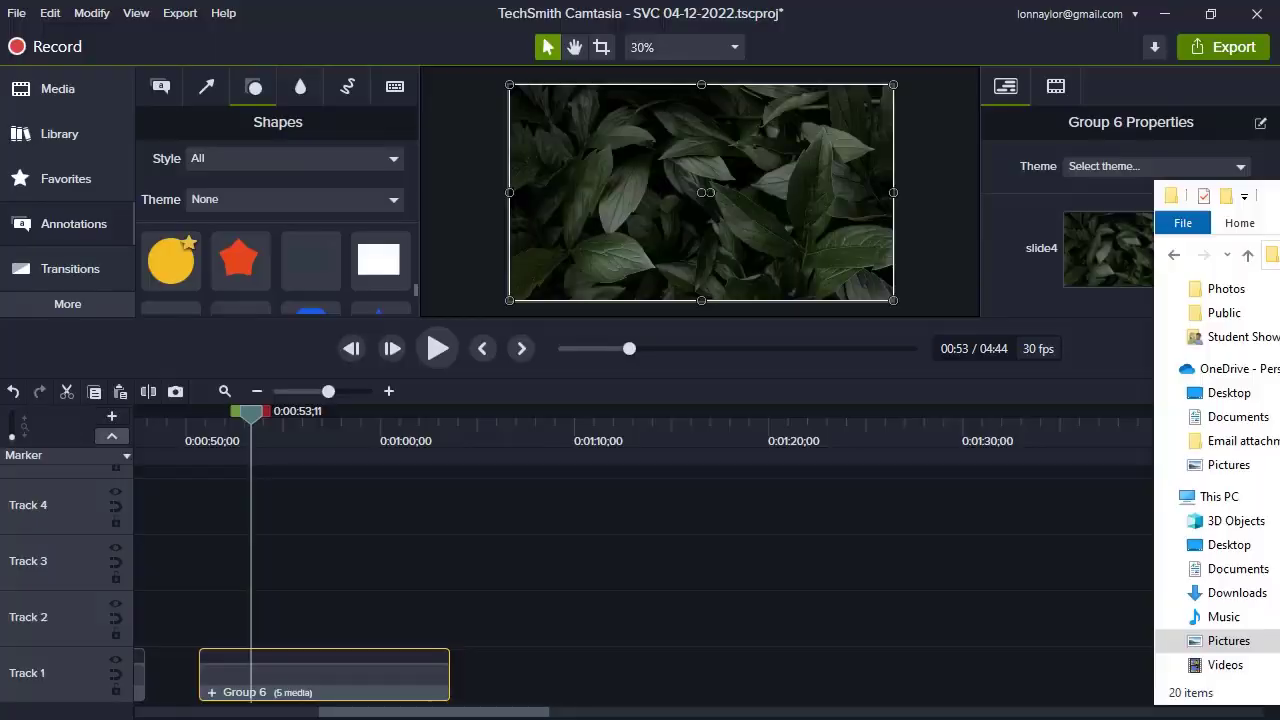
- Drag image 11, the forest road, from the 1920x1080 folder onto Group 6's slide4 image well
{"action": "left_click_drag", "start_coordinate": [1279, 200], "coordinate": [488, 90]}
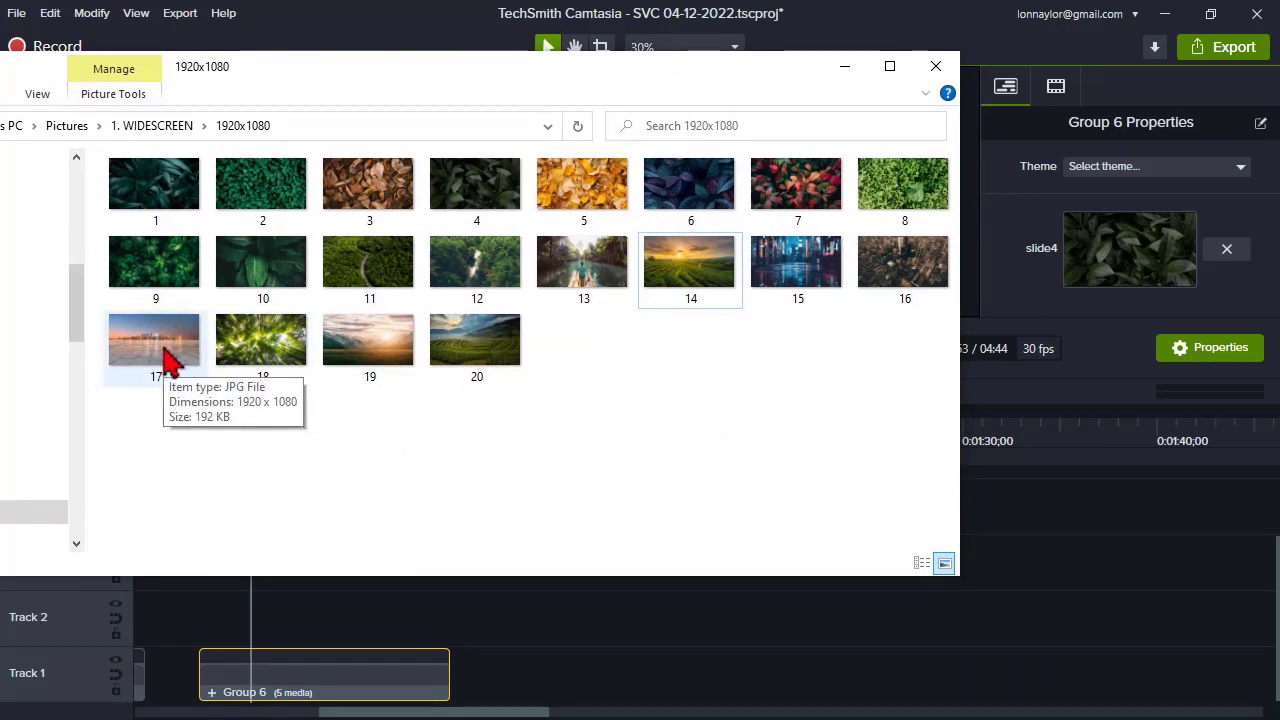
{"action": "left_click", "coordinate": [343, 262]}
{"action": "left_click_drag", "start_coordinate": [430, 252], "coordinate": [1127, 242]}
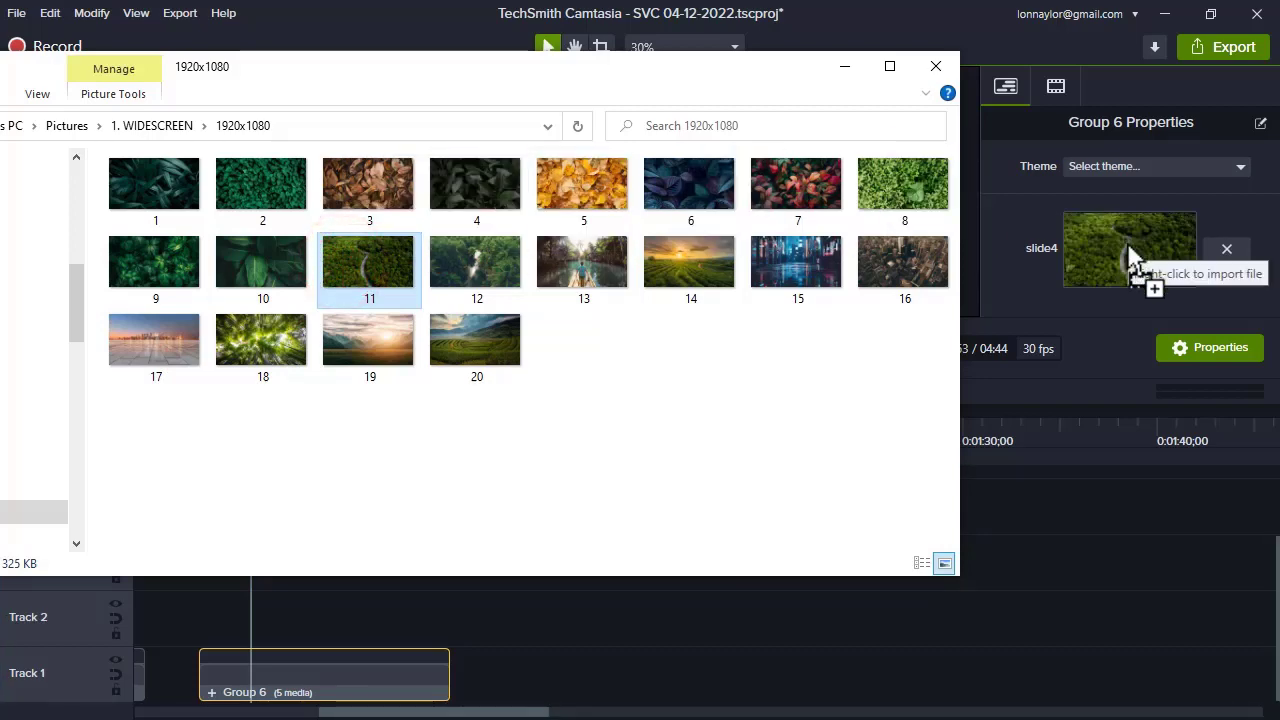
- Minimize Explorer, play the forest-road tunnel zoom from about 0:50 in an enlarged preview, then reselect Group 6
{"action": "left_click", "coordinate": [845, 66]}
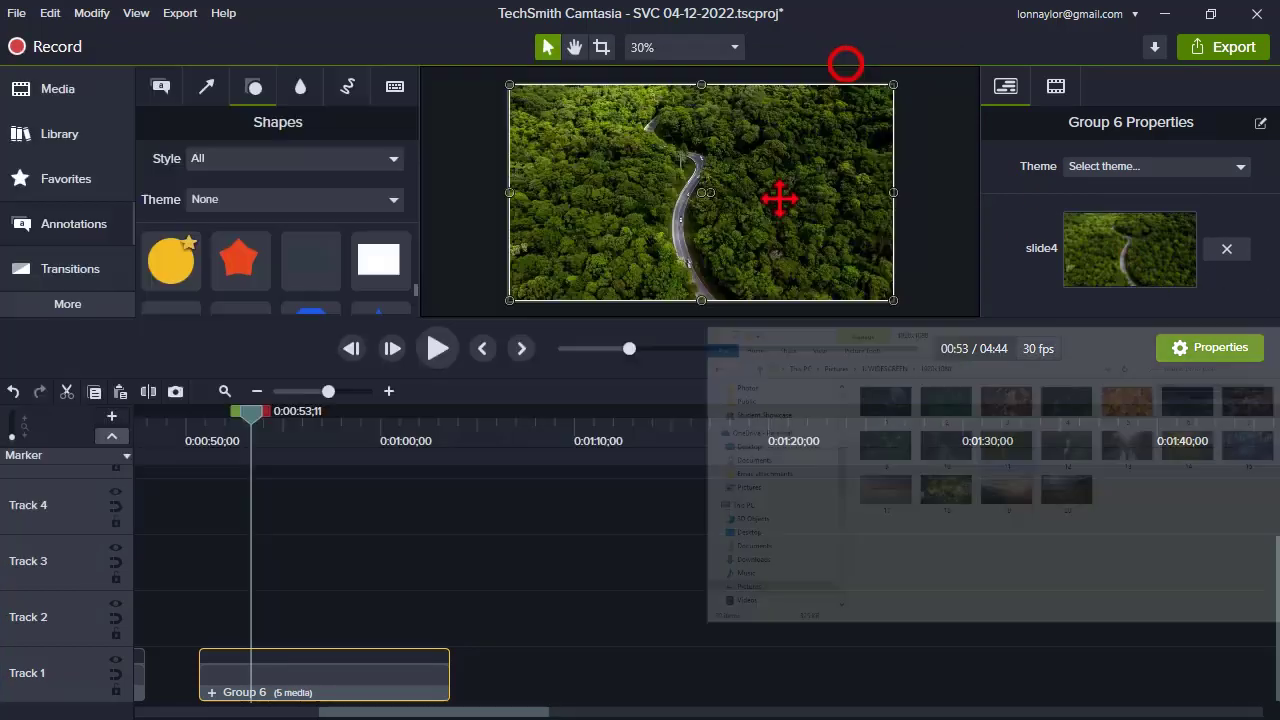
{"action": "left_click", "coordinate": [200, 438]}
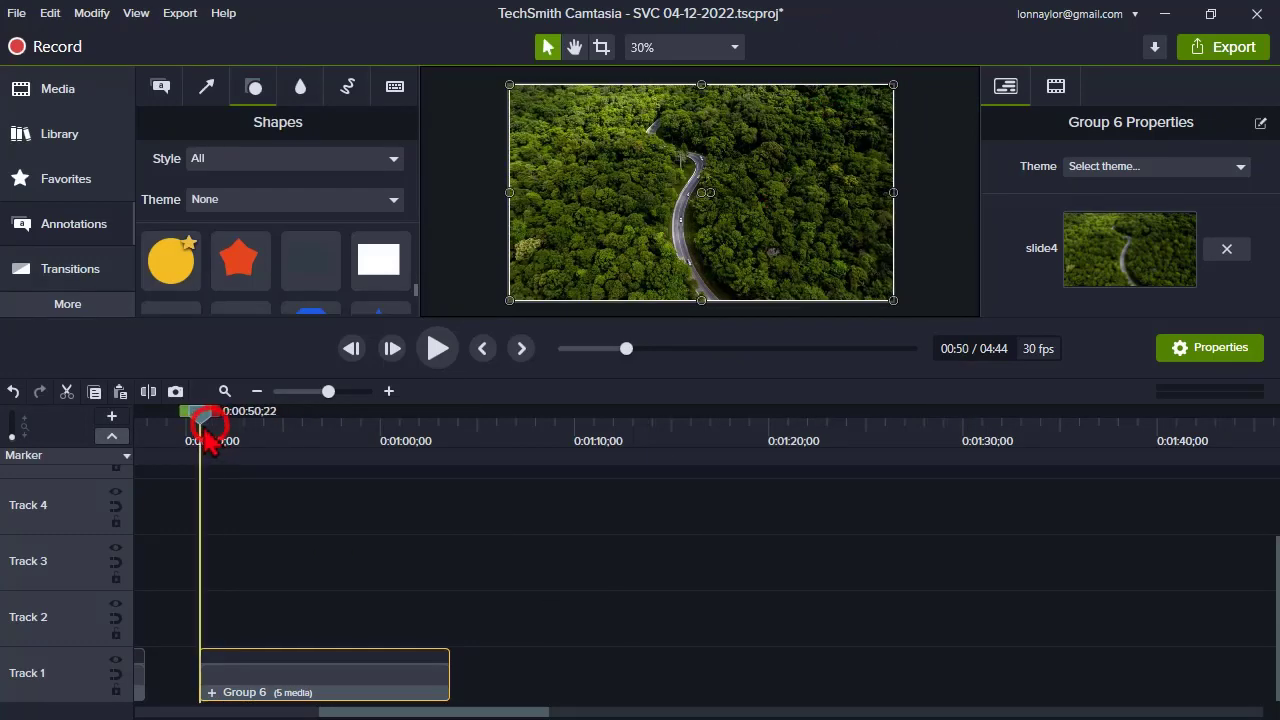
{"action": "left_click", "coordinate": [430, 342]}
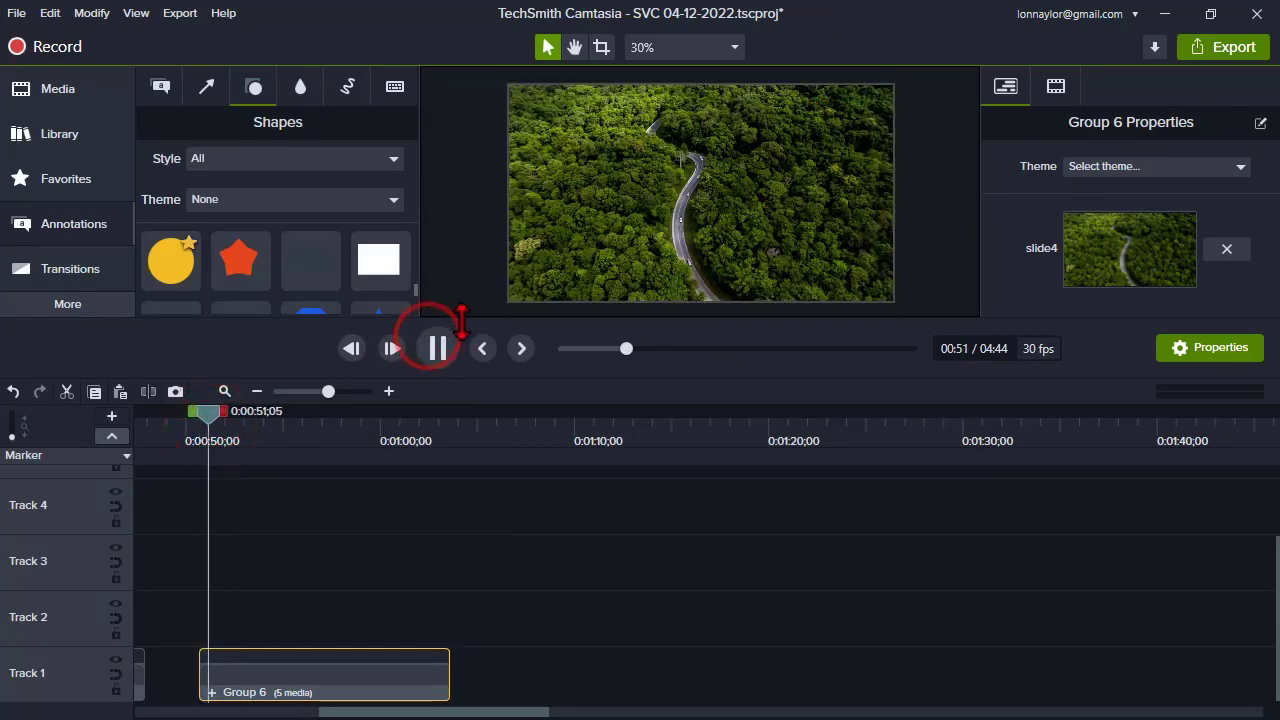
{"action": "left_click_drag", "start_coordinate": [458, 316], "coordinate": [467, 565]}
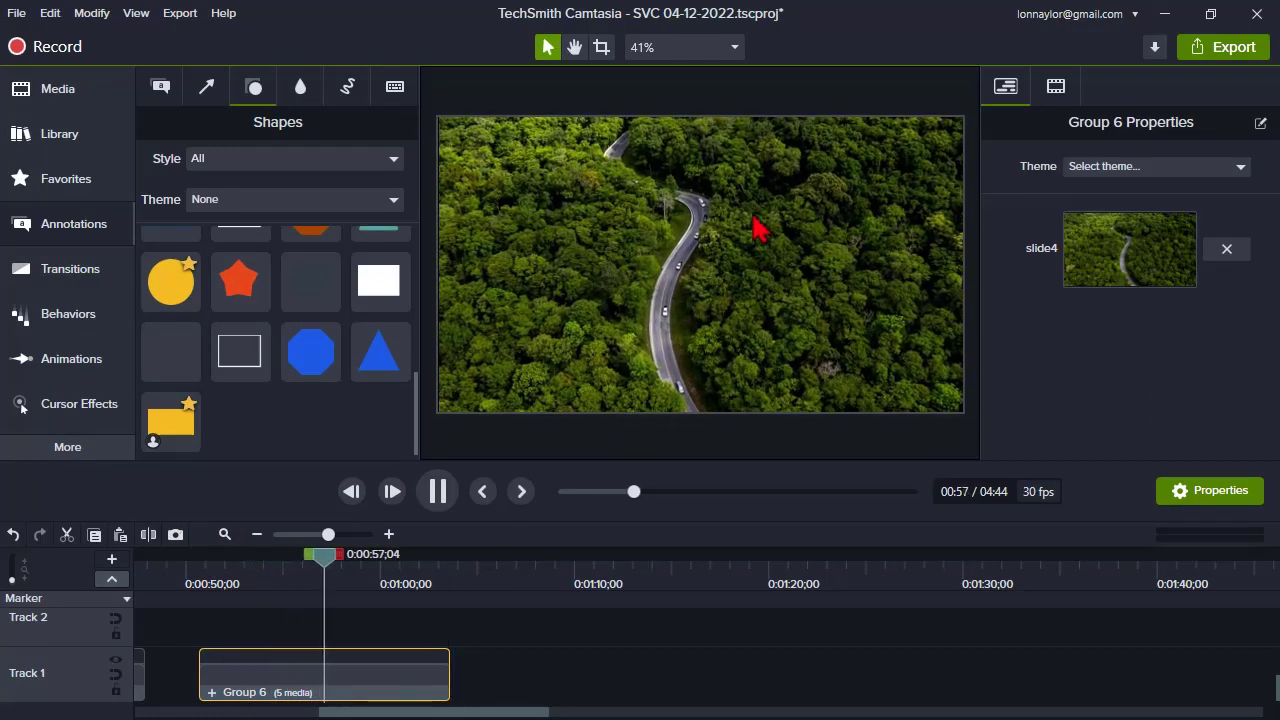
{"action": "left_click", "coordinate": [442, 489]}
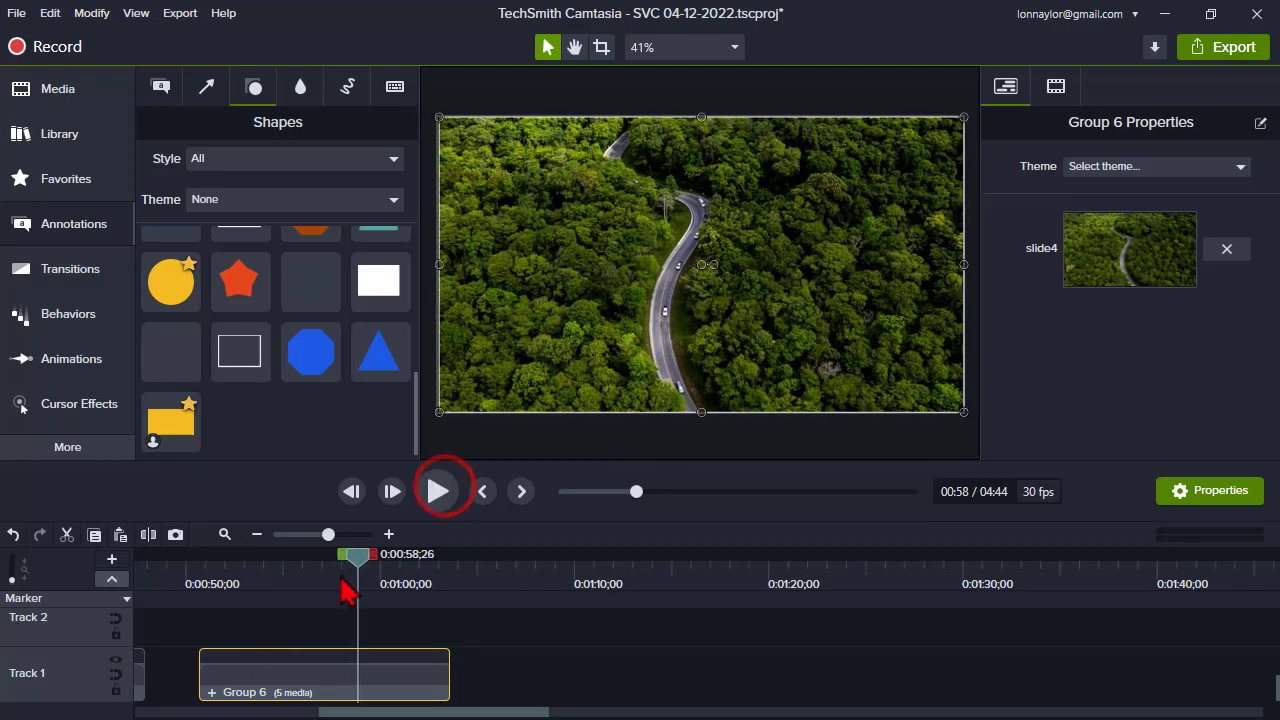
{"action": "left_click", "coordinate": [314, 618]}
{"action": "left_click", "coordinate": [298, 668]}
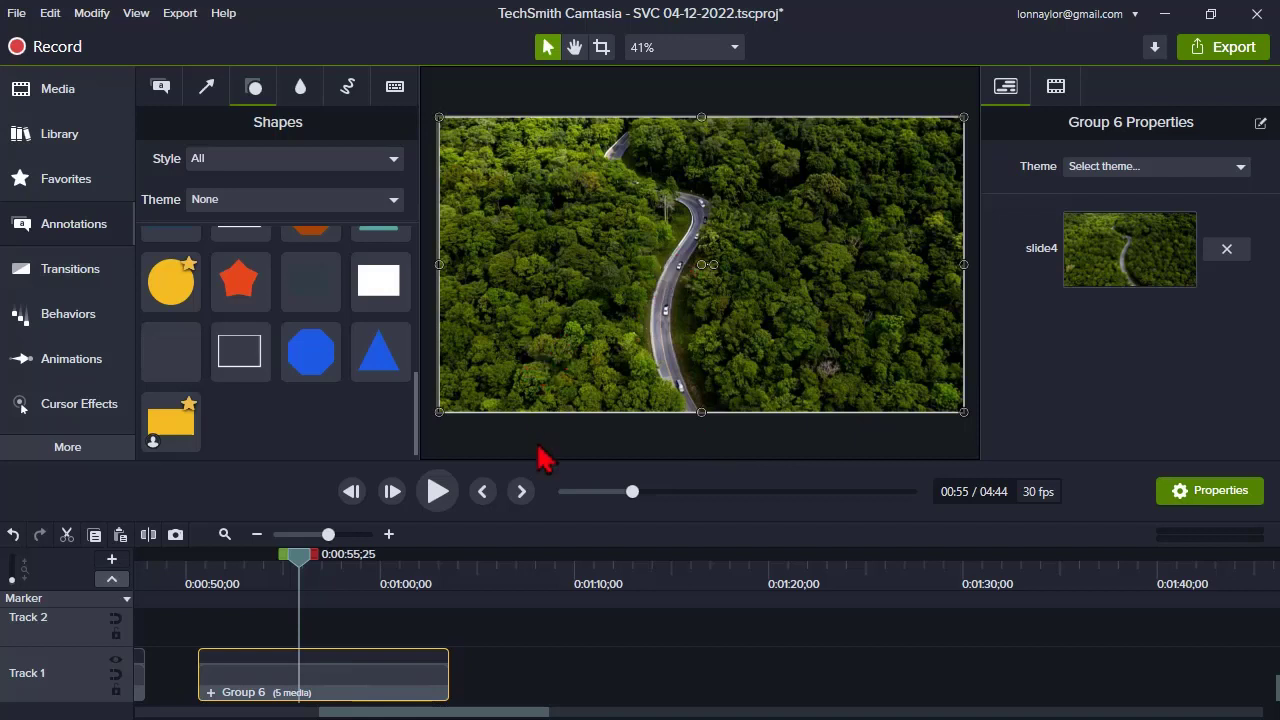
{"action": "left_click", "coordinate": [322, 571]}
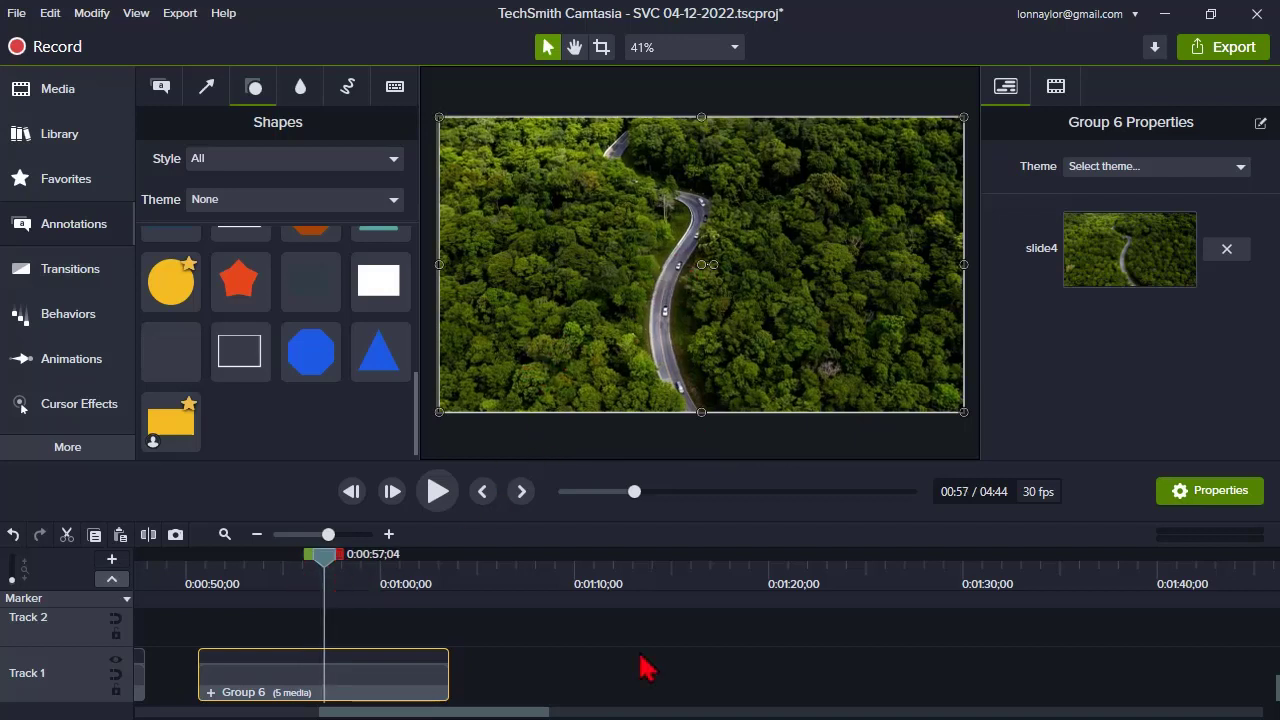